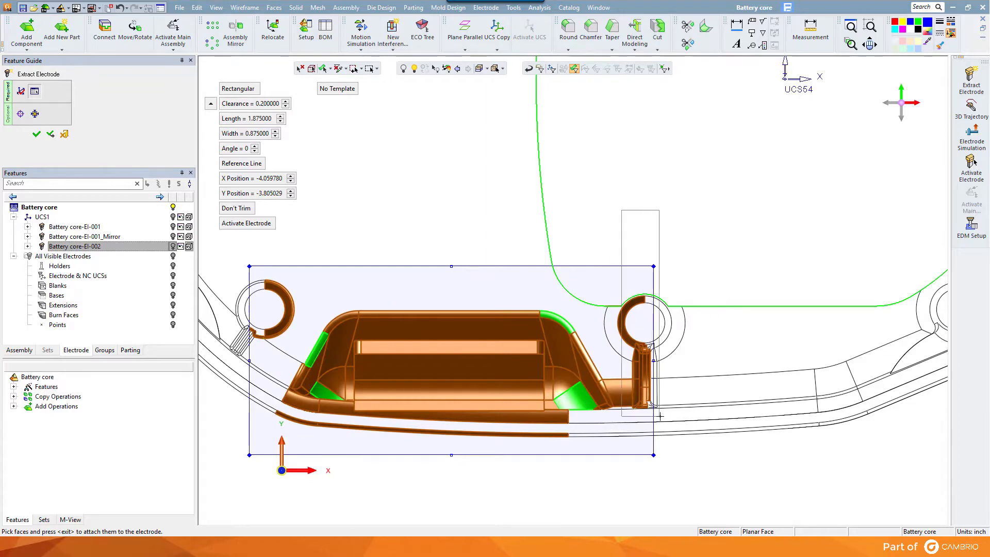
Deselect the round post, curved rim and central opening faces from the electrode's picked faces, keeping only the U-shaped pocket surfaces.
left_click_drag(660, 416, 661, 417)
left_click_drag(222, 263, 291, 354)
scroll(408, 391, "up", 3)
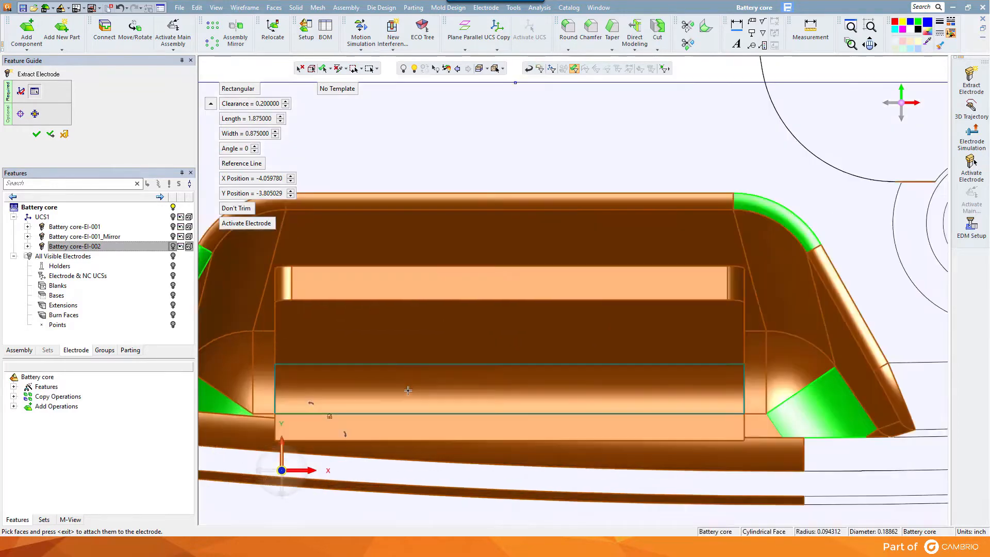
left_click_drag(443, 343, 487, 496)
scroll(488, 400, "down", 1)
middle_click_drag(339, 400, 549, 335, "ctrl")
scroll(436, 301, "up", 3)
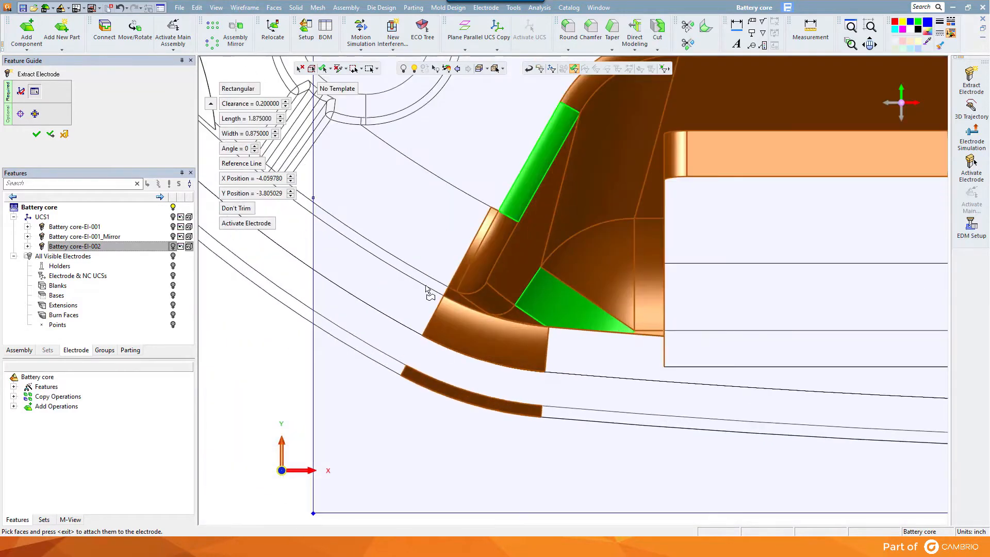
left_click_drag(413, 258, 444, 421)
left_click_drag(686, 407, 742, 278, "ctrl")
scroll(743, 289, "down", 3)
middle_click_drag(805, 320, 708, 371, "ctrl")
left_click_drag(708, 371, 686, 310, "ctrl")
Extract the electrode from the remaining pocket faces with a rectangular boundary, 0.2 clearance, 2.0 length and 0.875 width.
scroll(674, 268, "down", 3)
middle_click(691, 206)
left_click_drag(397, 397, 361, 343, "ctrl")
middle_click(345, 225)
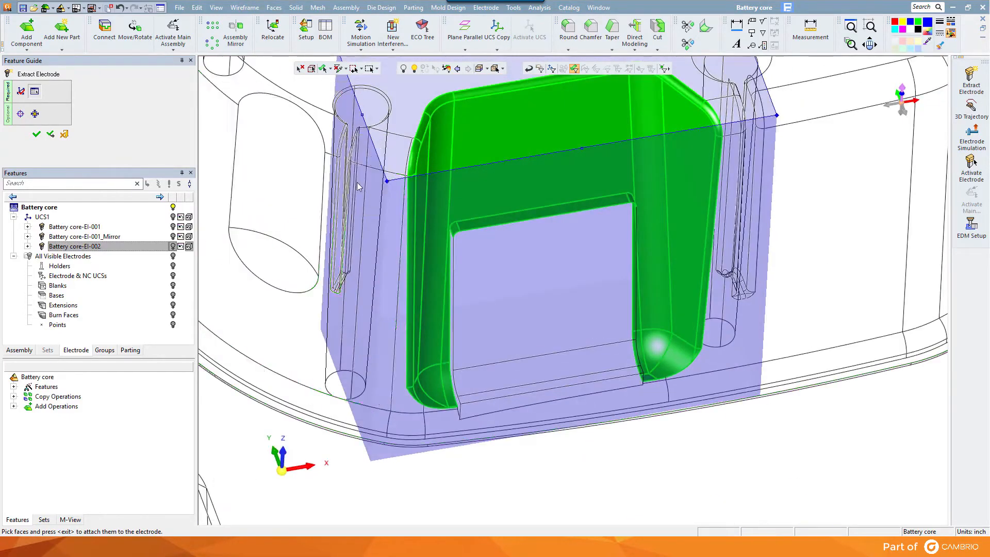
middle_click(343, 225)
left_click(283, 454)
left_click(282, 470)
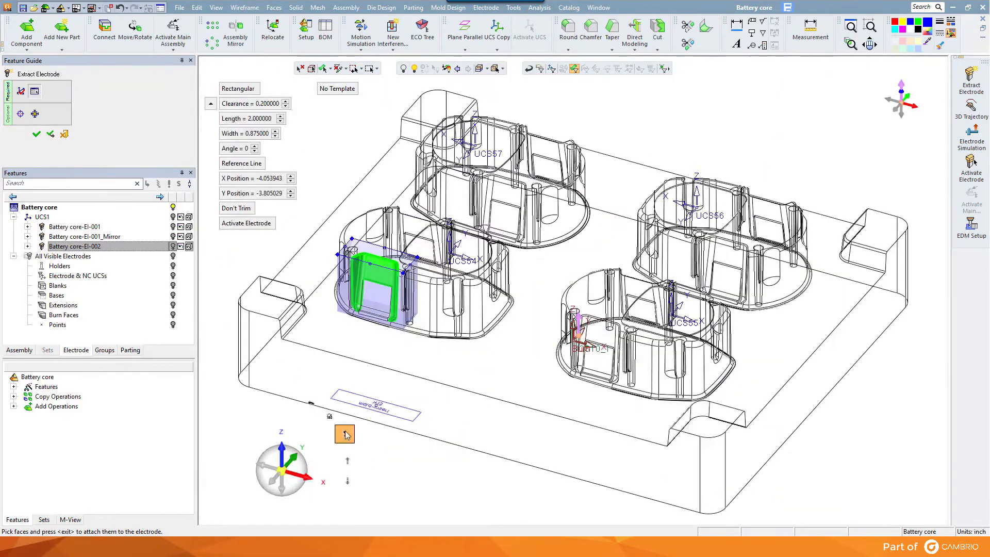
left_click(38, 135)
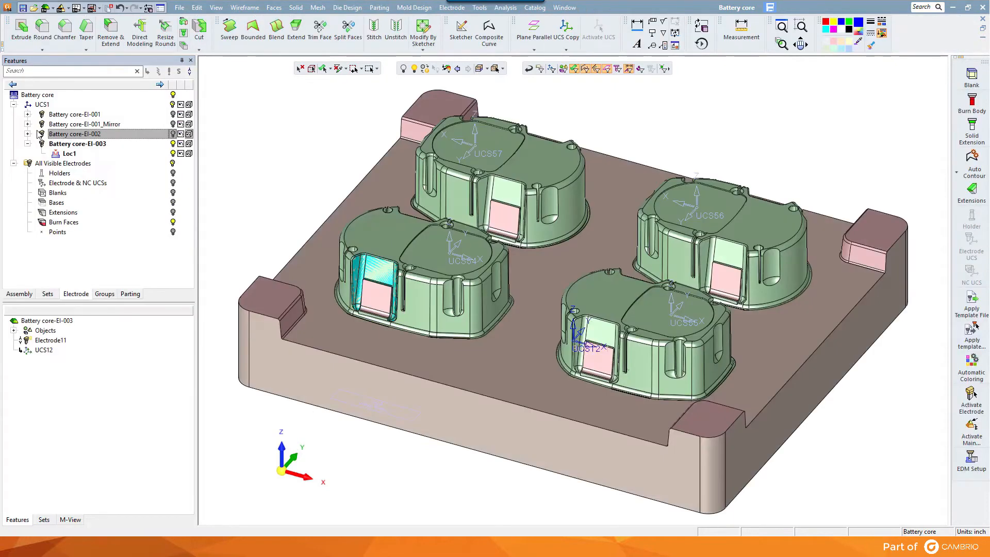
Hide the Battery core part and create the electrode's blank with the default settings.
left_click(173, 95)
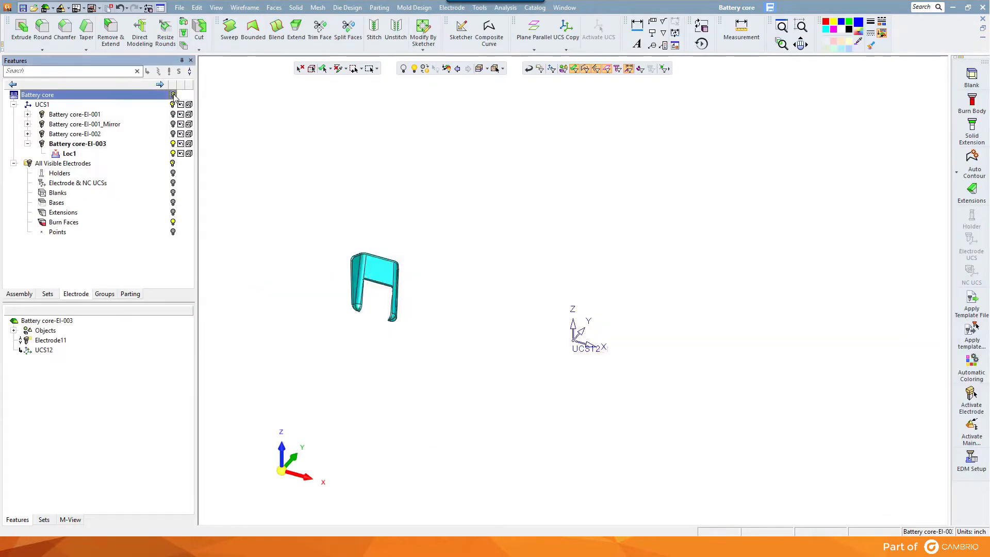
left_click(973, 77)
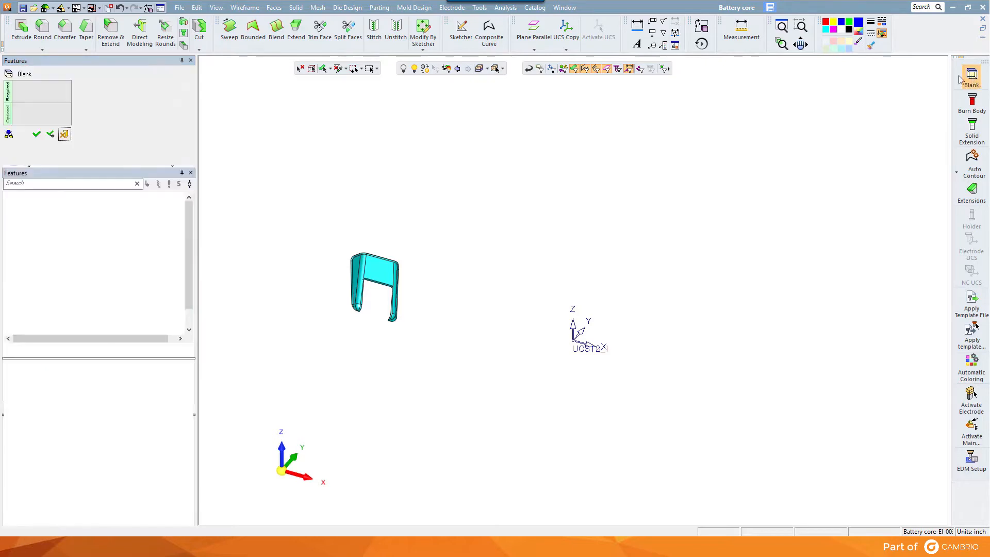
left_click(36, 134)
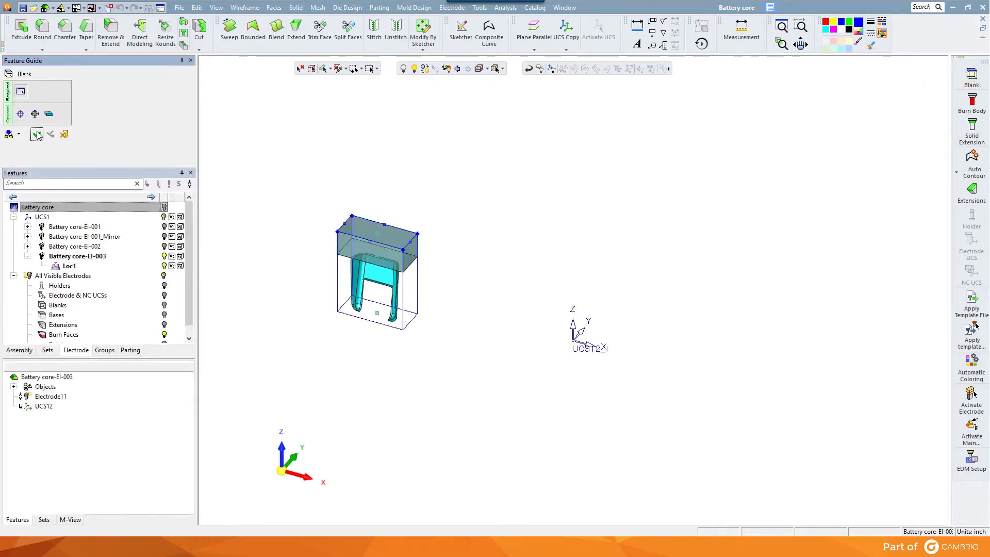
Create the burn body in 2 Directions with minimum distance 0.2, bottom offset 0, lateral offset 0.1 and draft angle 0.
left_click(975, 106)
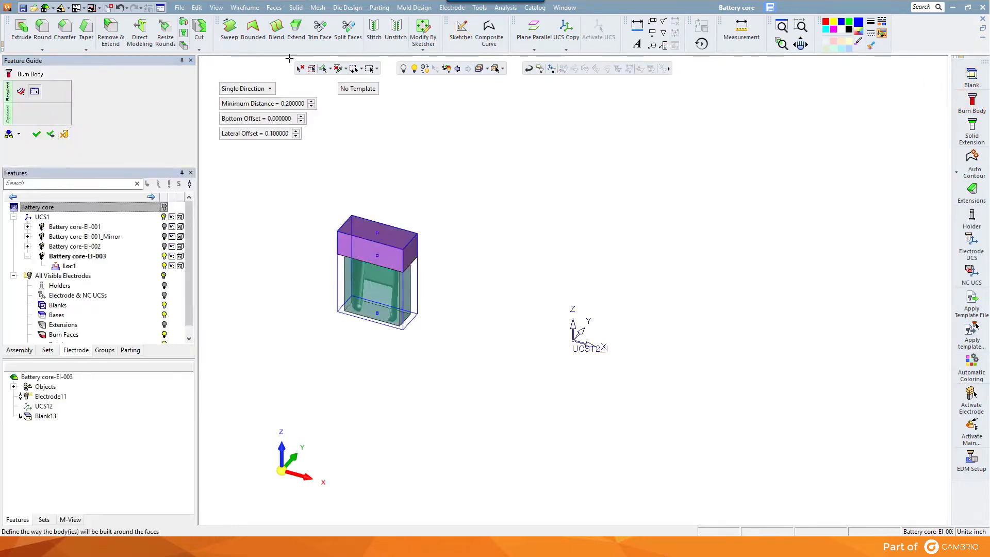
left_click(249, 89)
left_click(251, 109)
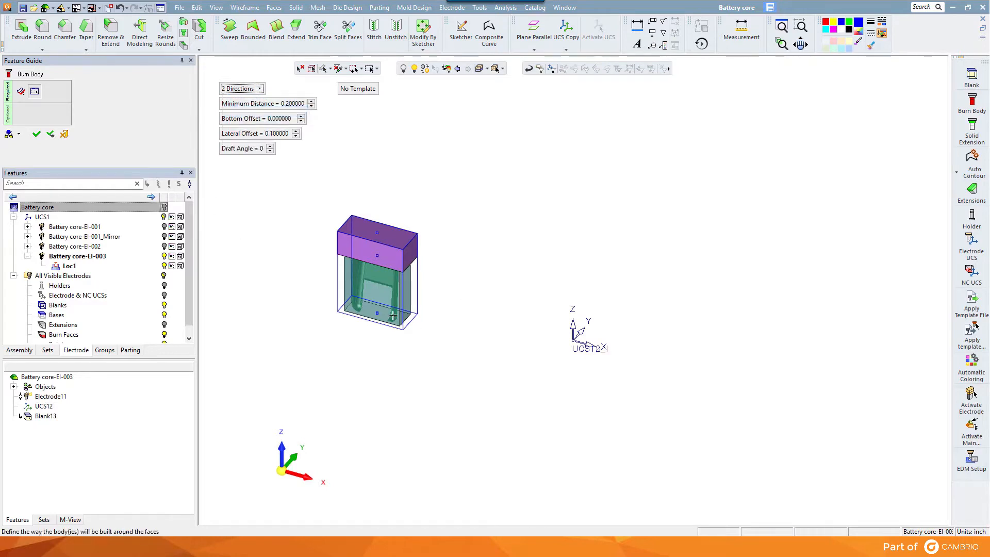
middle_click_drag(393, 316, 371, 106)
mouse_move(225, 515)
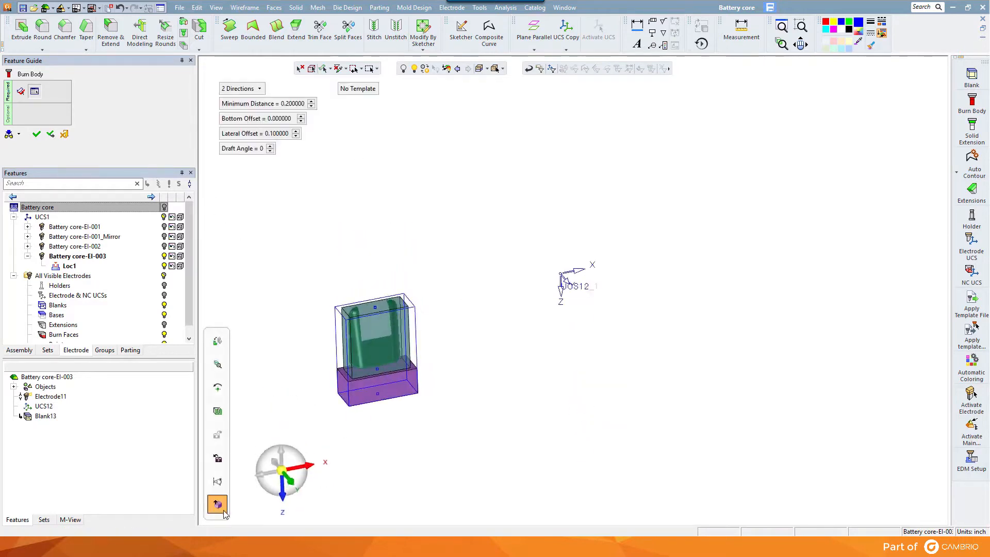
left_click(298, 481)
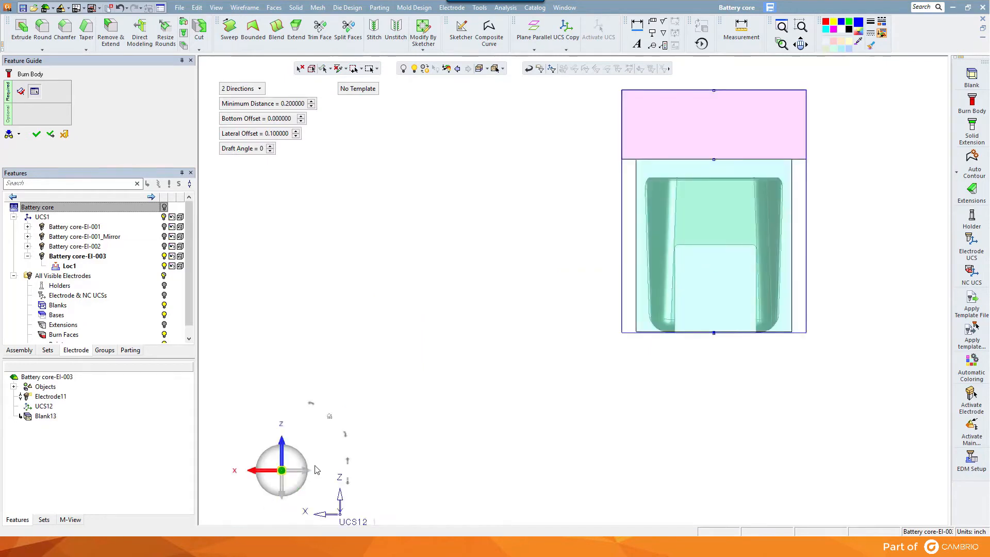
left_click(299, 486)
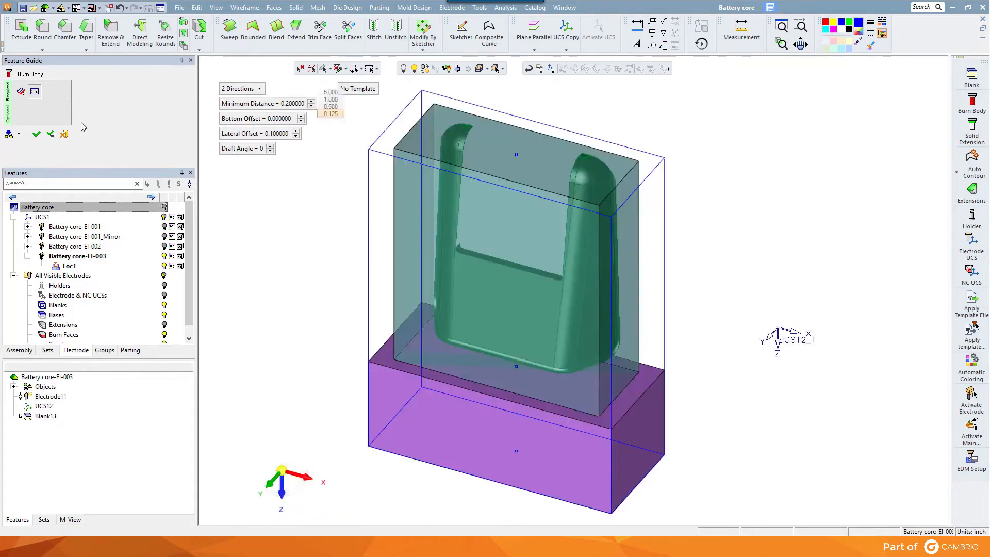
left_click(35, 135)
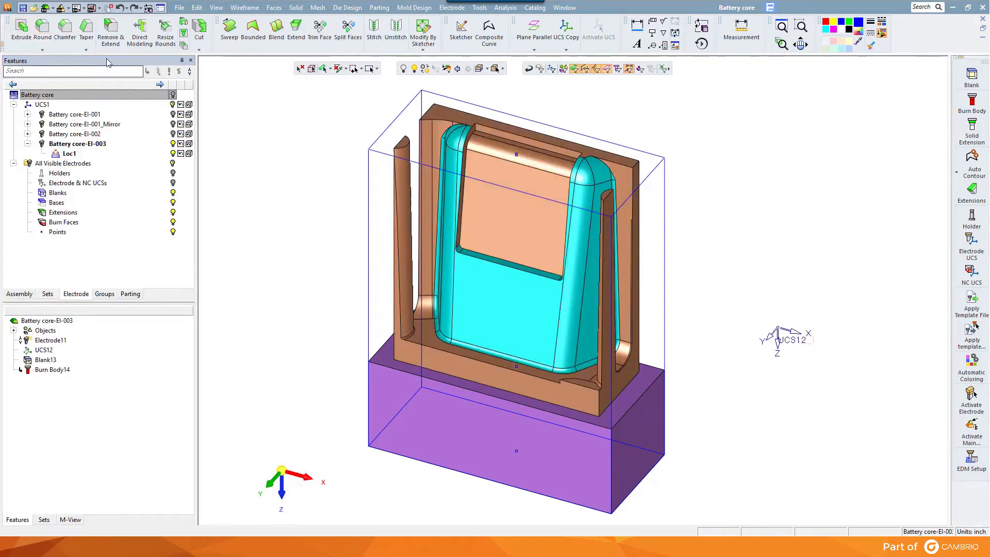
Remove the two free-standing side posts from the burn body with Remove & Extend.
left_click(111, 28)
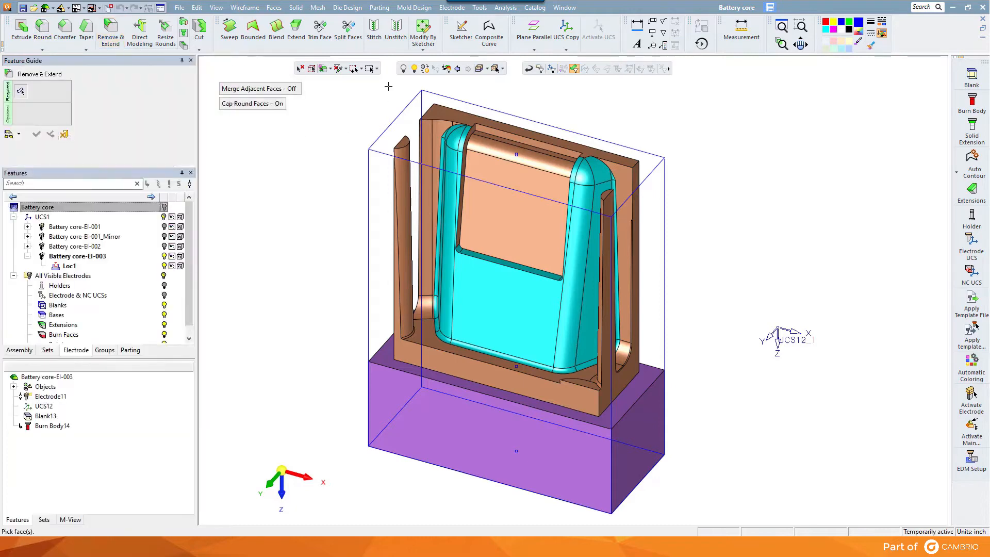
left_click_drag(380, 359, 379, 360)
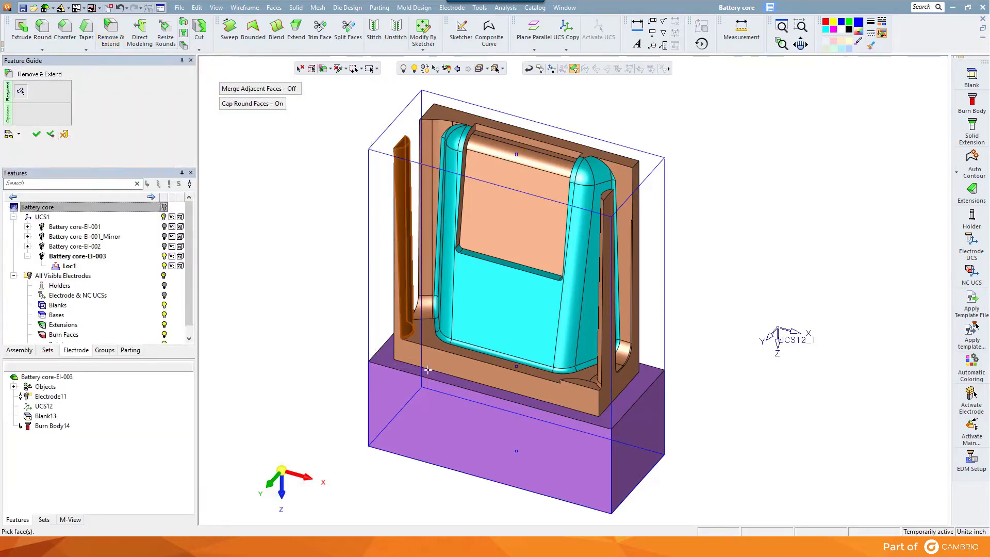
middle_click_drag(590, 287, 655, 297)
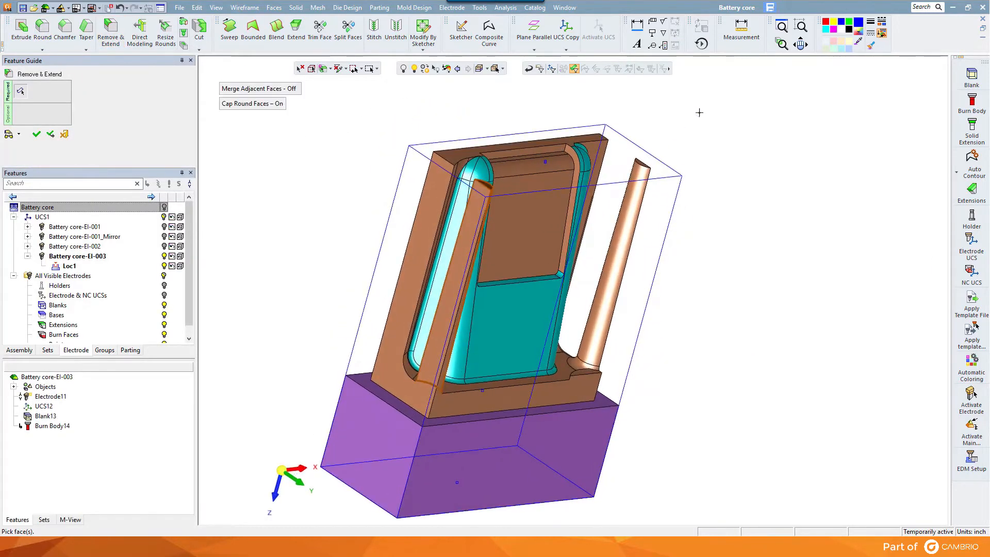
left_click_drag(565, 432, 566, 432)
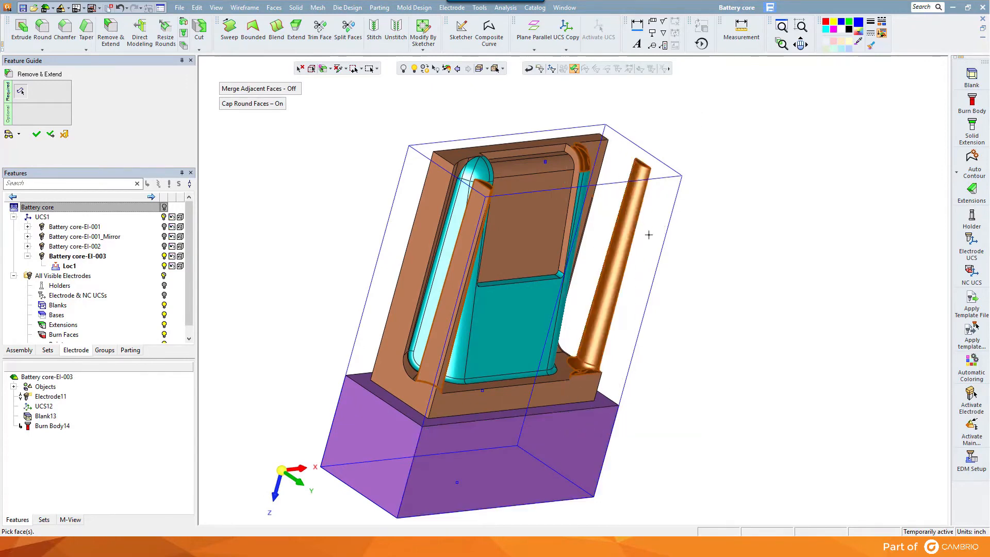
middle_click_drag(598, 251, 495, 198)
right_click(590, 270)
left_click(599, 273)
Remove the protruding block between the electrode's two legs by applying Remove & Extend to its top faces.
scroll(531, 151, "up", 3)
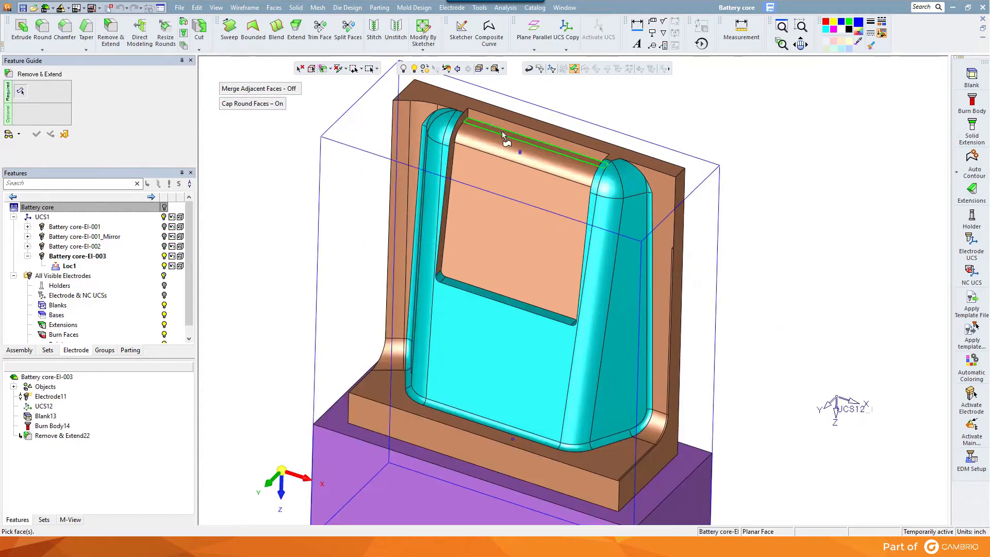
left_click(502, 135)
left_click(502, 146)
left_click(498, 168)
middle_click(496, 167)
left_click(496, 165)
Cut the excess back plate beside the +X leg with a remove extrude along negative Y, deltas 1.0 and 0.02 on both sides.
left_click(22, 28)
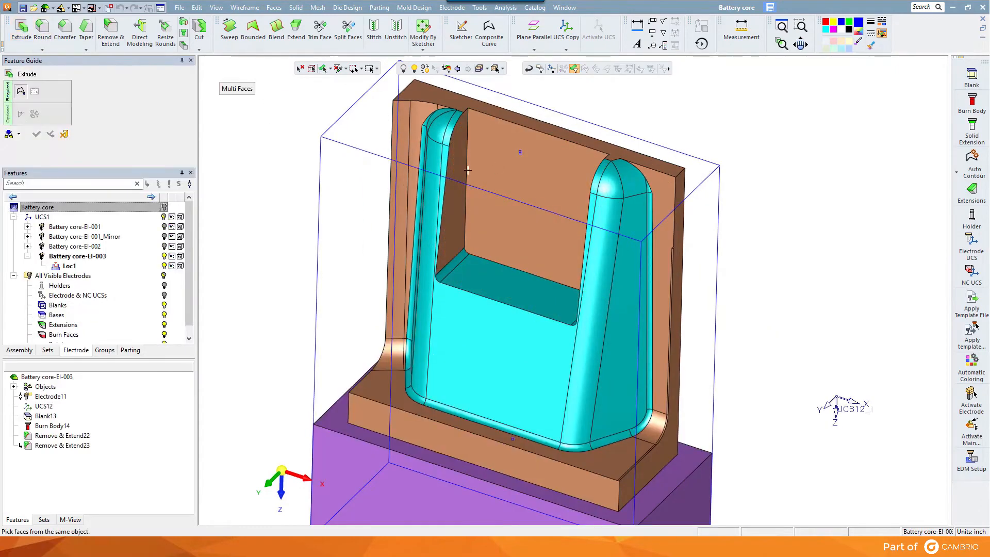
scroll(667, 257, "up", 6)
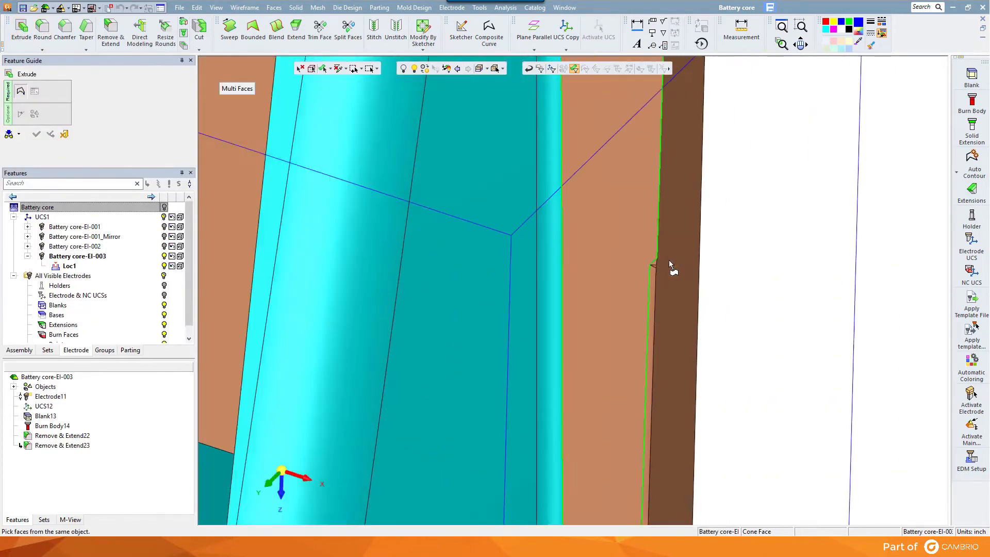
left_click(645, 258)
left_click(652, 270)
middle_click(721, 321)
scroll(722, 319, "down", 3)
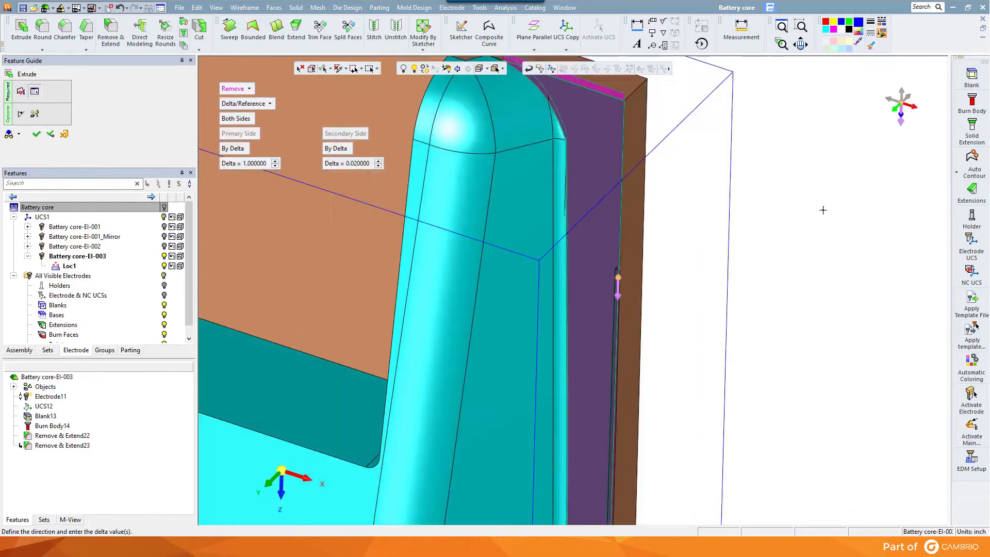
left_click(912, 94)
middle_click(758, 197)
Cut away the back wall between the two legs with a remove extrude along negative Y, deltas 1.0 and 0.02.
left_click(549, 210)
scroll(560, 235, "down", 3)
left_click(564, 221)
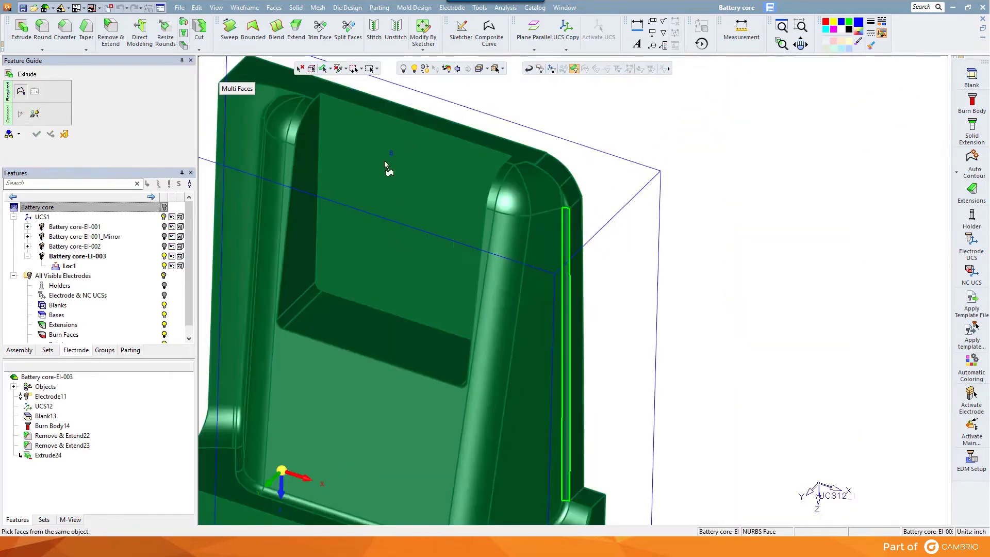
middle_click(388, 166)
middle_click(574, 215)
left_click(553, 173)
left_click(446, 199)
middle_click(446, 199)
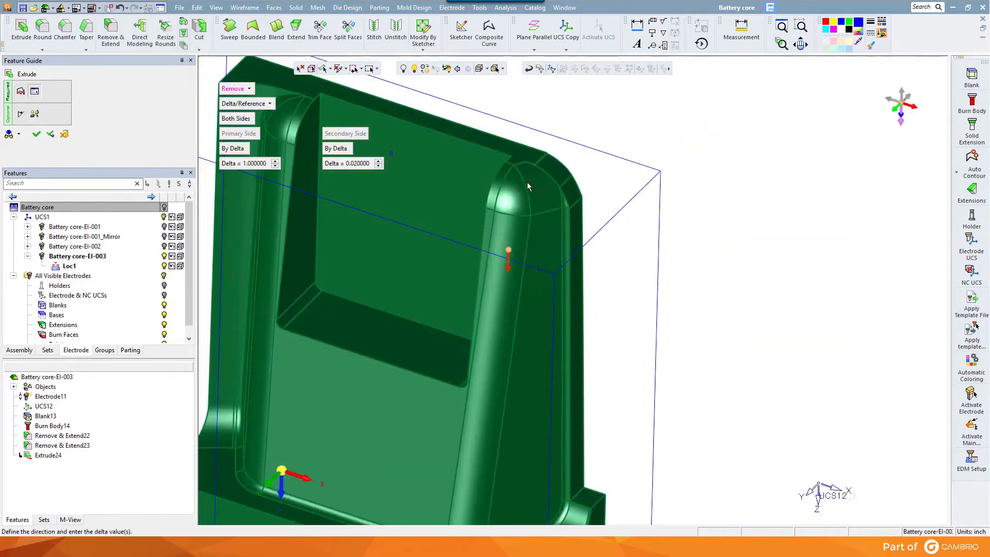
left_click(912, 94)
middle_click(825, 147)
left_click(821, 147)
Cut the excess back plate outside the -X leg with a remove extrude along negative Y, deltas 1.0 and 0.02.
left_click(490, 232)
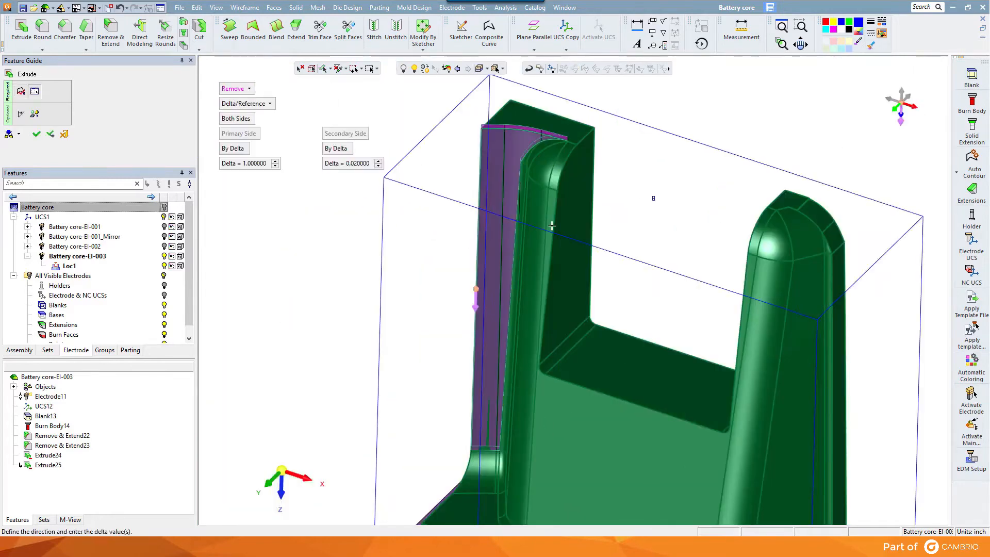
left_click(912, 98)
middle_click(853, 151)
left_click(851, 150)
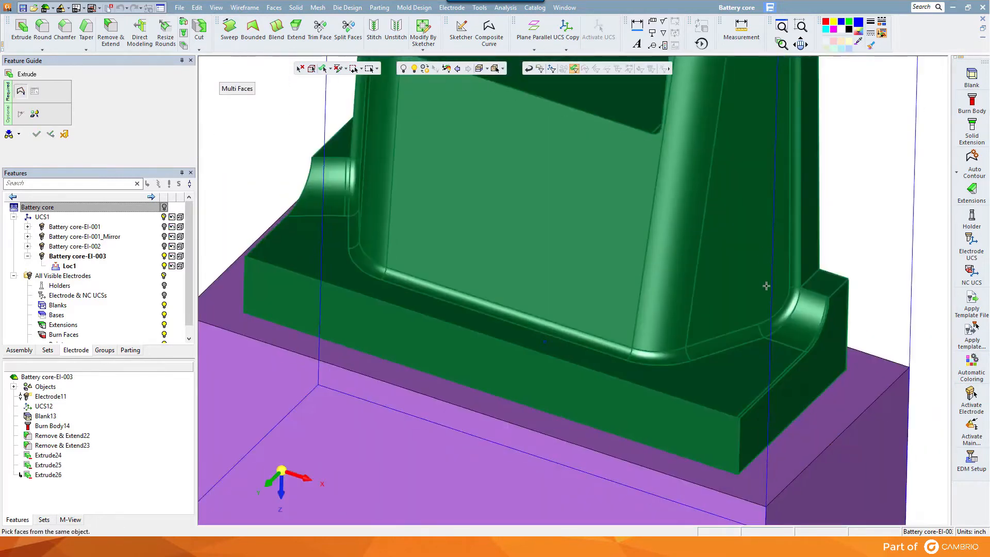
Trim the base block to the electrode's outline with a remove extrude from the shoulder faces on both sides of the burn body.
left_click(271, 482)
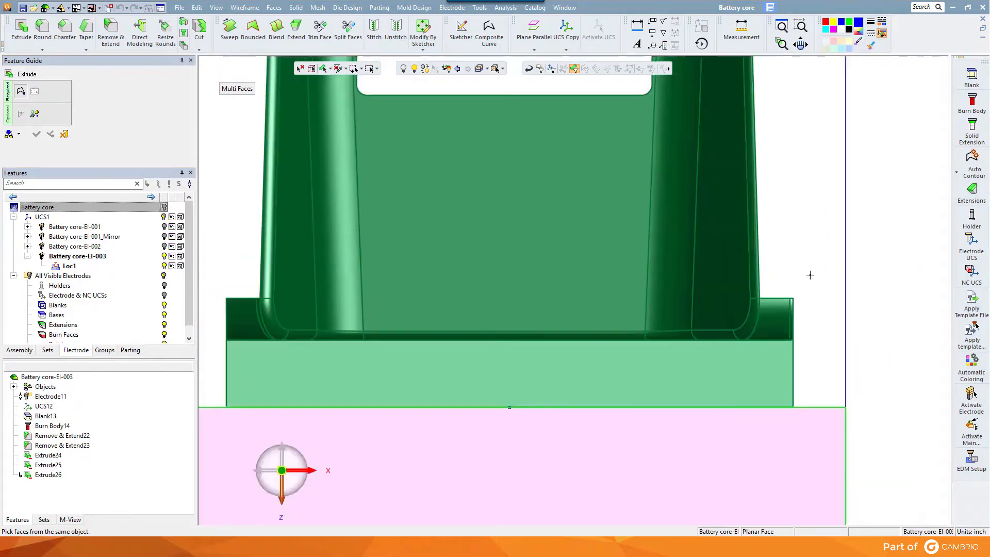
left_click_drag(782, 257, 827, 357)
left_click_drag(220, 277, 244, 355)
scroll(268, 356, "down", 3)
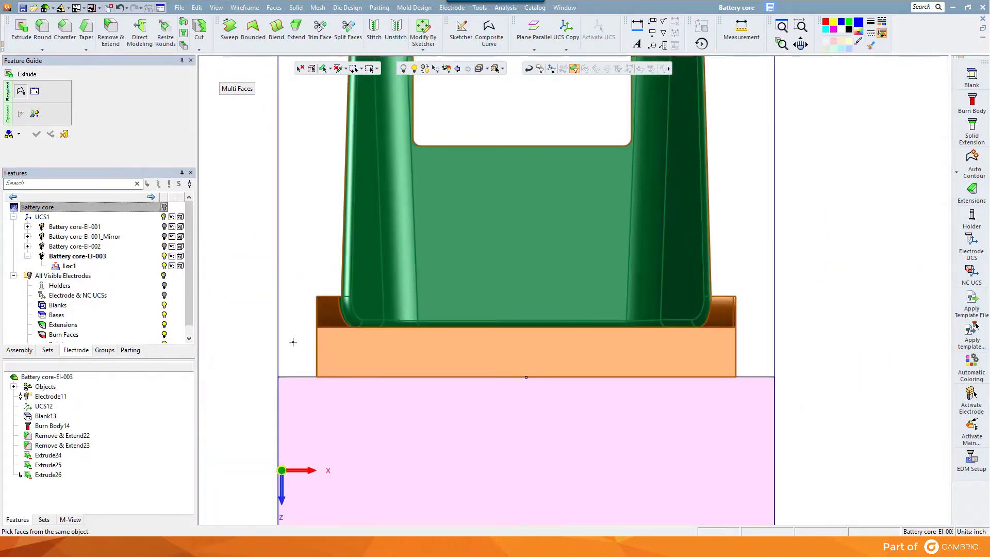
left_click(381, 355)
middle_click(804, 299)
middle_click(687, 168)
left_click(688, 165)
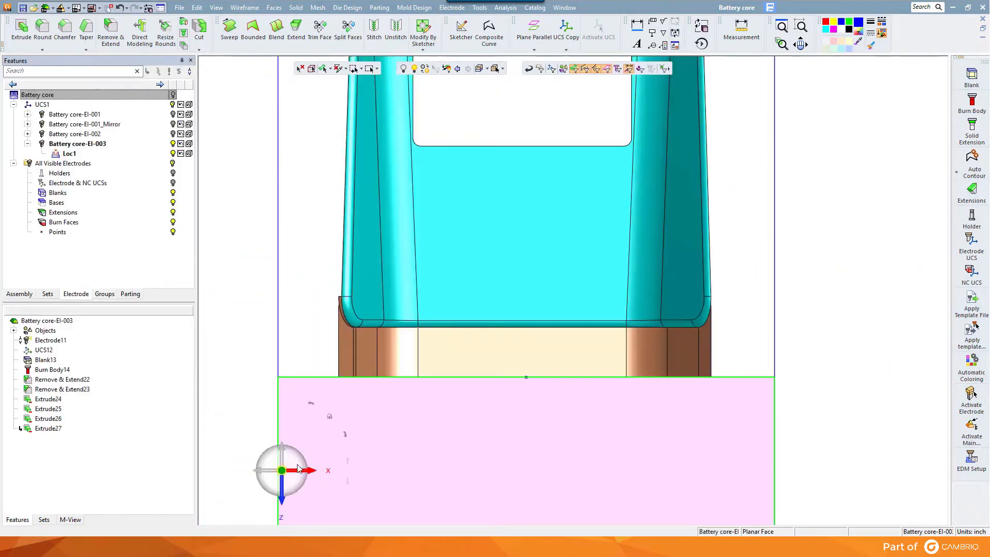
Edit the base trimming extrude and add the missed narrow face beside the -X leg to its picked faces.
left_click_drag(645, 232, 456, 286, "ctrl")
scroll(456, 287, "up", 3)
right_click(47, 431)
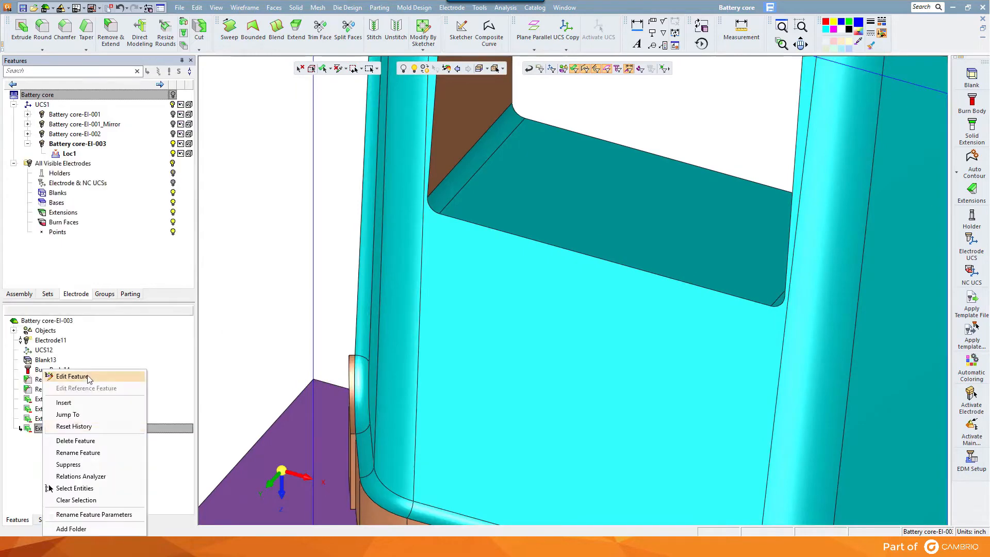
left_click(77, 378)
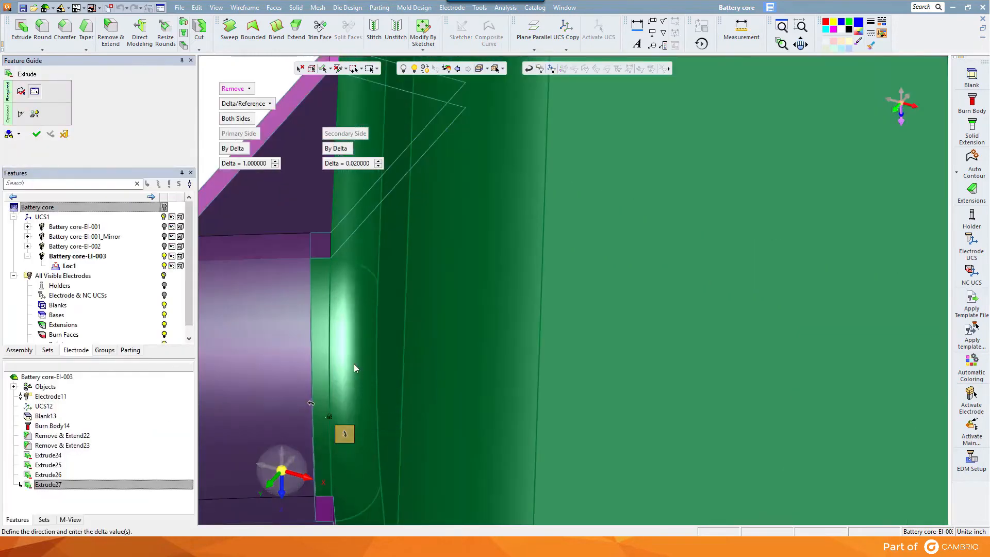
middle_click(358, 344)
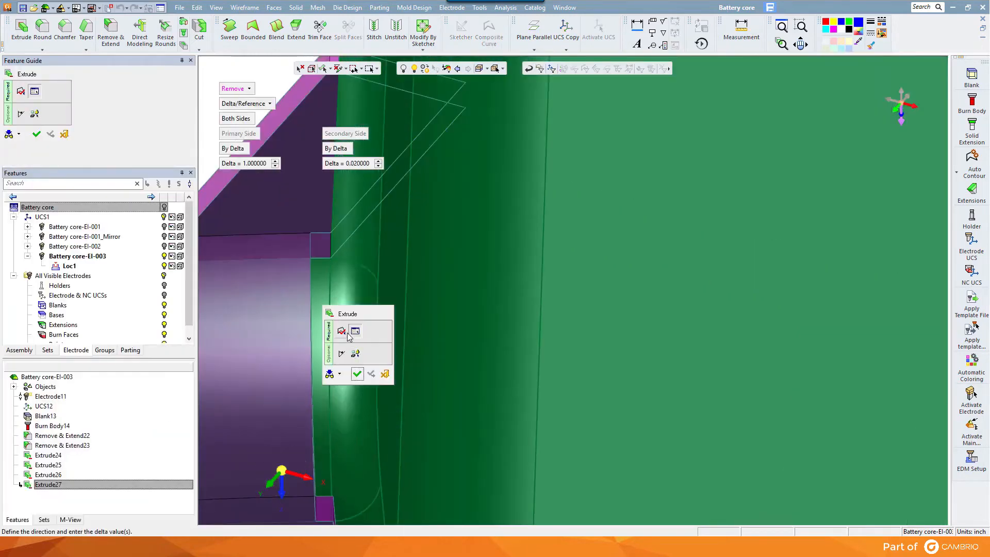
left_click(343, 330)
left_click(326, 320)
middle_click(325, 319)
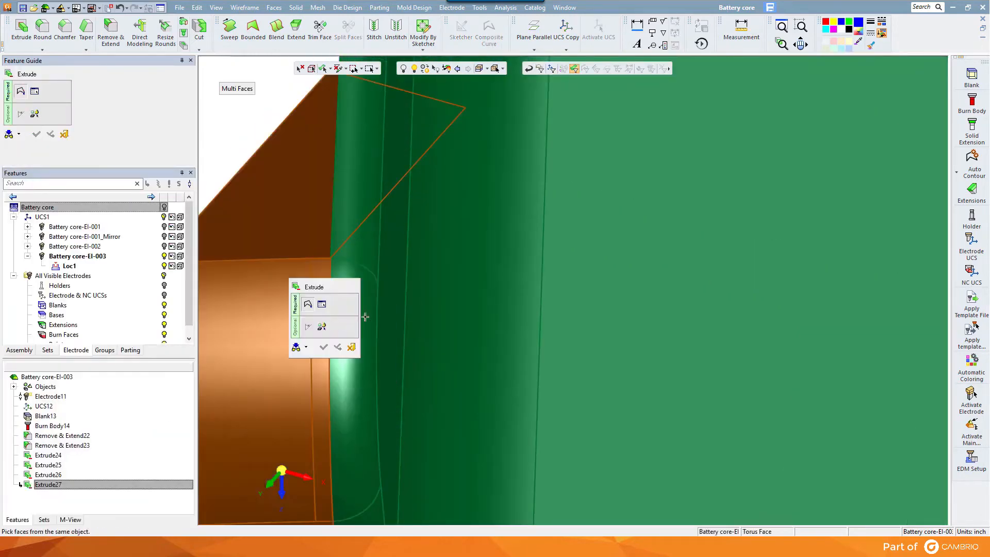
middle_click(396, 297)
middle_click(393, 298)
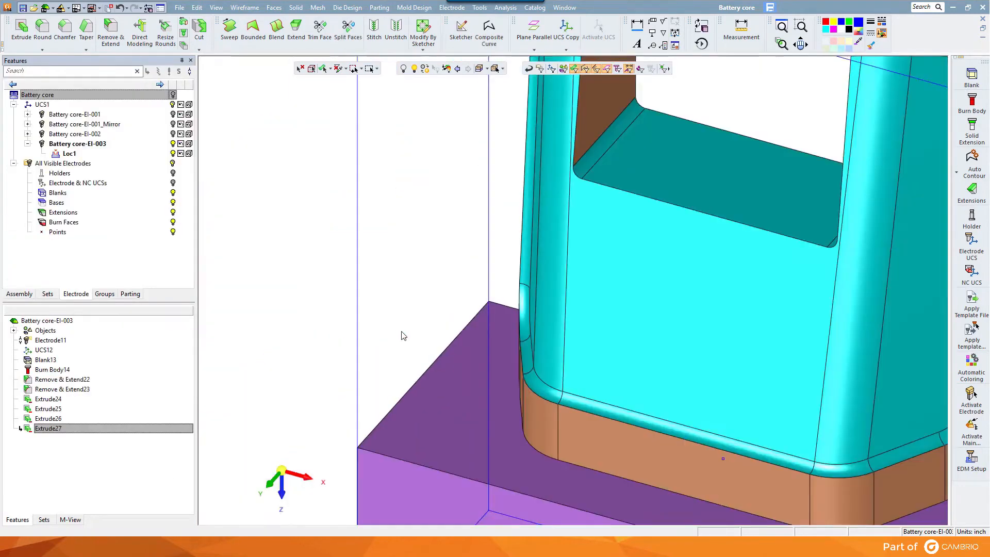
right_click_drag(404, 336, 673, 344, "ctrl")
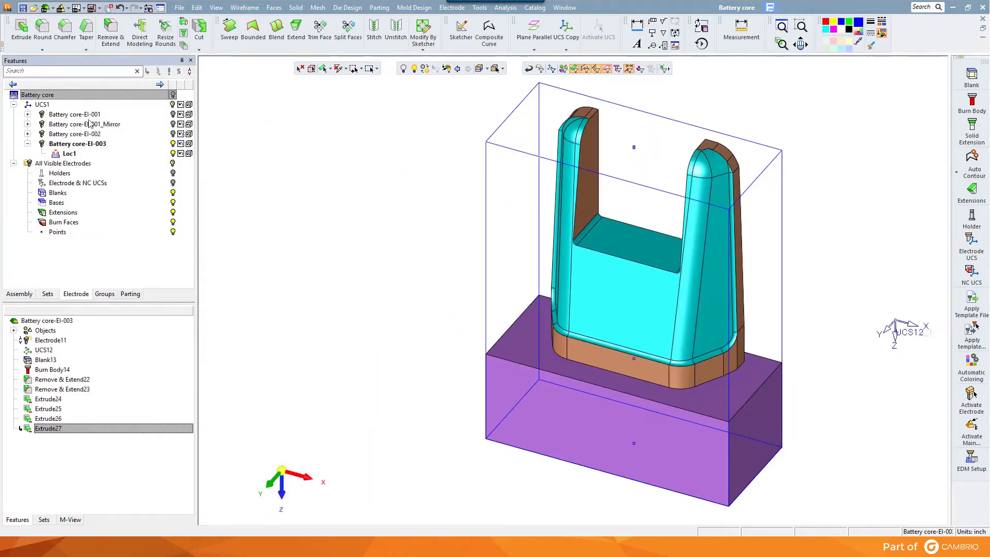
Mirror-copy the electrode body about its flat back face with Merge On to form the full symmetric shape.
left_click(246, 8)
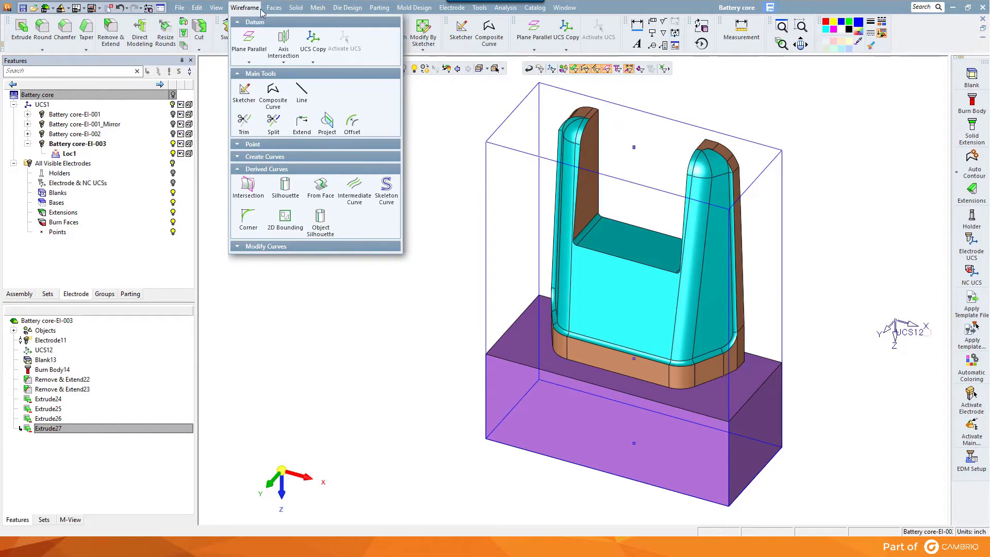
left_click(352, 133)
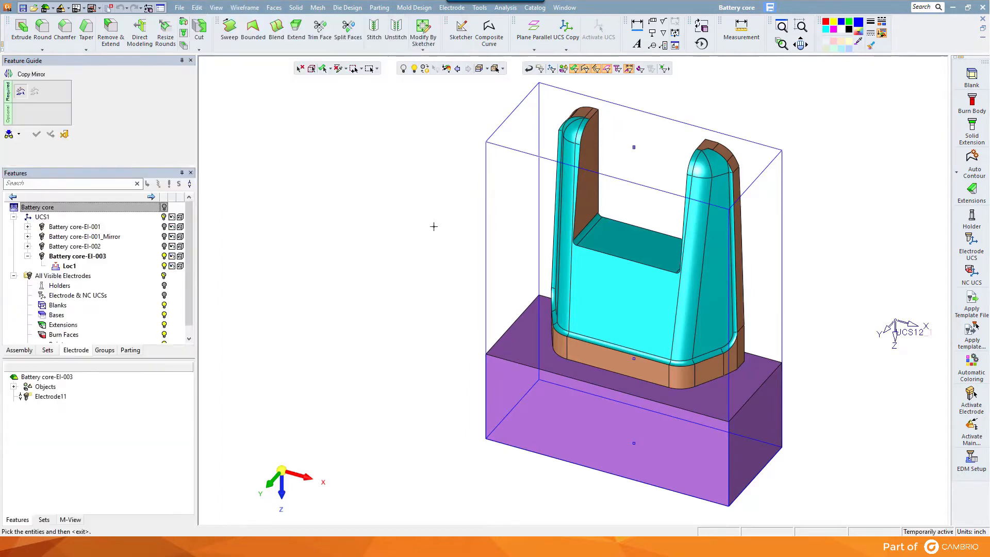
left_click(654, 276)
middle_click(651, 274)
left_click_drag(614, 232, 481, 241, "ctrl")
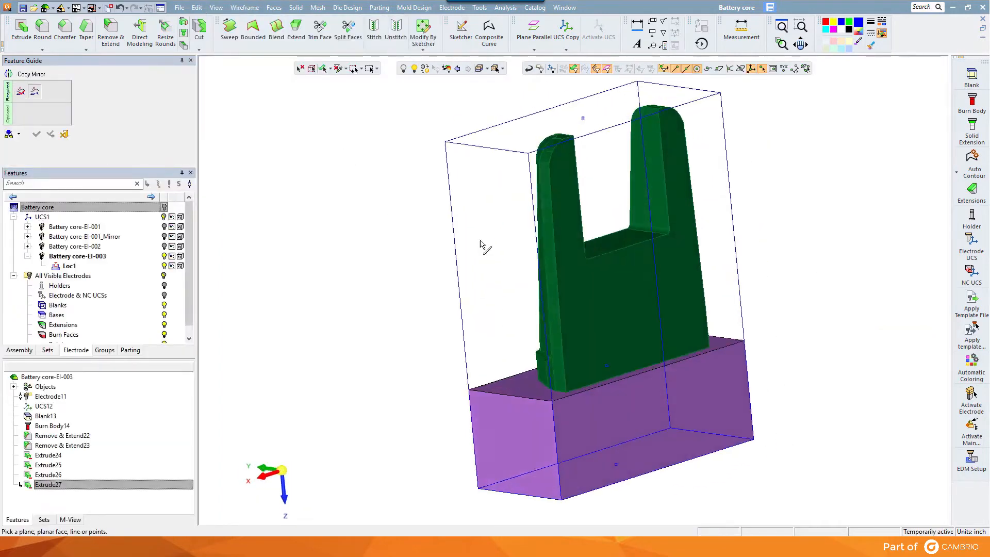
left_click(669, 261)
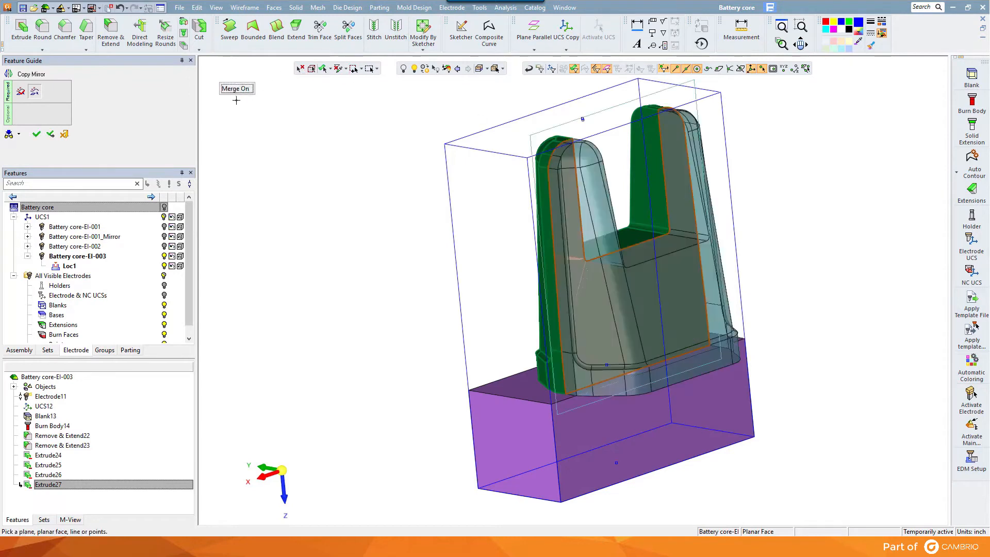
middle_click(244, 229)
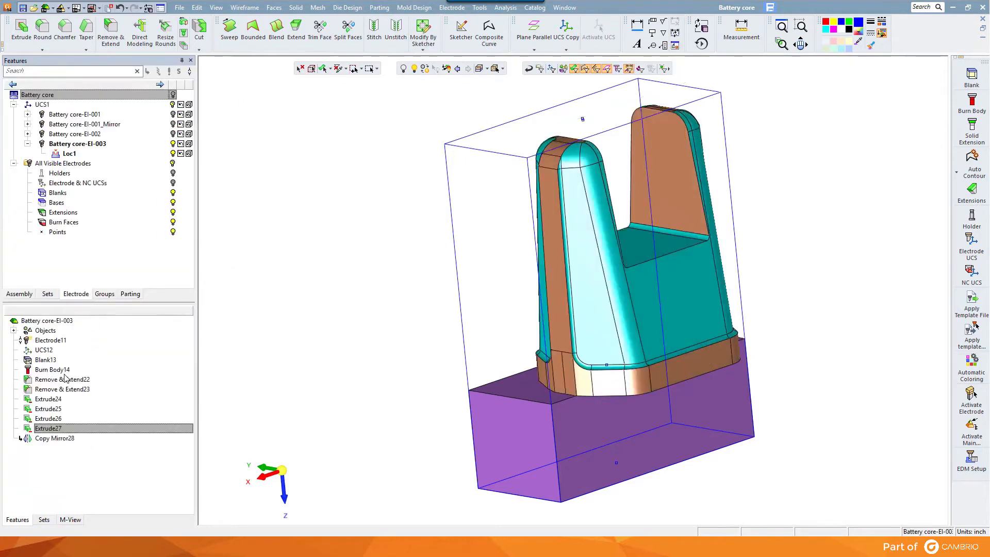
Re-fit the blank to the mirrored electrode body.
right_click(52, 362)
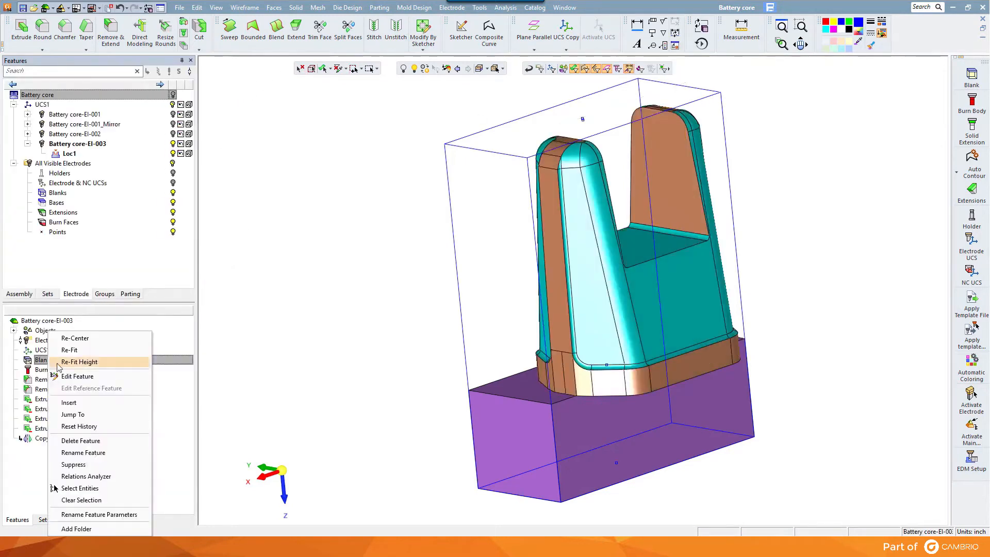
left_click(82, 350)
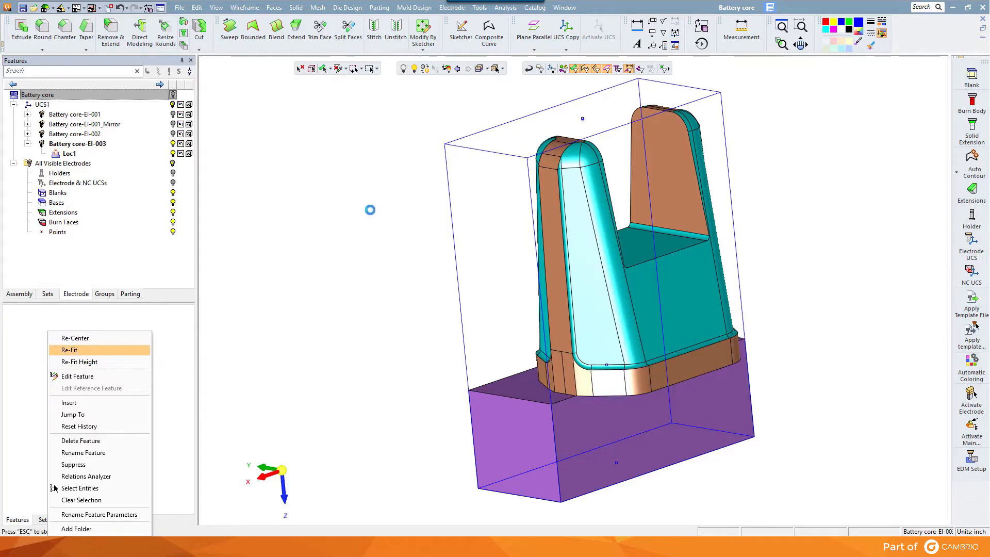
Add the ER-009226 flat 2.000 holder from the Erowa mm catalog and create the electrode UCS at the holder active UCS origin.
left_click(976, 219)
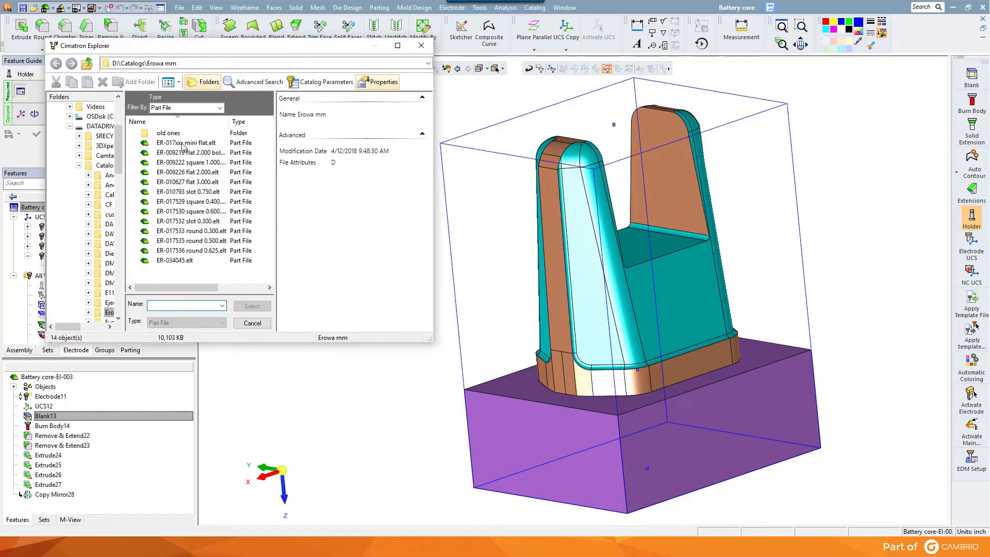
double_click(188, 172)
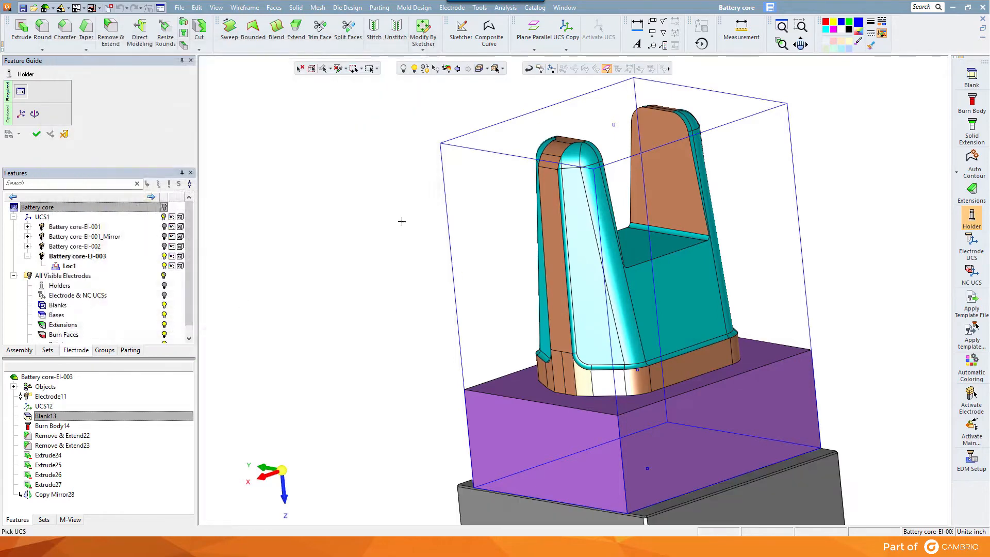
left_click(971, 245)
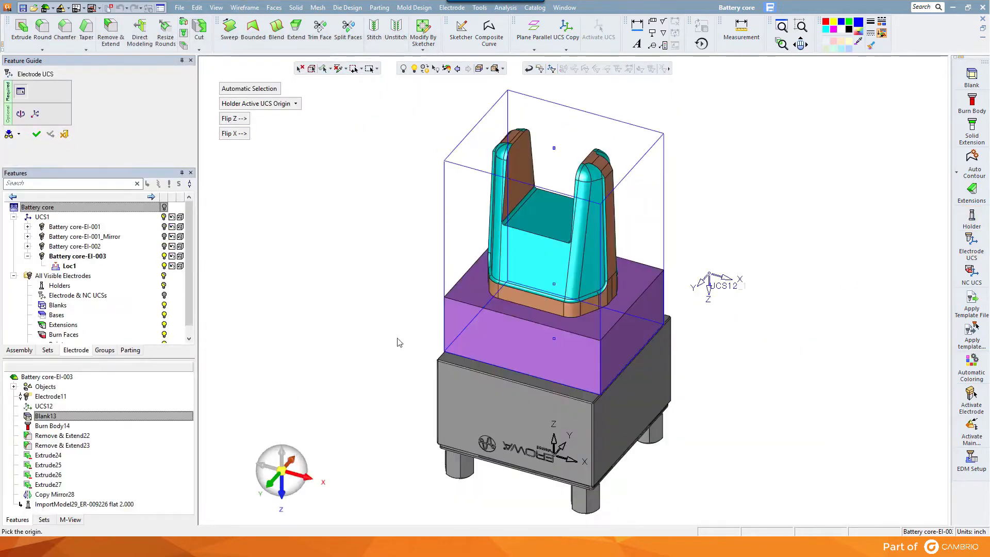
left_click(36, 135)
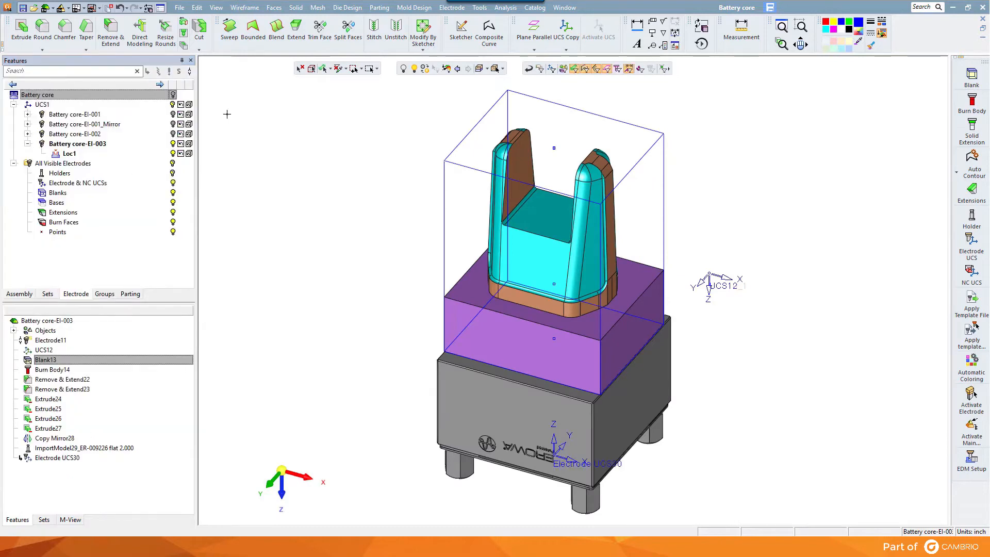
Activate the main assembly and show the core with the electrode in place, oriented with Z pointing up.
right_click(265, 135)
left_click(283, 141)
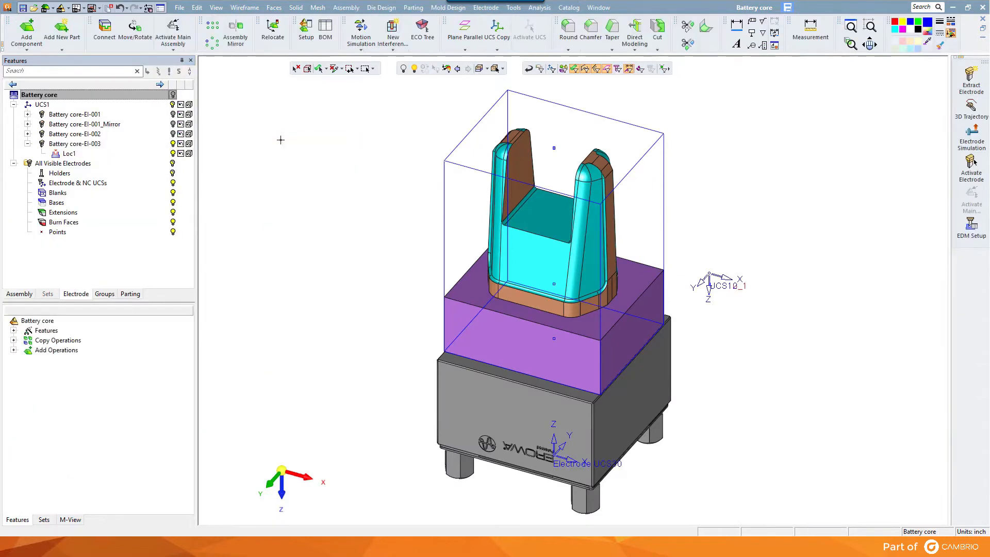
left_click(173, 95)
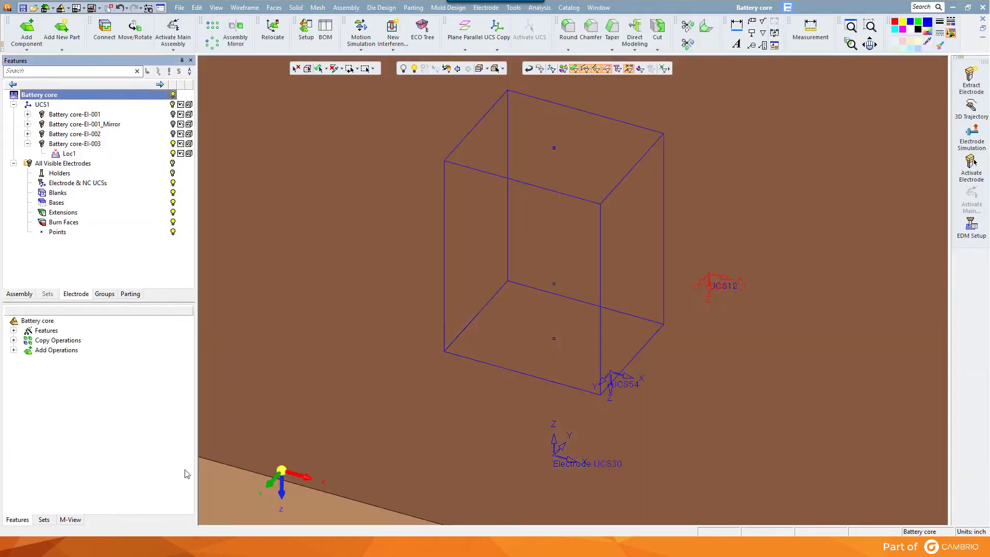
left_click(282, 469)
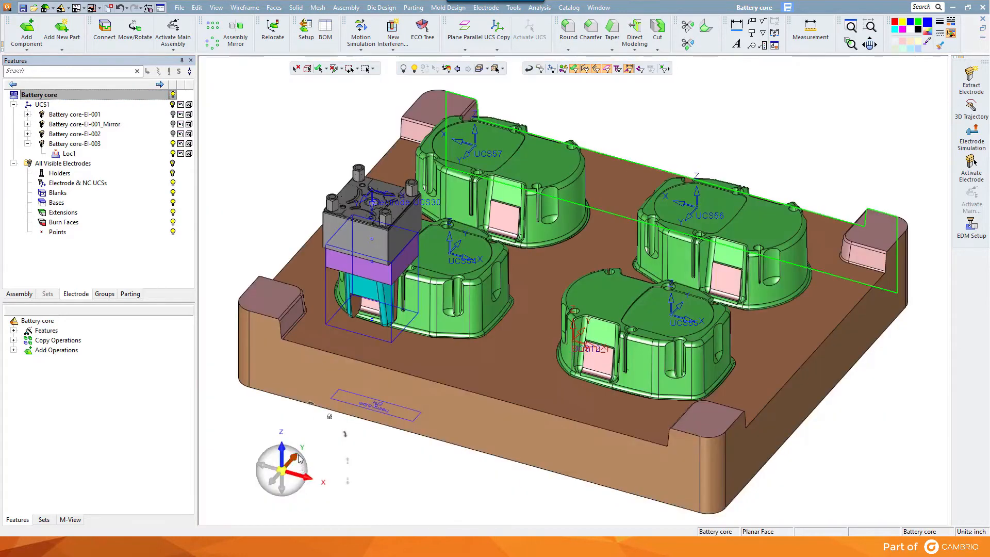
Add a second location of electrode Battery core-EI-003 by points/UCS at the matching pocket on the opposite side of the UCS54 core.
right_click(72, 154)
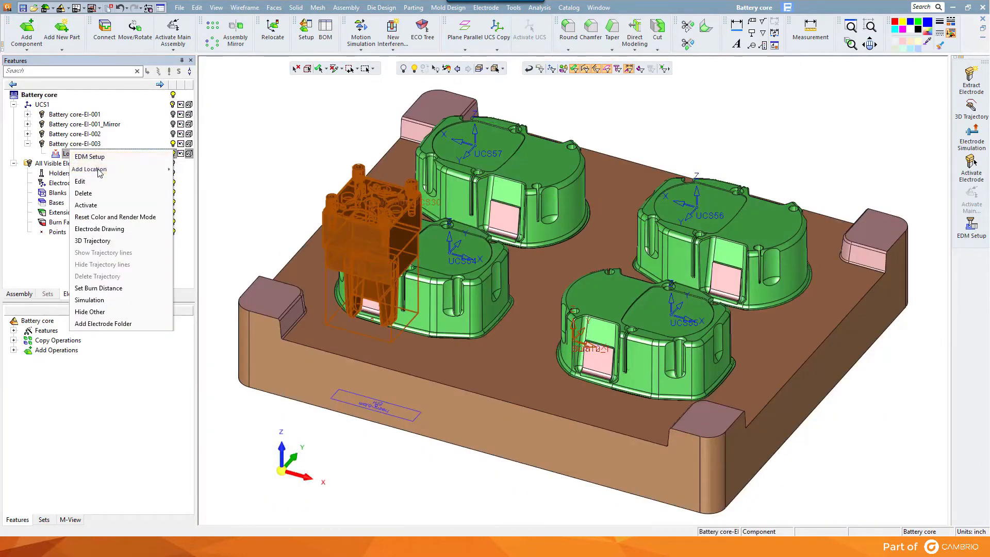
mouse_move(138, 168)
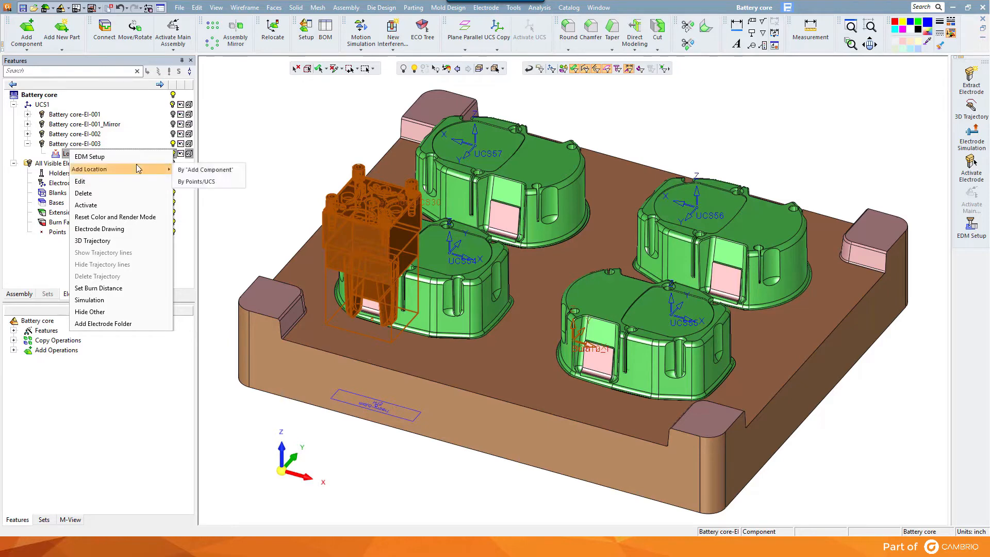
left_click(196, 182)
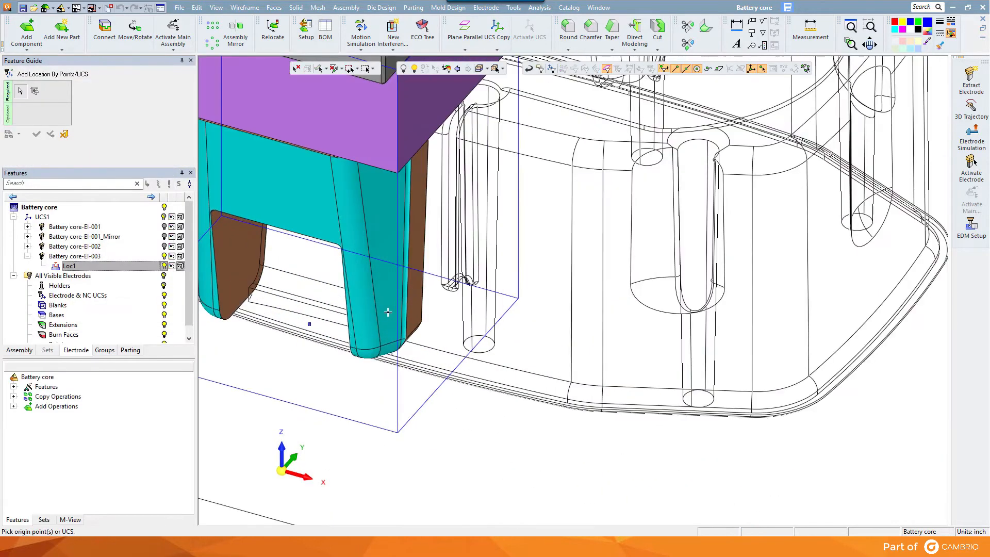
left_click(376, 208)
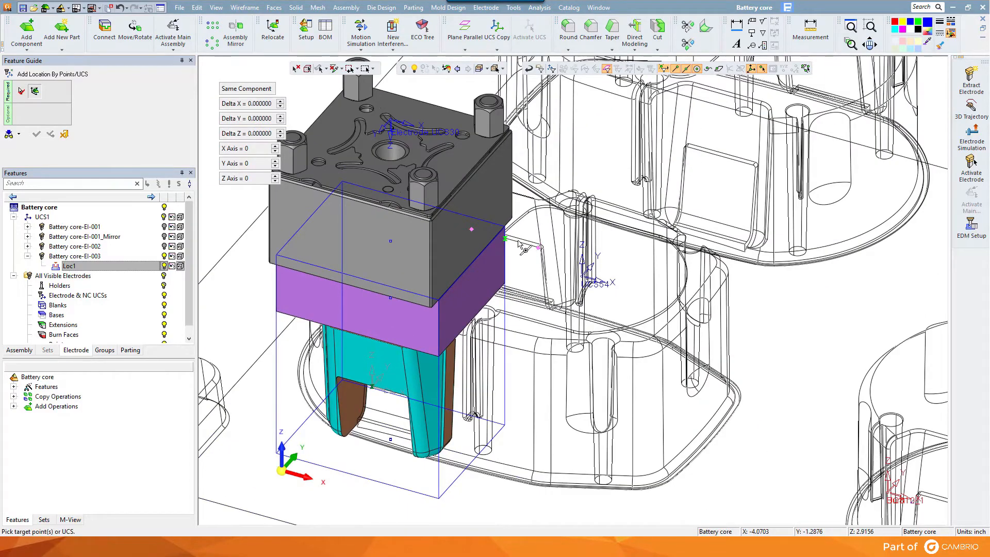
left_click(519, 242)
scroll(567, 225, "down", 3)
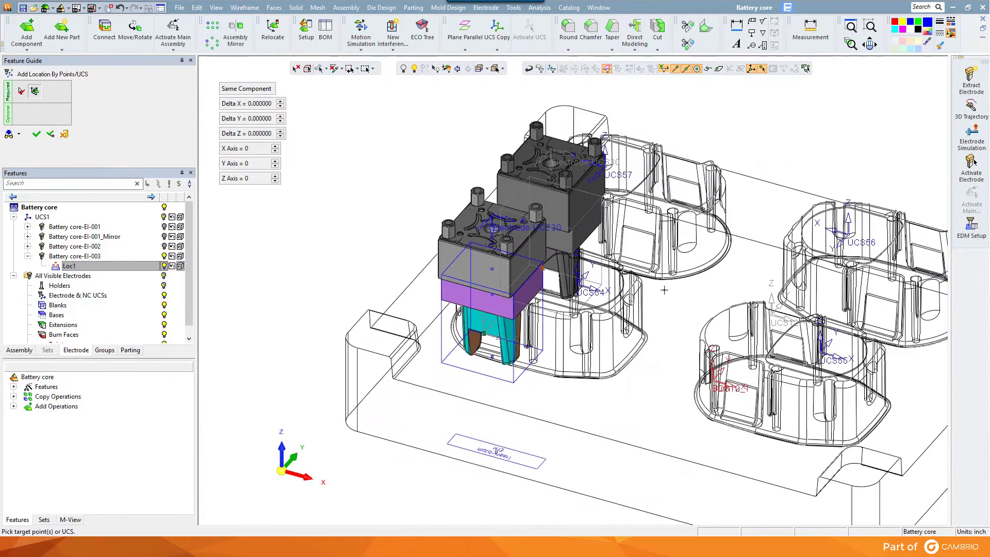
left_click(692, 220)
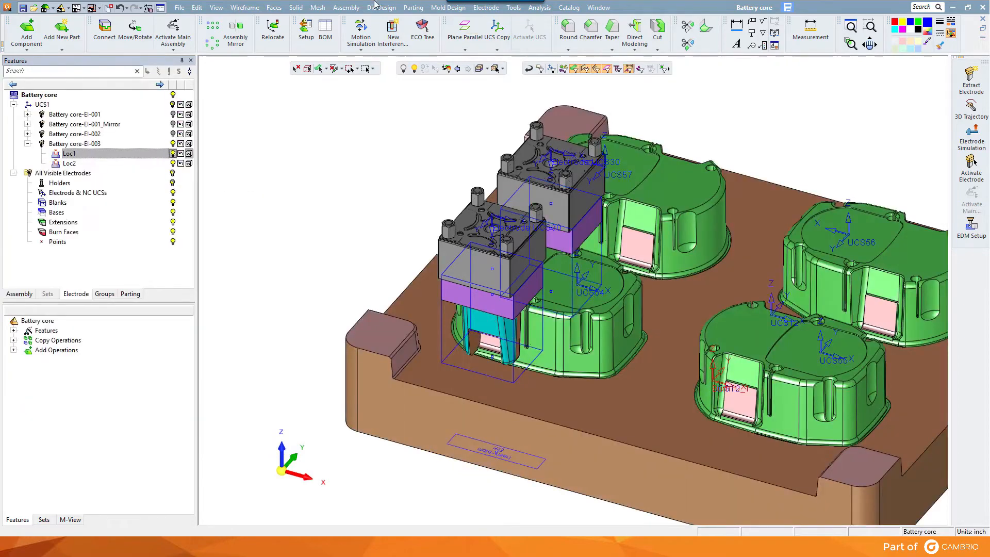
Copy both electrode locations with Assembly Copy from reference UCS54 to target UCS55, UCS56 and UCS57.
left_click(347, 7)
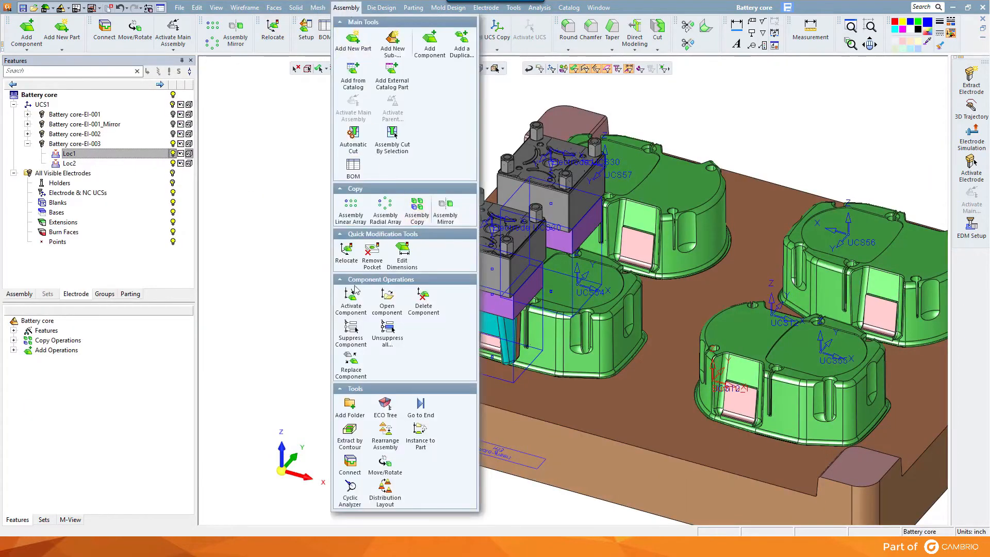
left_click(422, 209)
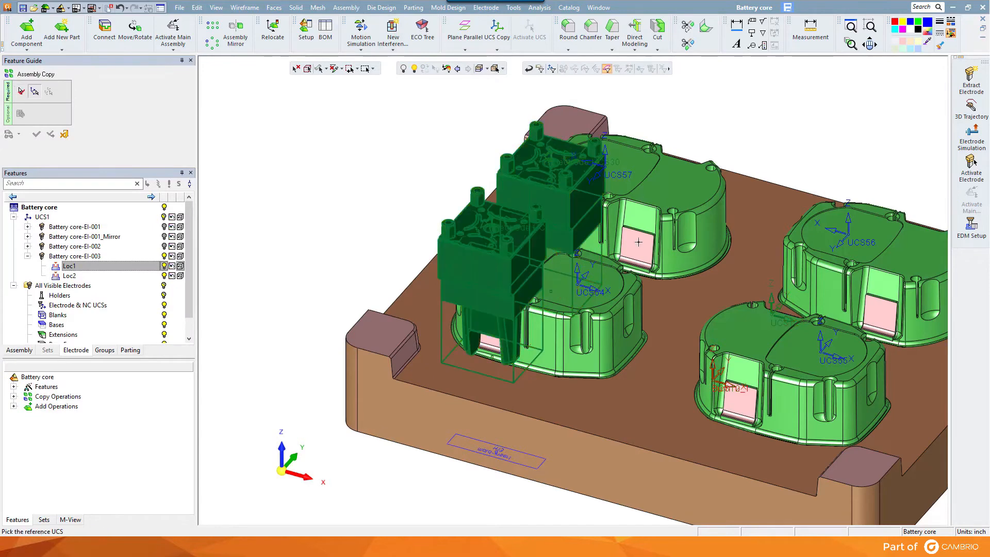
left_click(584, 288)
left_click(822, 355)
left_click(846, 239)
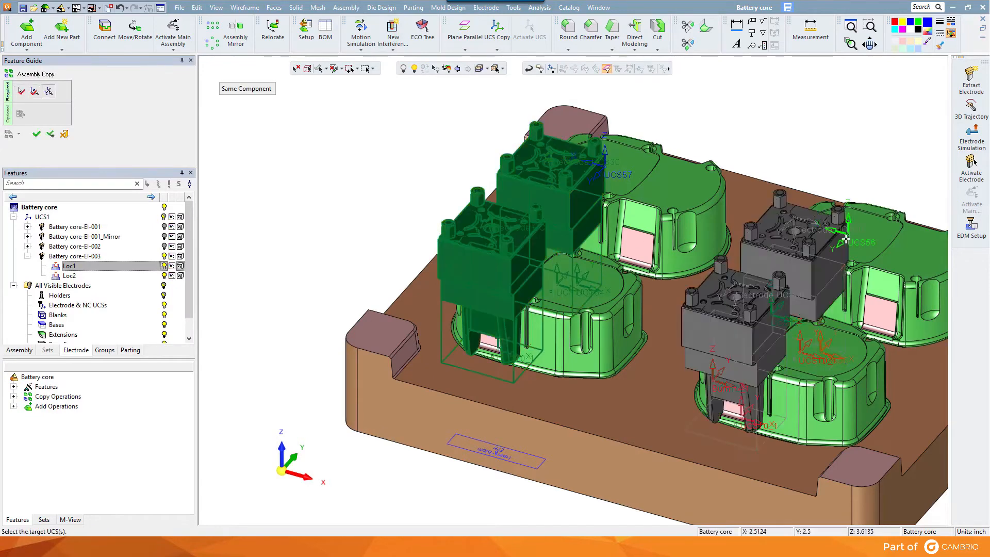
left_click(842, 240)
middle_click(322, 180)
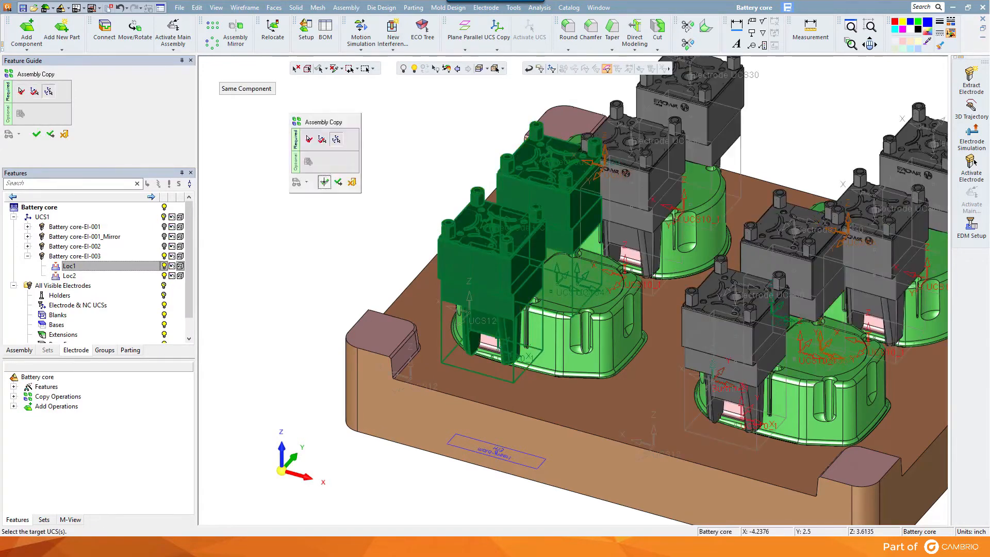
left_click(322, 180)
Hide Battery core-EI-003 and extract a new electrode from the pocket's flat inset face and the curved and narrow faces below it.
left_click(164, 144)
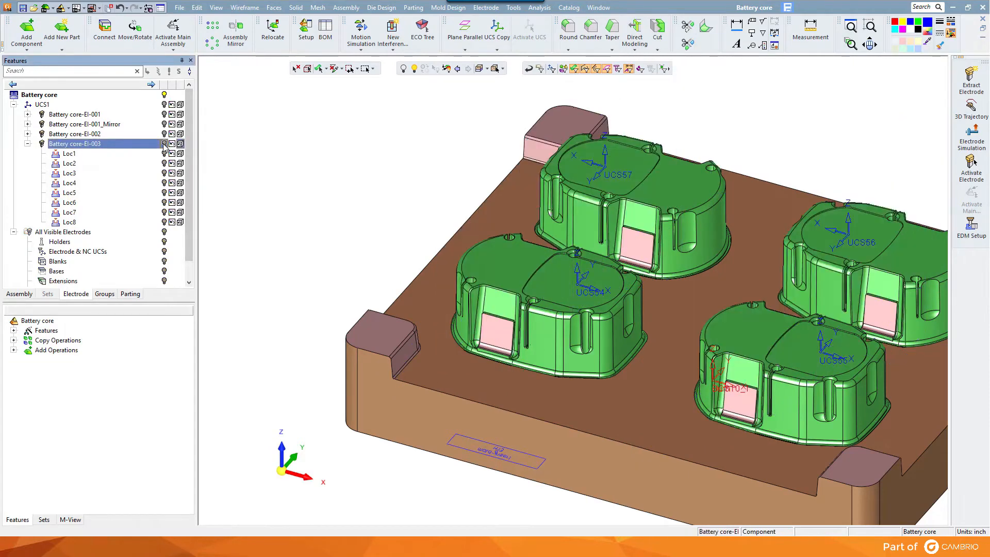
left_click(311, 403)
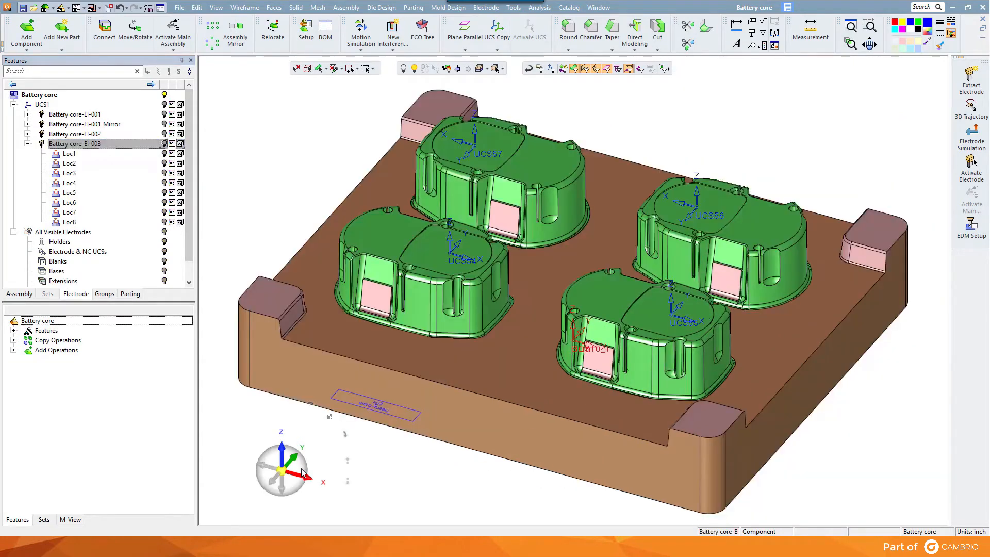
left_click(61, 49)
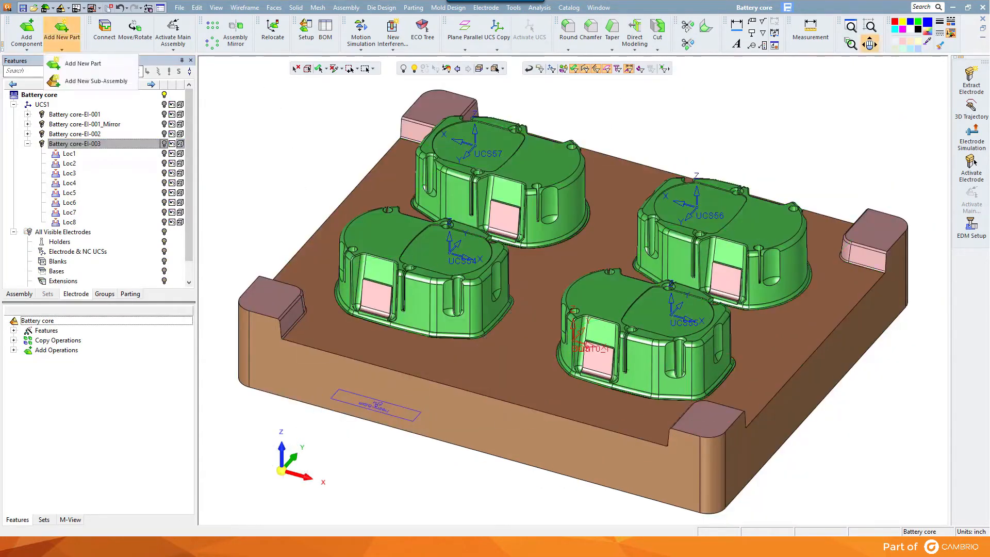
left_click(972, 93)
left_click(398, 312)
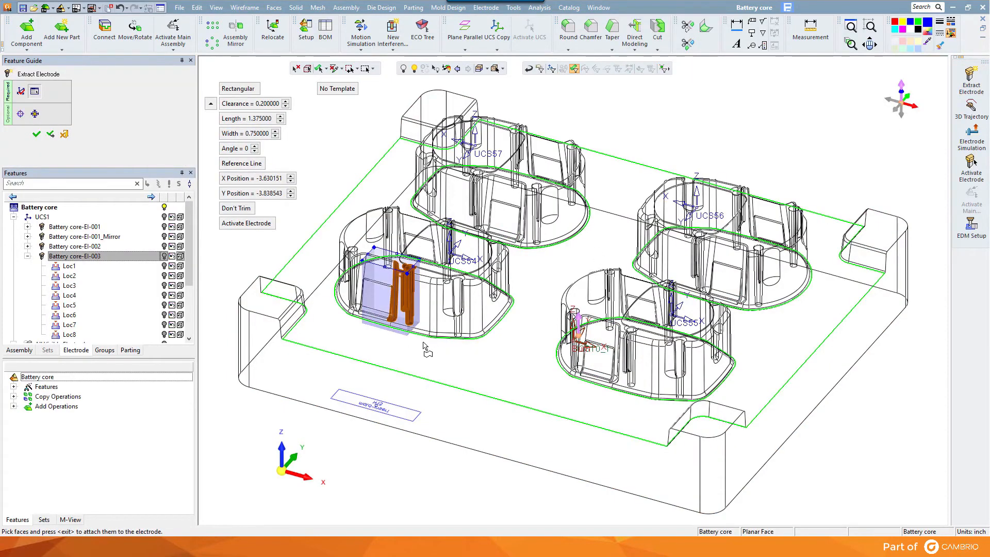
scroll(408, 330, "up", 6)
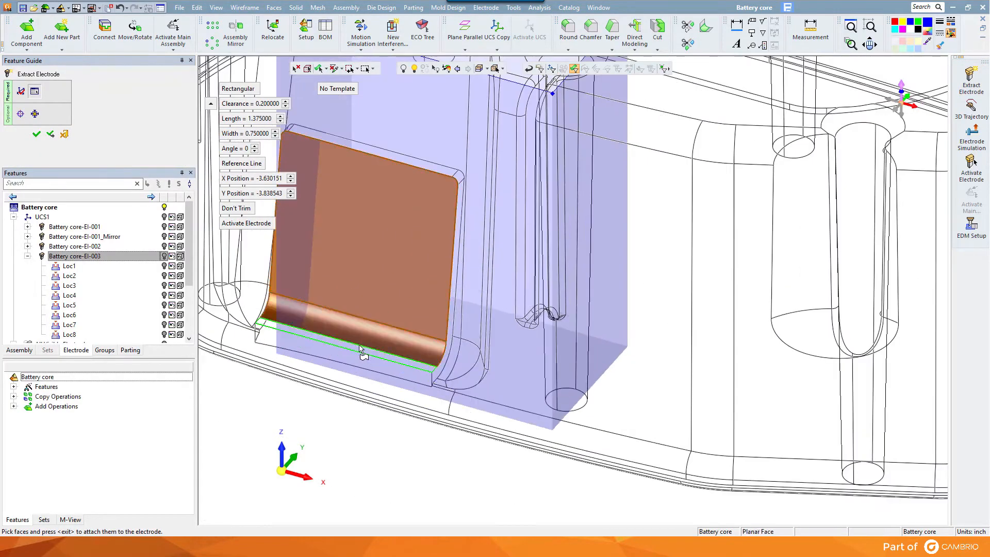
left_click(411, 274)
scroll(418, 271, "down", 4)
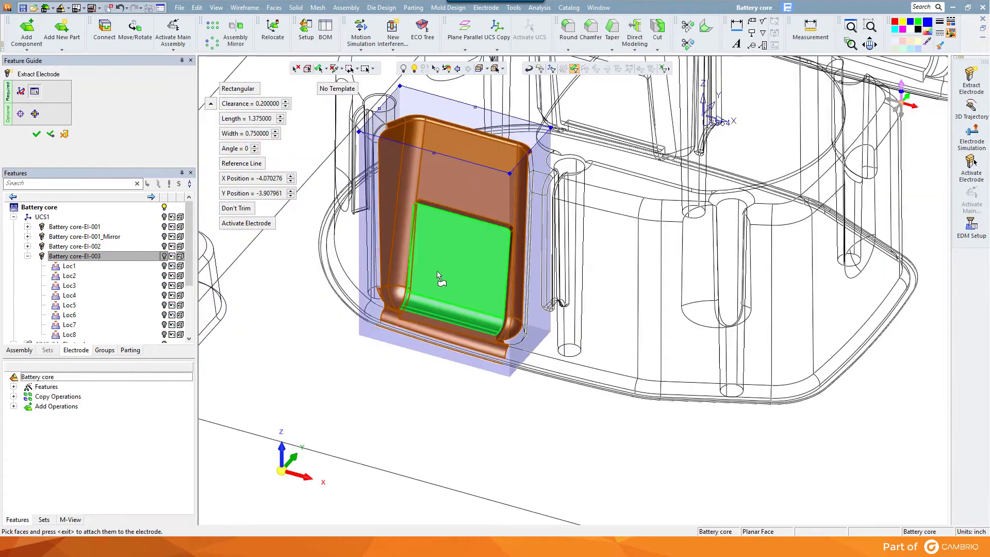
middle_click(369, 357)
left_click(369, 357)
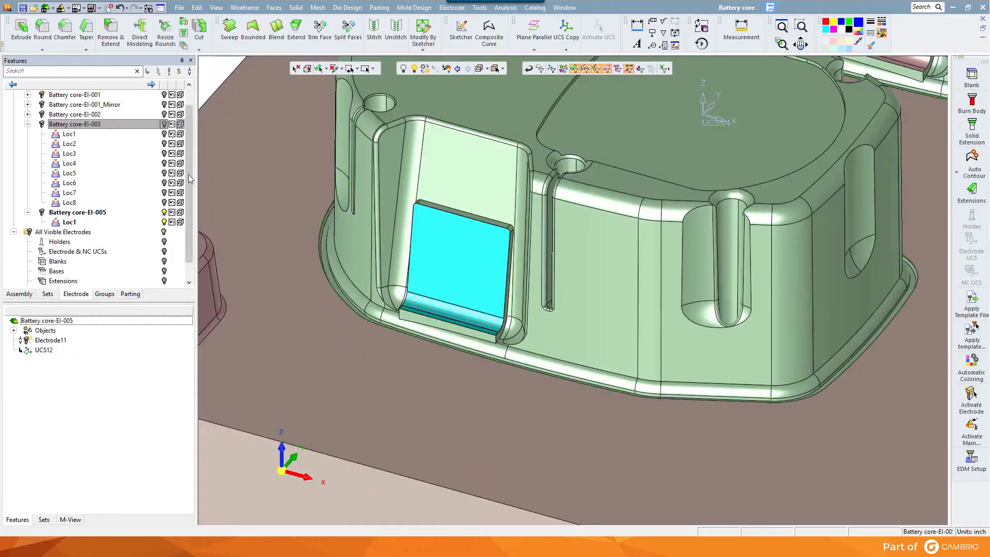
Hide the core, orient the new electrode's burn faces with Z pointing down, and create its blank.
left_click_drag(189, 176, 189, 154)
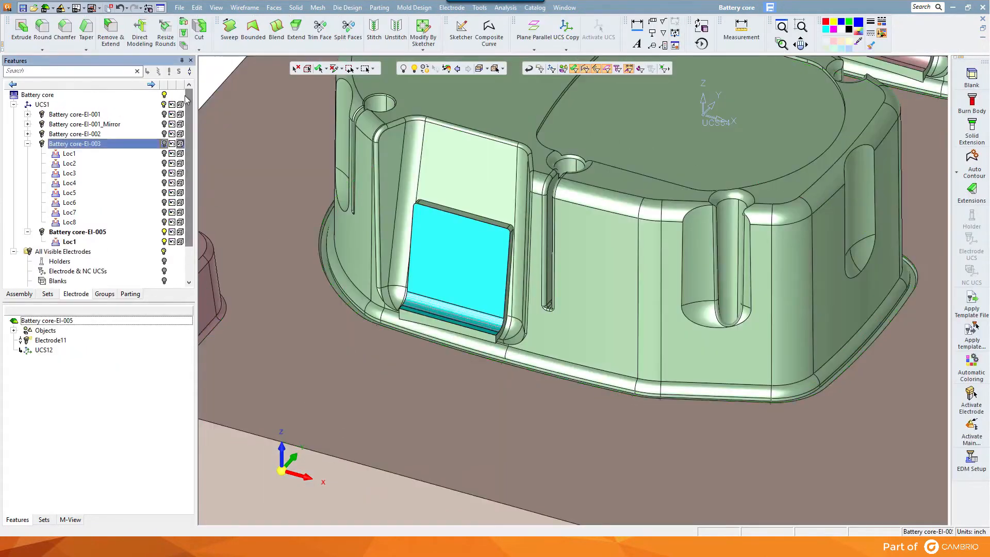
left_click(165, 95)
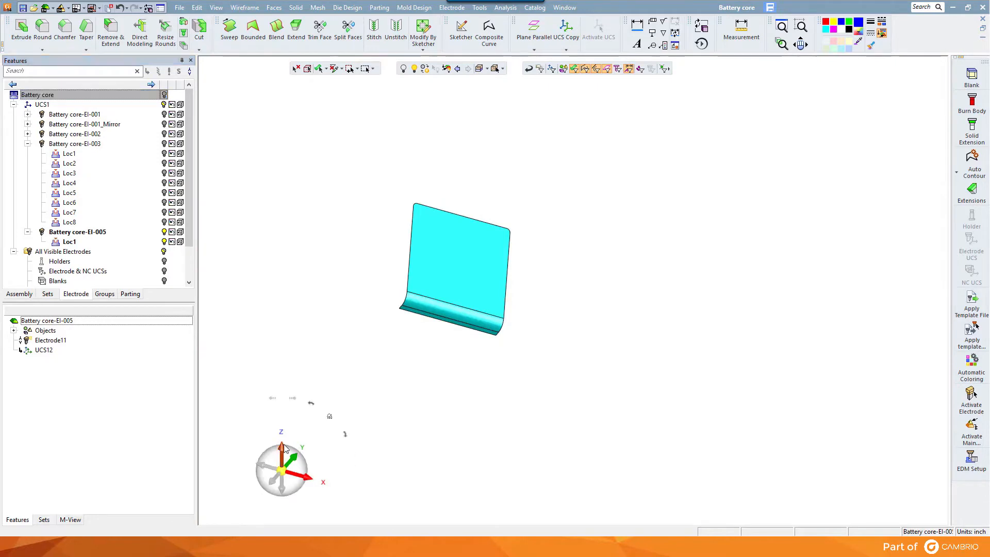
right_click(232, 499)
left_click(218, 504)
left_click(306, 478)
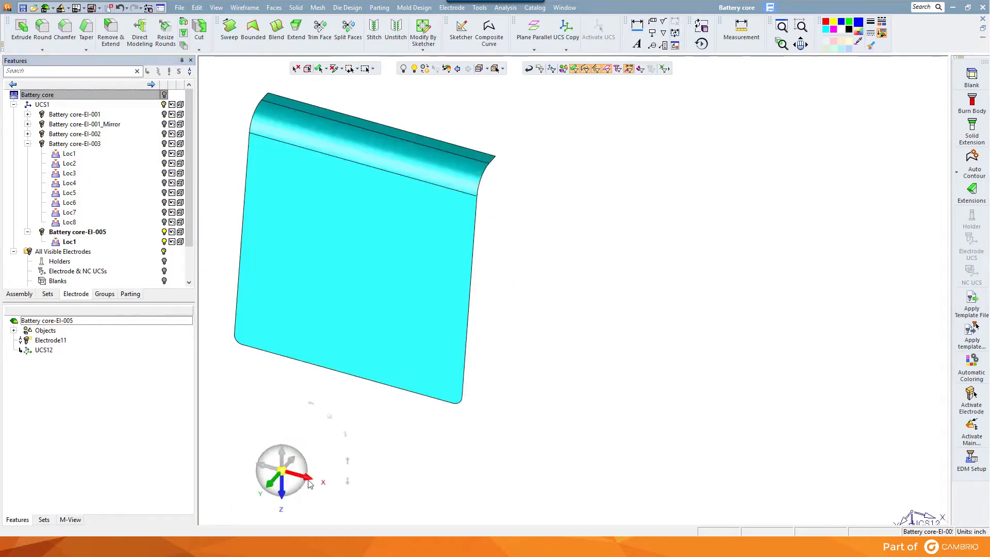
left_click(972, 77)
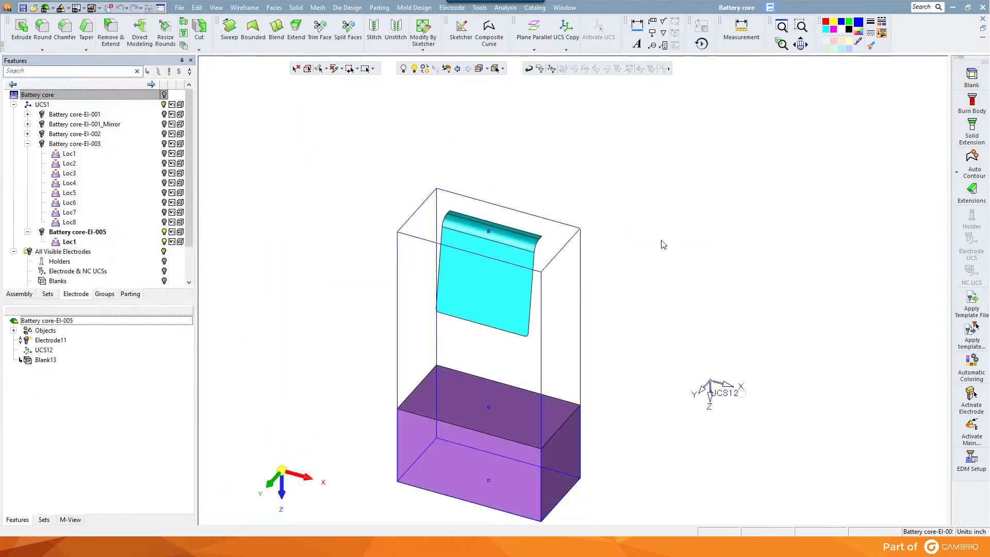
Extrude the electrode's flat and curved burn faces as a new object, one-sided by reference to the top of the blank's base.
left_click(21, 28)
left_click(469, 247)
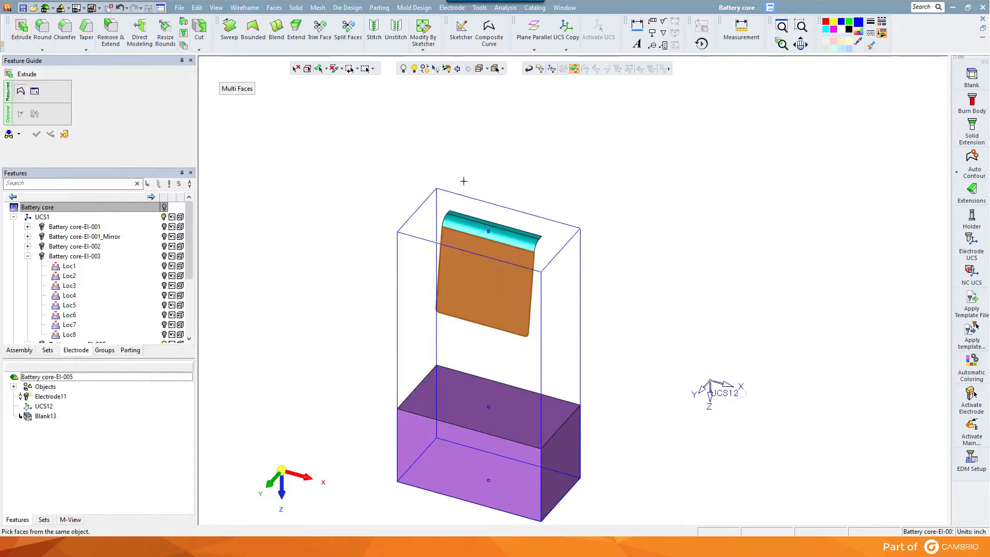
left_click(473, 226)
middle_click(602, 237)
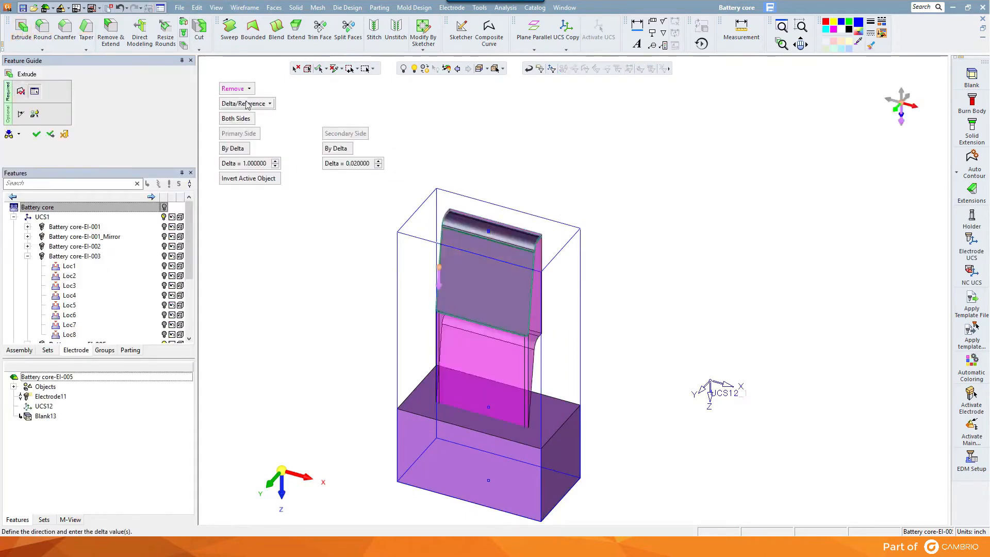
left_click(237, 119)
left_click(239, 133)
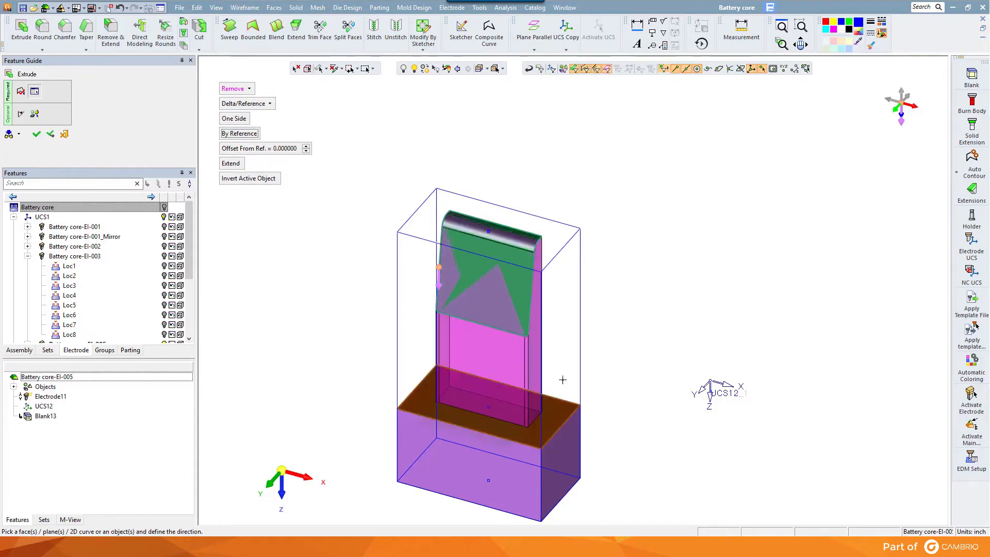
left_click(242, 89)
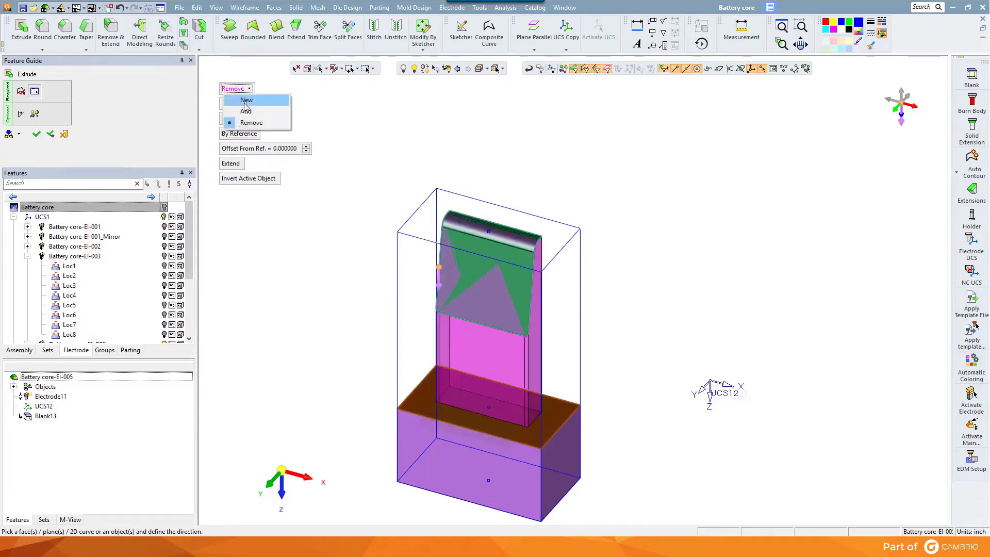
left_click(248, 100)
middle_click(435, 134)
left_click(434, 134)
middle_click_drag(778, 340, 873, 347, "ctrl")
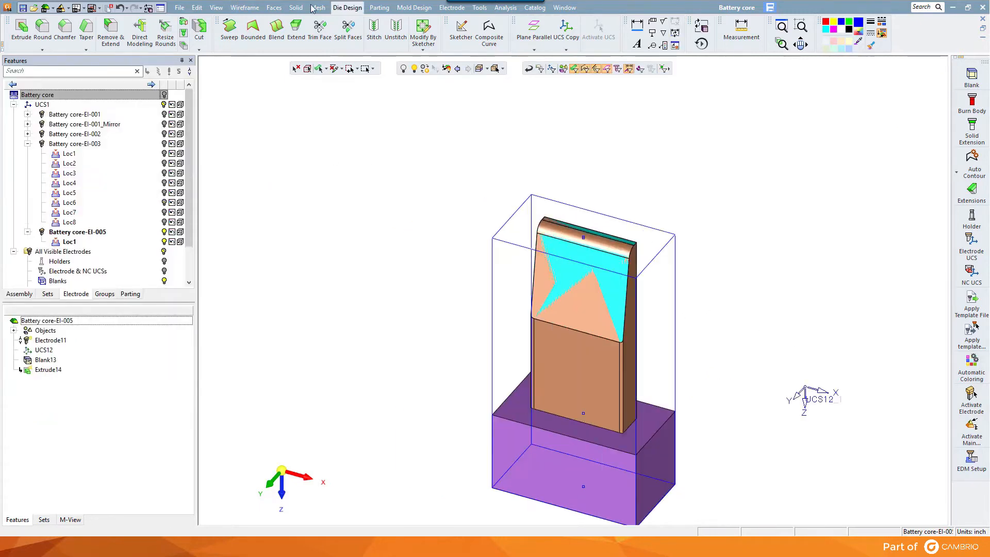
Offset the extruded body's side faces and flat back face by 0.020 with Direct Modeling.
left_click(110, 31)
left_click_drag(717, 309, 547, 323, "ctrl")
left_click(556, 323)
left_click(595, 317)
left_click_drag(748, 232, 645, 309, "ctrl")
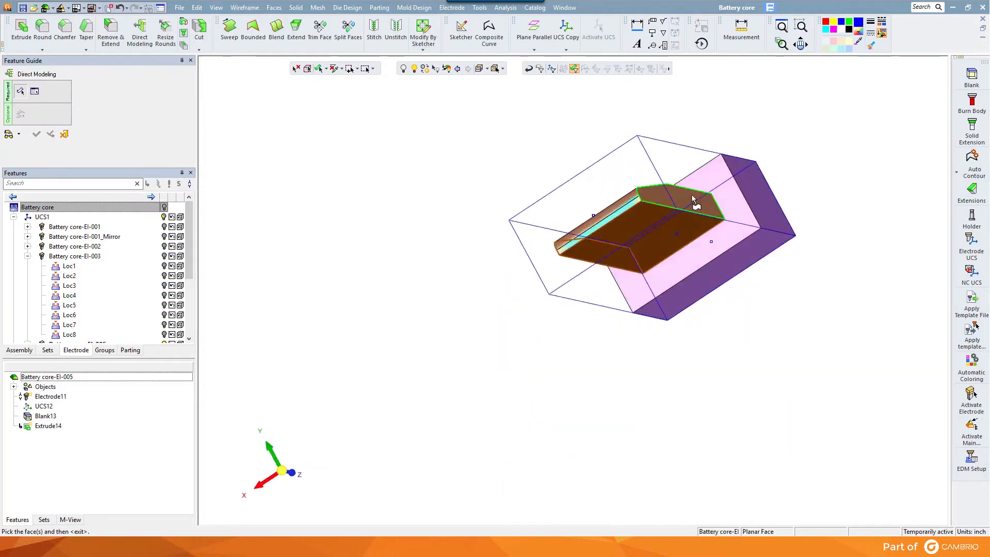
left_click(695, 201)
middle_click(695, 201)
middle_click(603, 331)
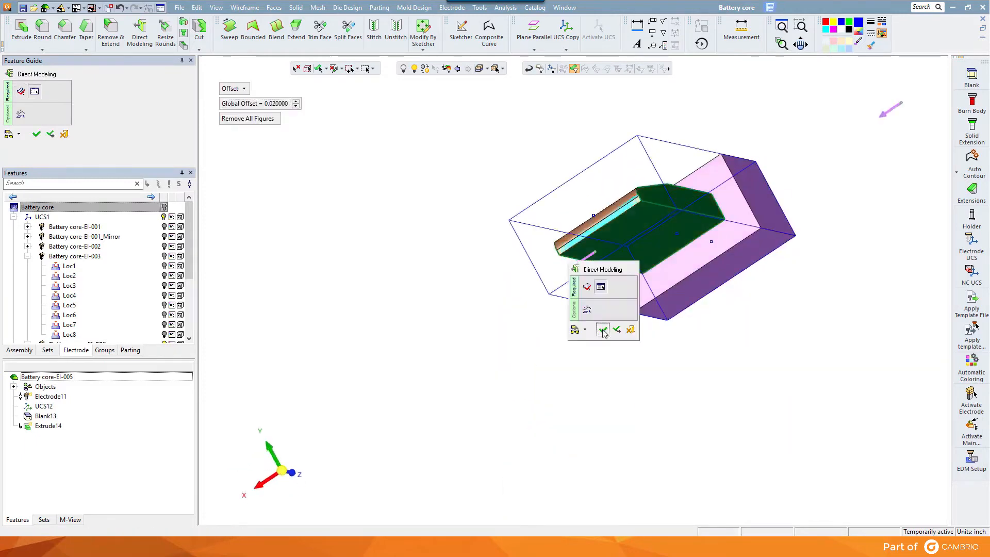
left_click(603, 330)
Copy Mirror the electrode body about its flat back face with merge on.
left_click(197, 8)
left_click(351, 136)
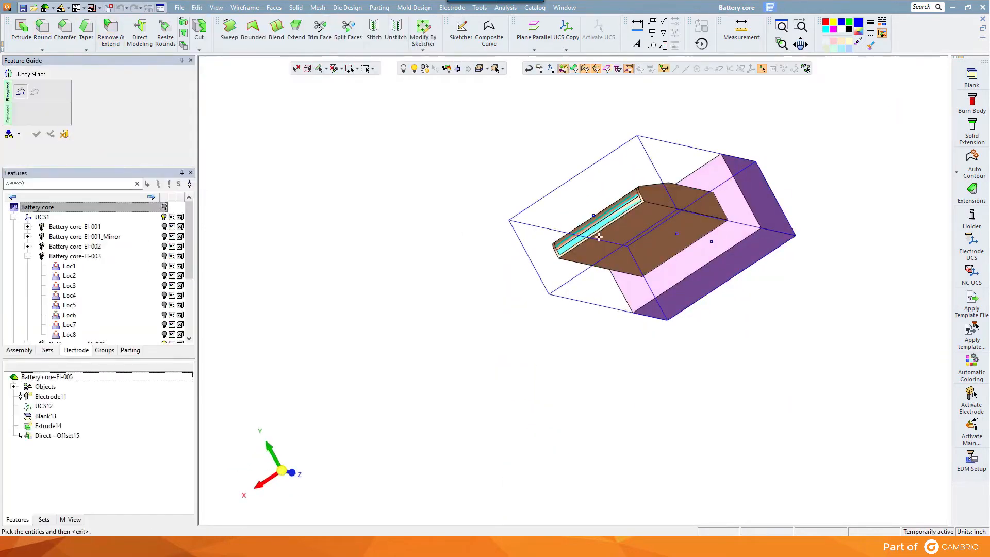
left_click(679, 237)
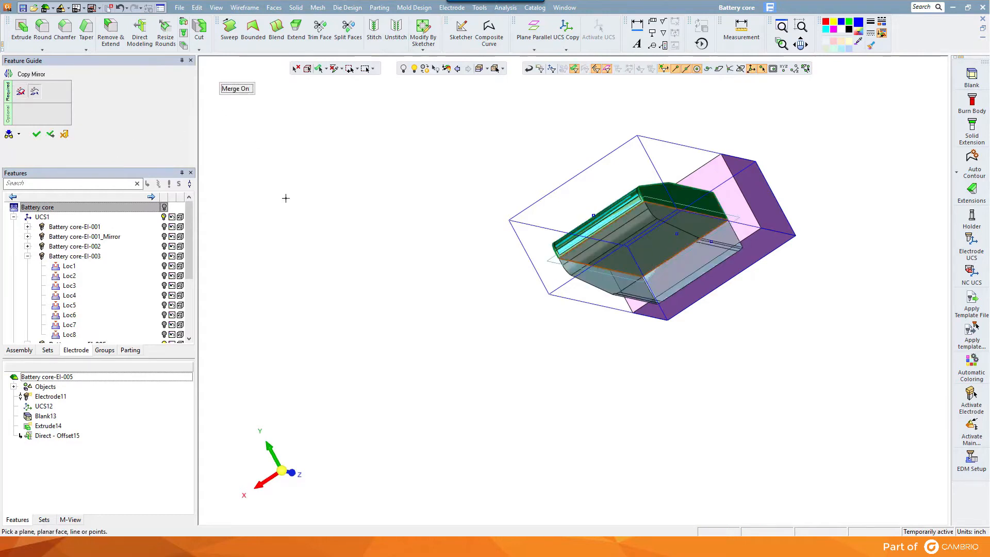
middle_click(381, 252)
left_click(384, 251)
Re-fit the blank to the mirrored electrode body and orient the model with Z pointing down.
right_click(42, 360)
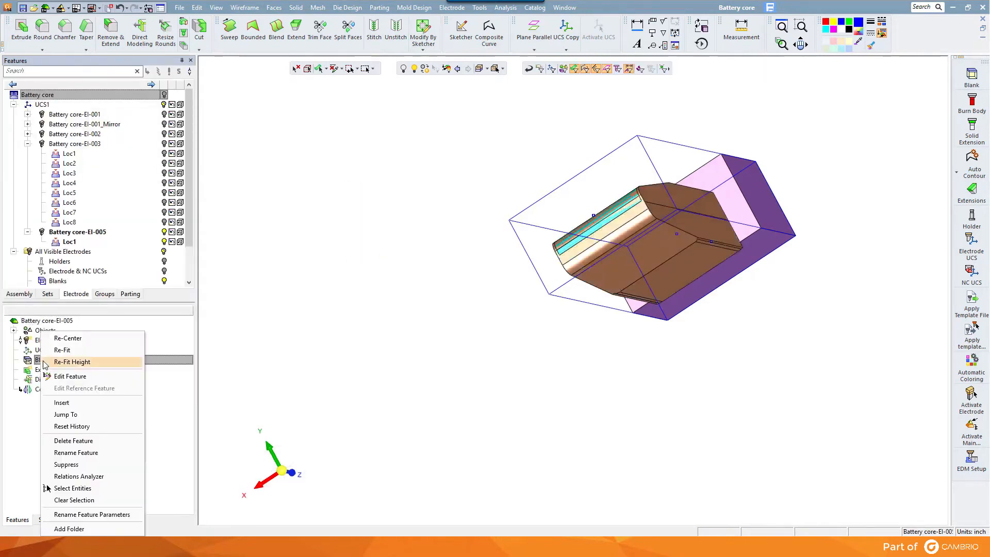
left_click(67, 352)
right_click(363, 258)
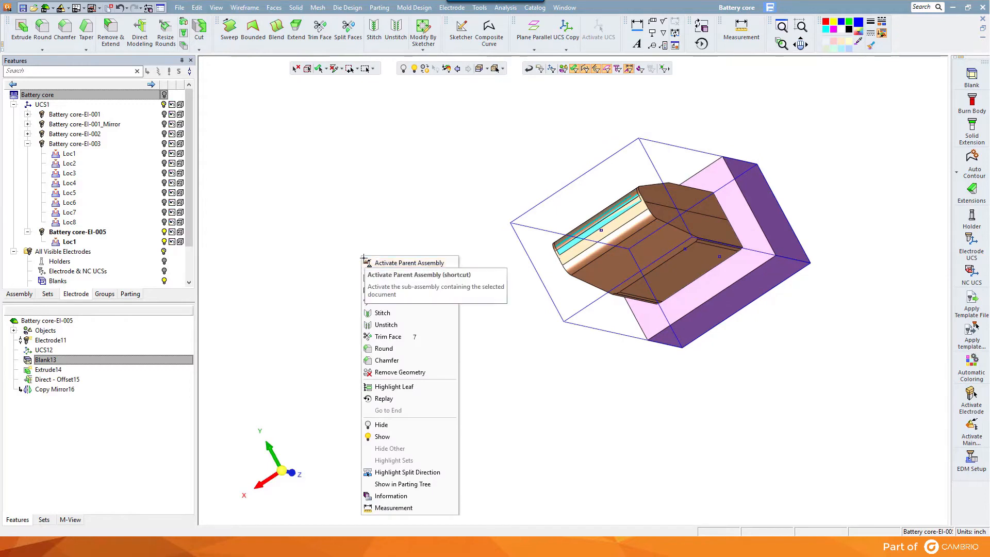
left_click(285, 467)
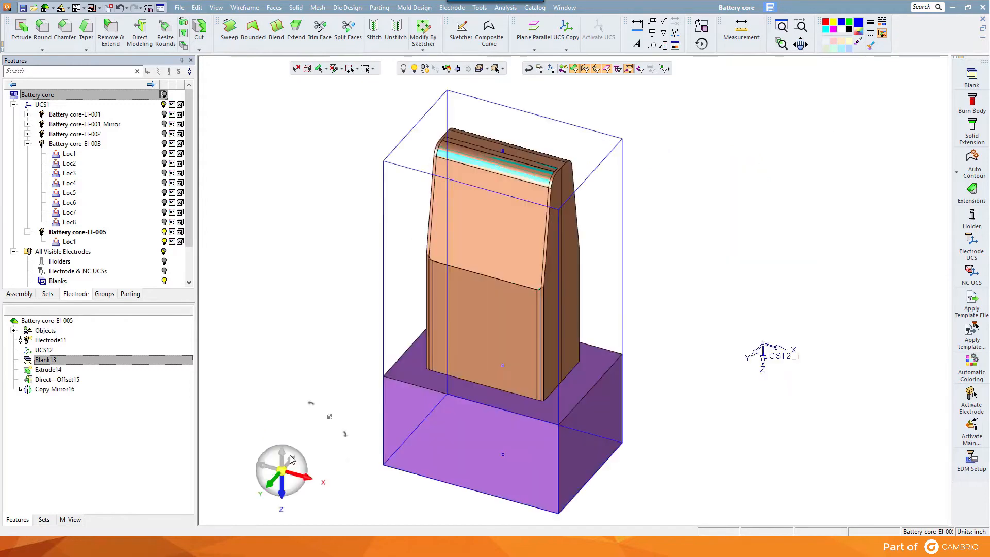
Add the ER-009226 flat 2.000 holder from the Erowa mm catalog beneath the blank and create the electrode UCS.
left_click(980, 216)
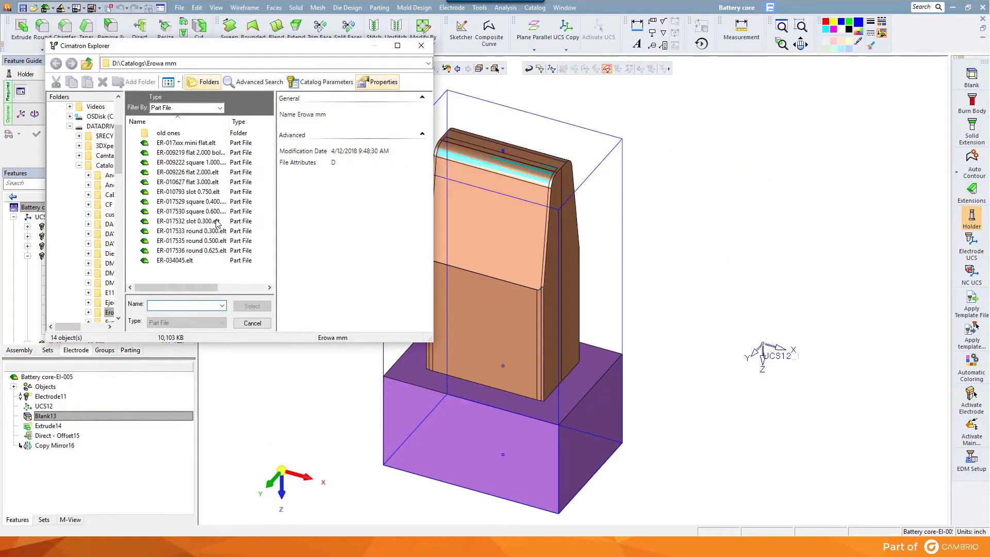
double_click(206, 174)
middle_click(676, 244)
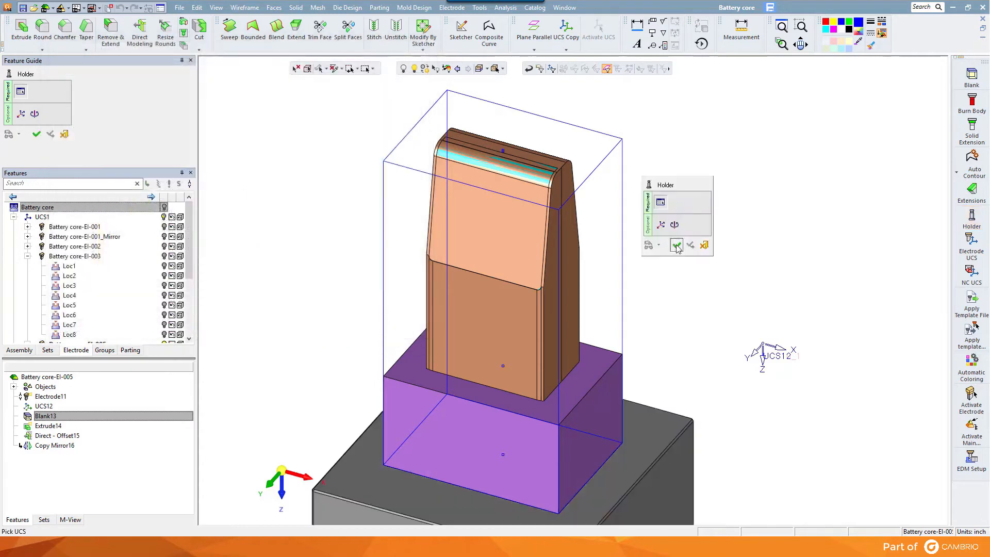
left_click(676, 245)
left_click(980, 248)
left_click(374, 278)
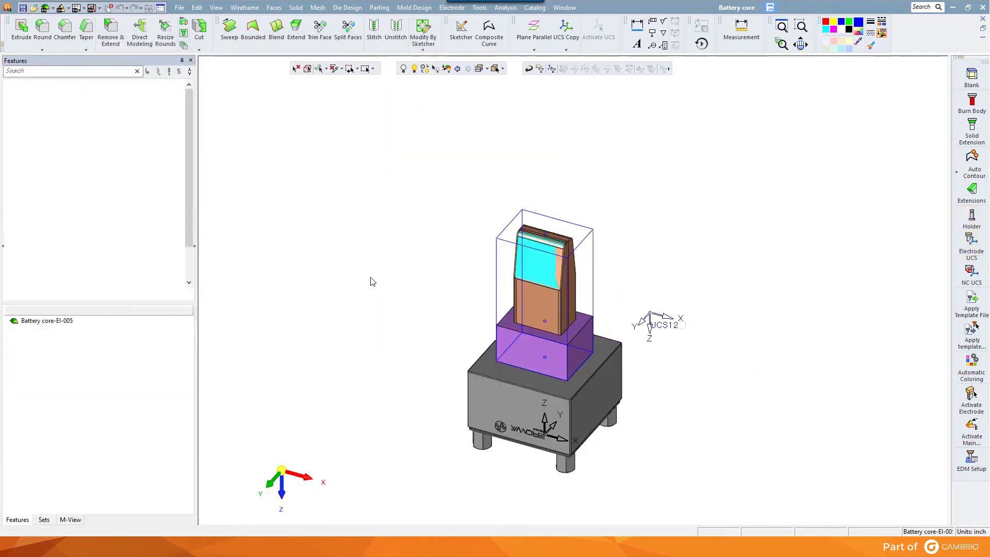
Activate the parent assembly, show the Battery core, and hide all electrodes under UCS1.
right_click(304, 235)
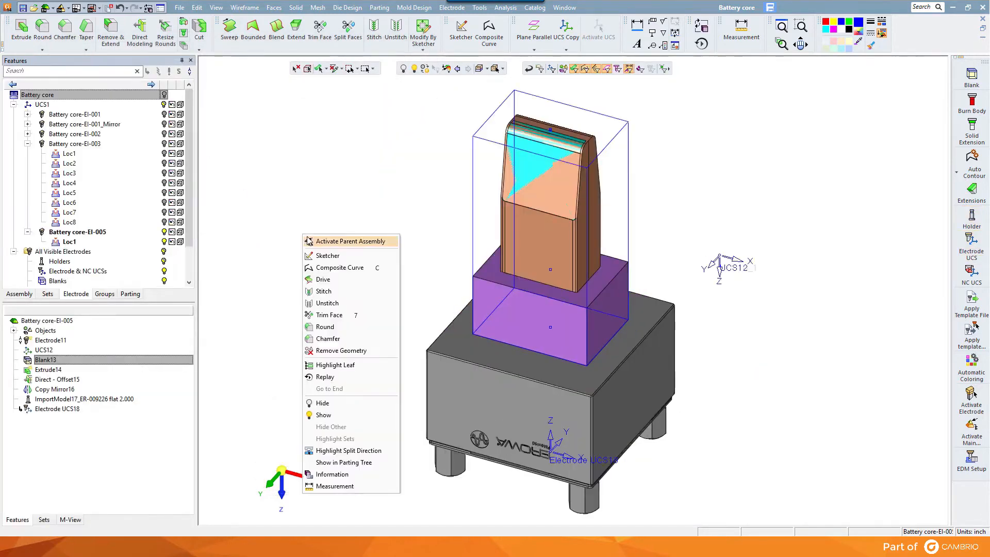
left_click(336, 241)
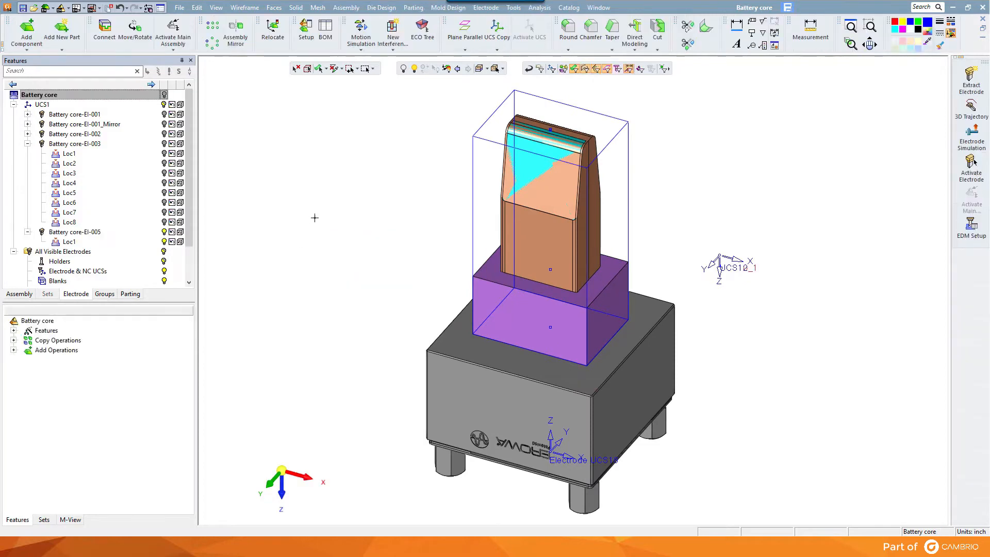
left_click(164, 95)
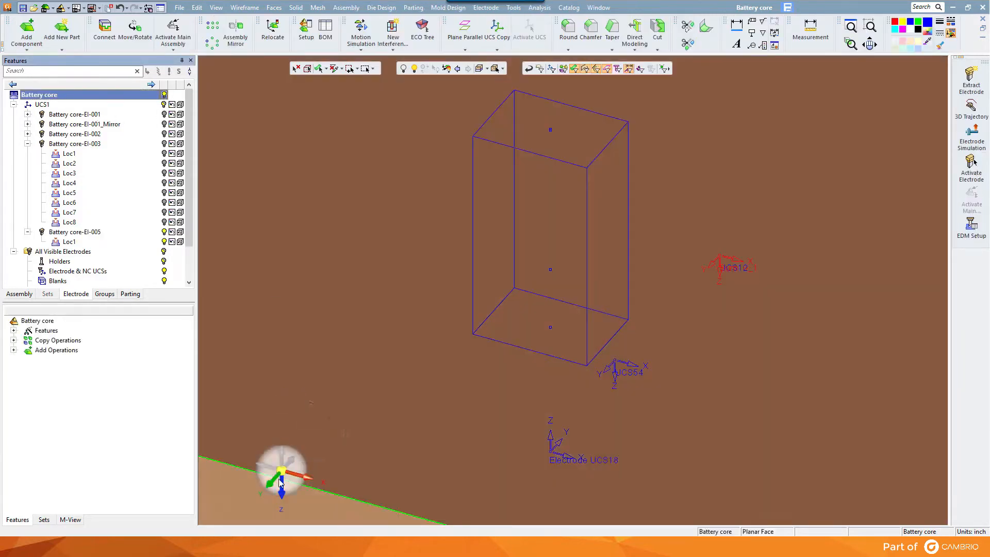
mouse_move(225, 510)
left_click(297, 474)
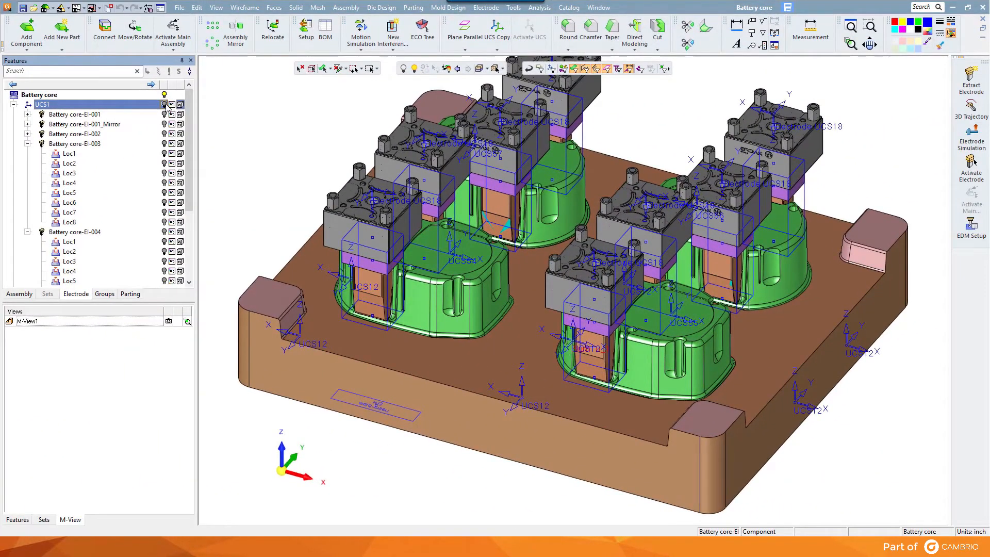
left_click(165, 104)
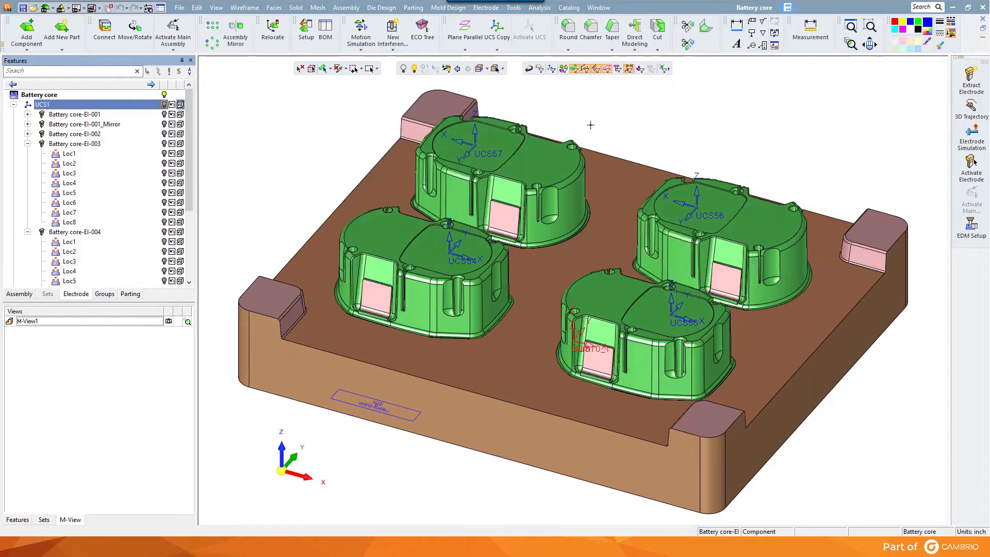
Extract and activate a new electrode from the narrow flat face at the foot of the inset pocket on the UCS54 core.
left_click(970, 81)
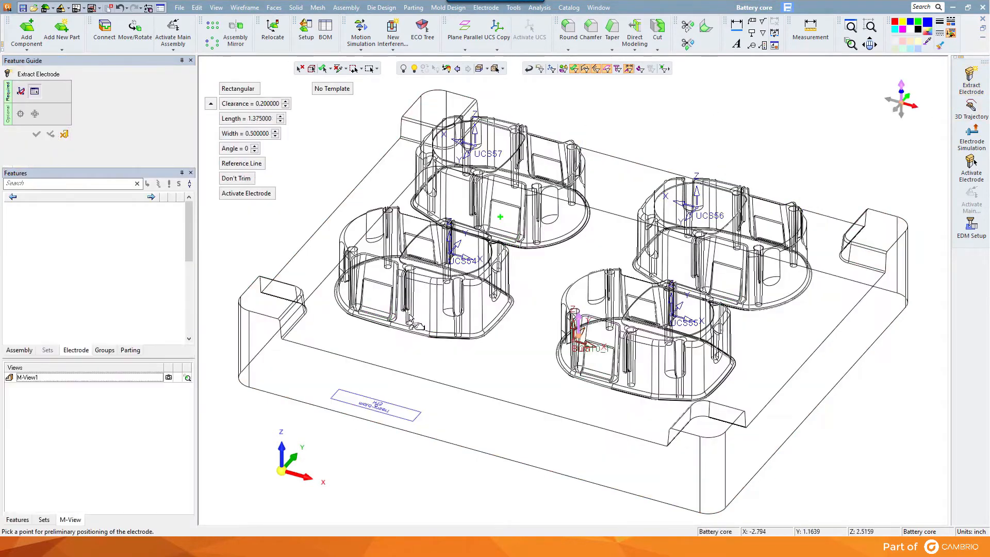
left_click(388, 330)
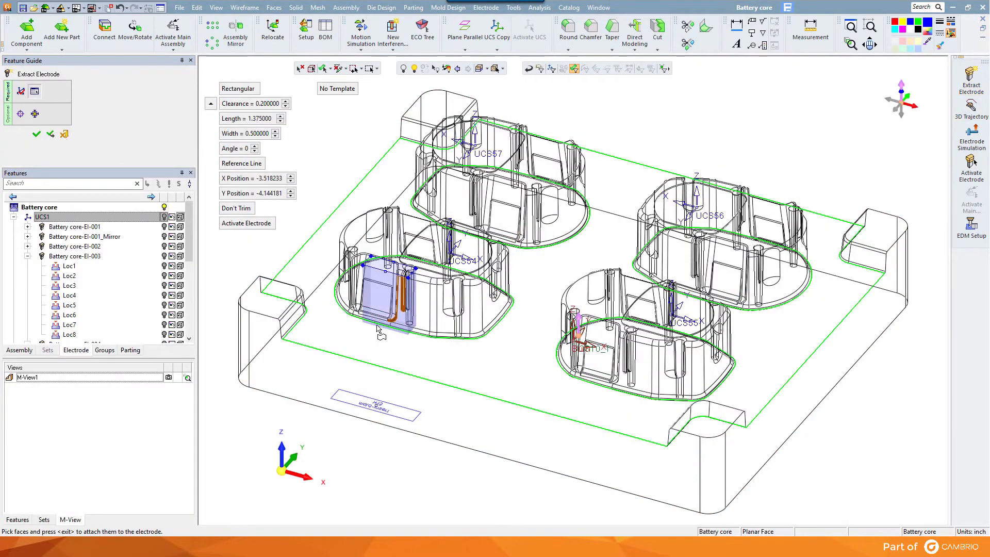
left_click(379, 330)
scroll(382, 330, "up", 5)
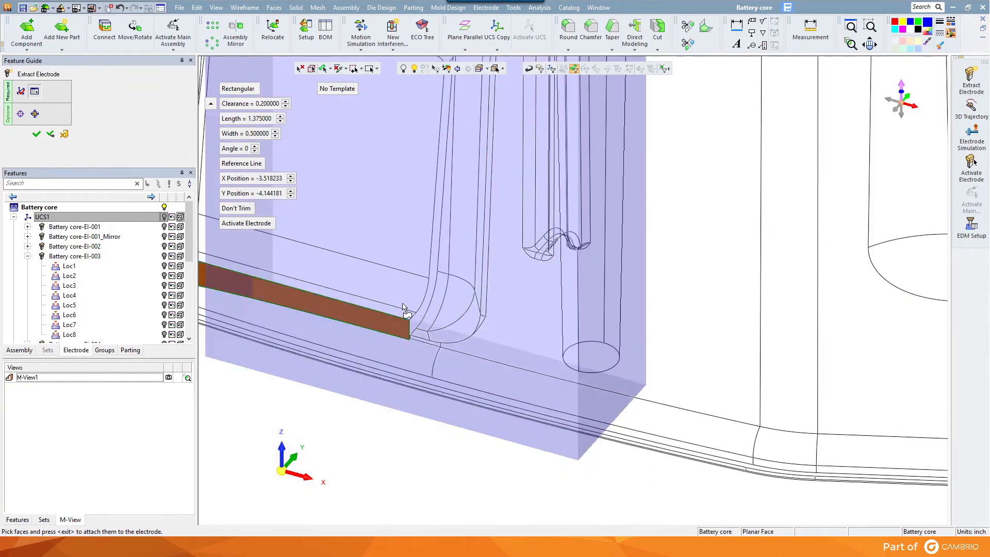
left_click(385, 323)
left_click(423, 261)
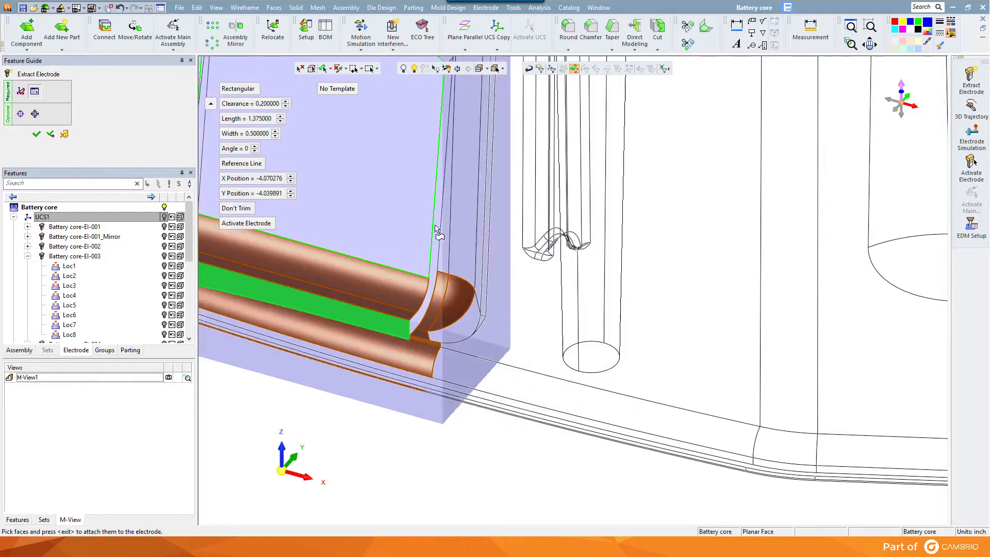
left_click(437, 224)
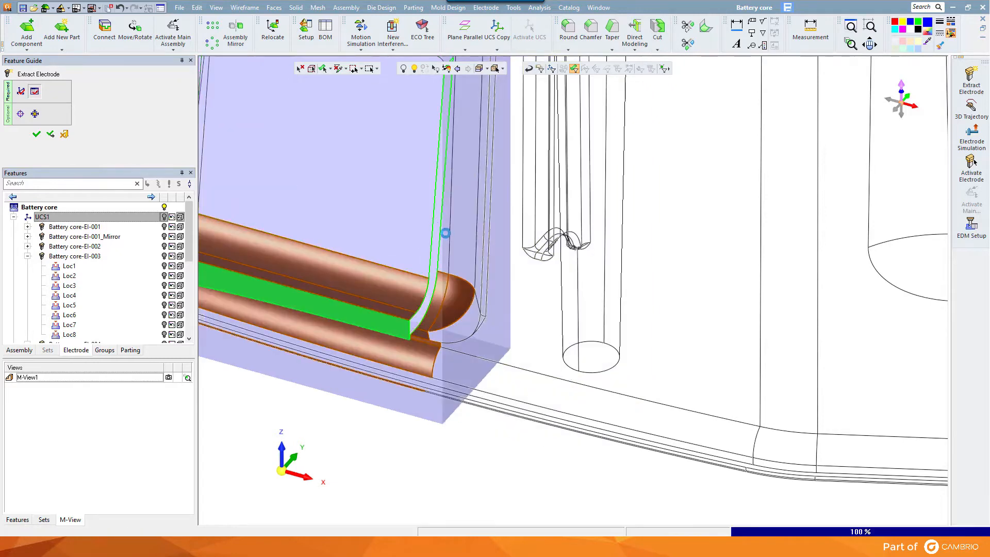
scroll(588, 259, "down", 5)
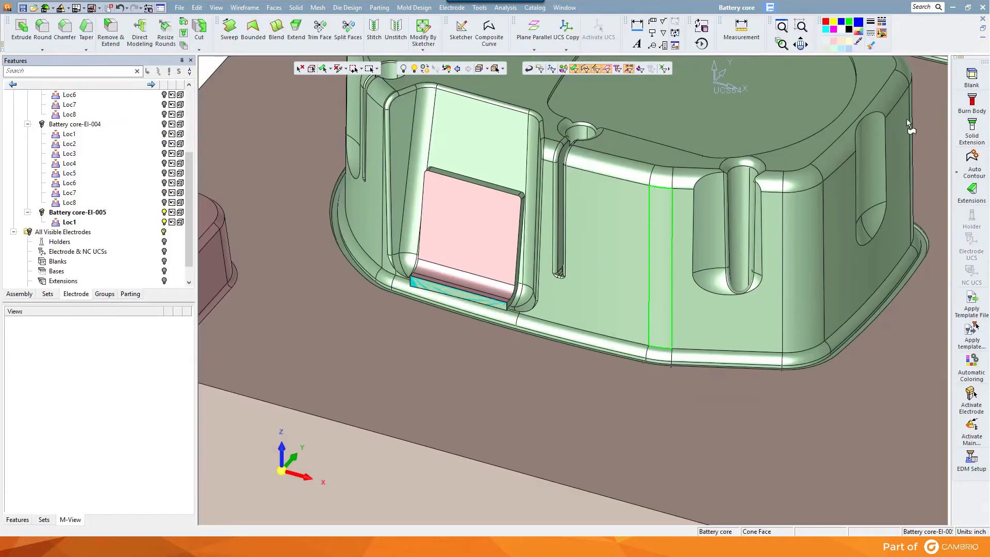
Create the blank and the burn body for the narrow-face electrode.
left_click(972, 78)
left_click(701, 258)
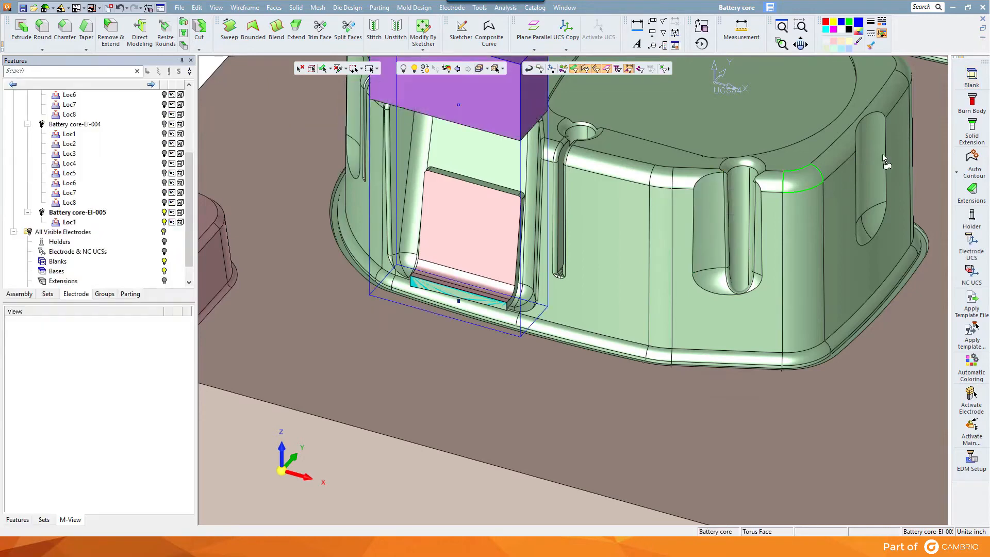
left_click(971, 101)
left_click(690, 212)
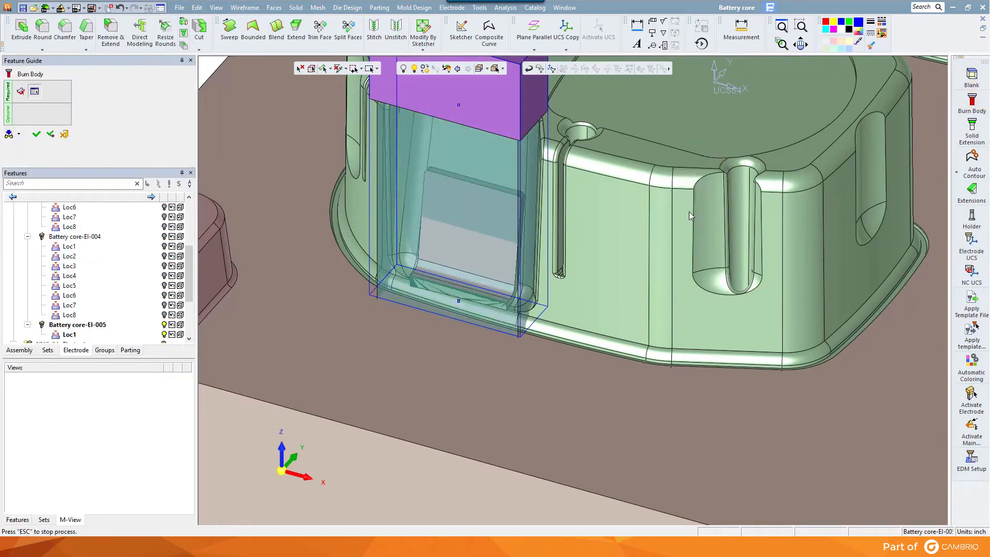
Hide the Battery core and orient the new electrode with Z pointing down.
left_click_drag(190, 178, 190, 111)
left_click(164, 96)
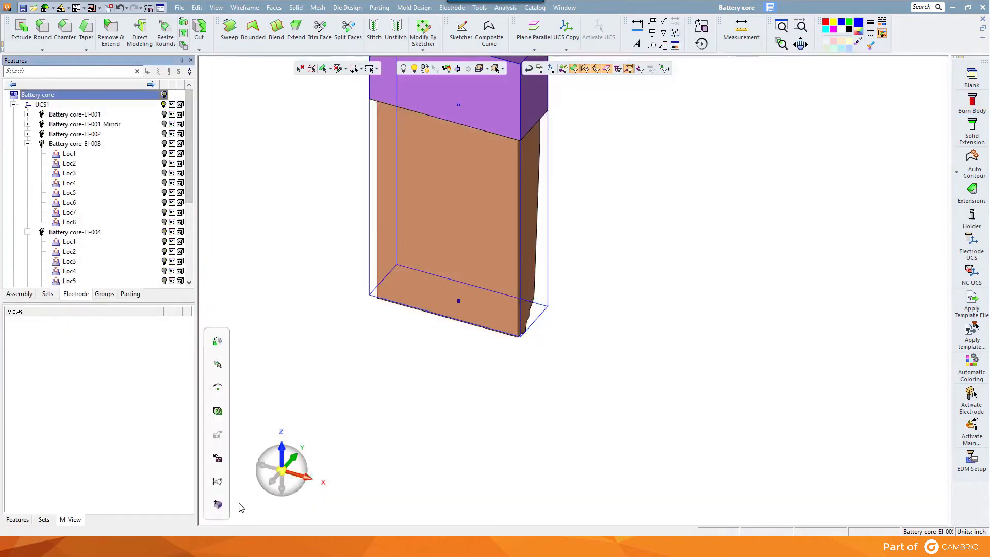
left_click(218, 504)
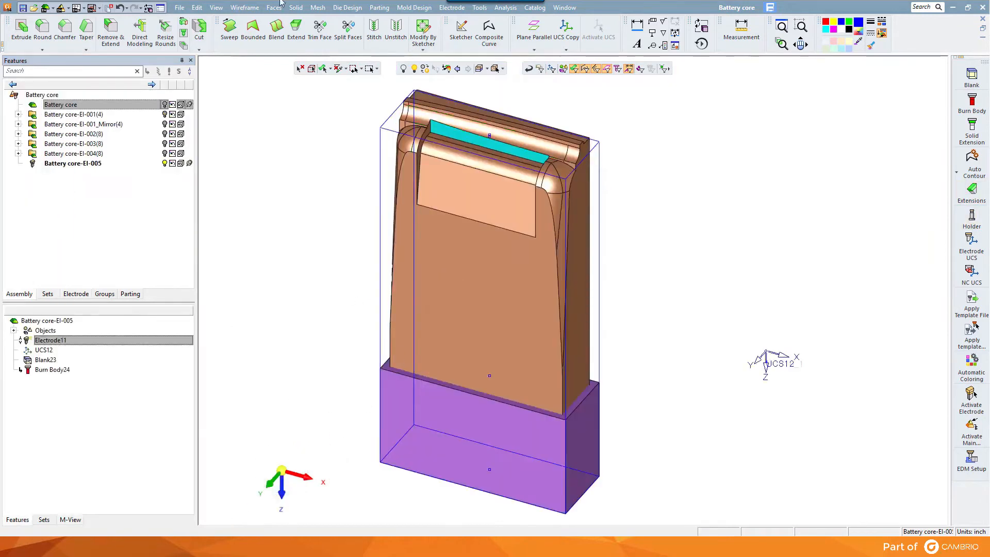
Remove the material beneath the flat and curved inset faces and thin back rim with a one-sided 4-inch Extrude.
left_click(22, 28)
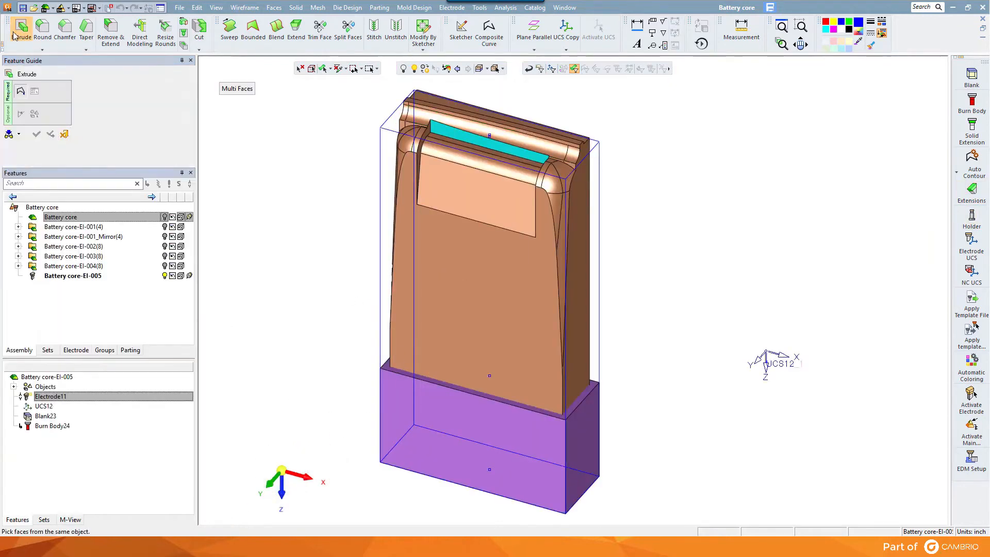
scroll(454, 145, "up", 4)
left_click(639, 129)
middle_click(632, 121)
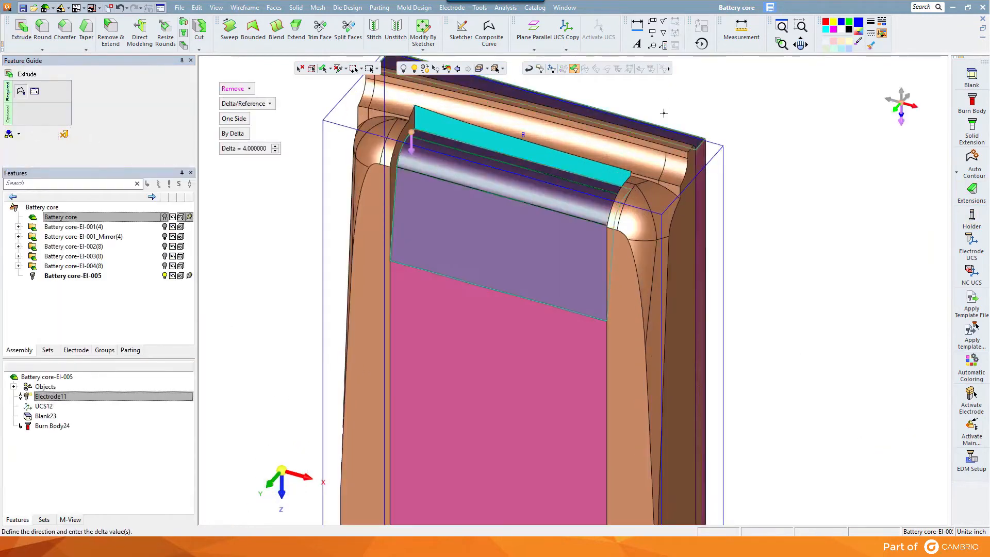
middle_click(550, 136)
left_click(546, 130)
left_click(548, 132)
middle_click(550, 132)
left_click(563, 133)
Remove the material beneath the rounded corner faces on both sides of the burn body with a second Extrude.
left_click(625, 201)
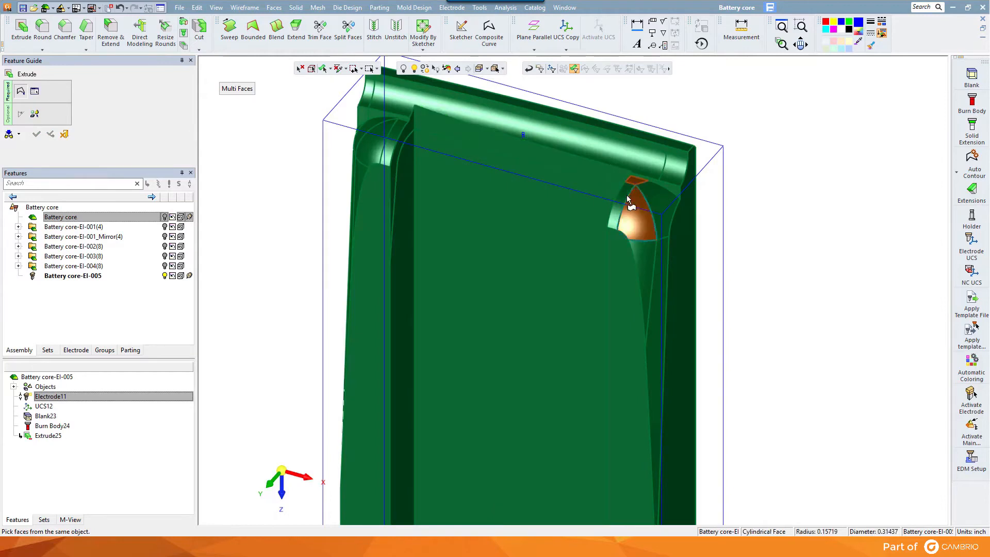
left_click(651, 258)
left_click(385, 130)
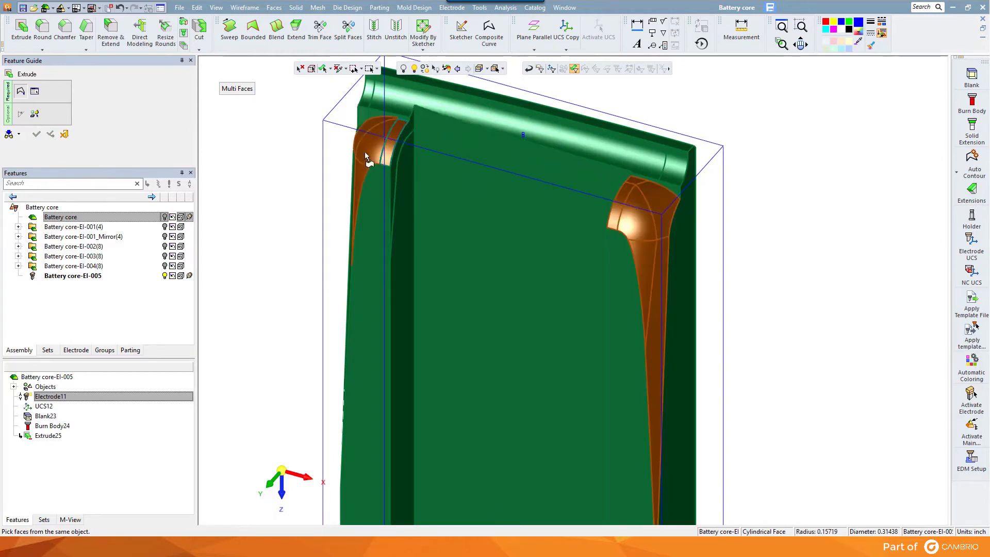
left_click(362, 164)
scroll(410, 119, "up", 6)
middle_click(390, 136)
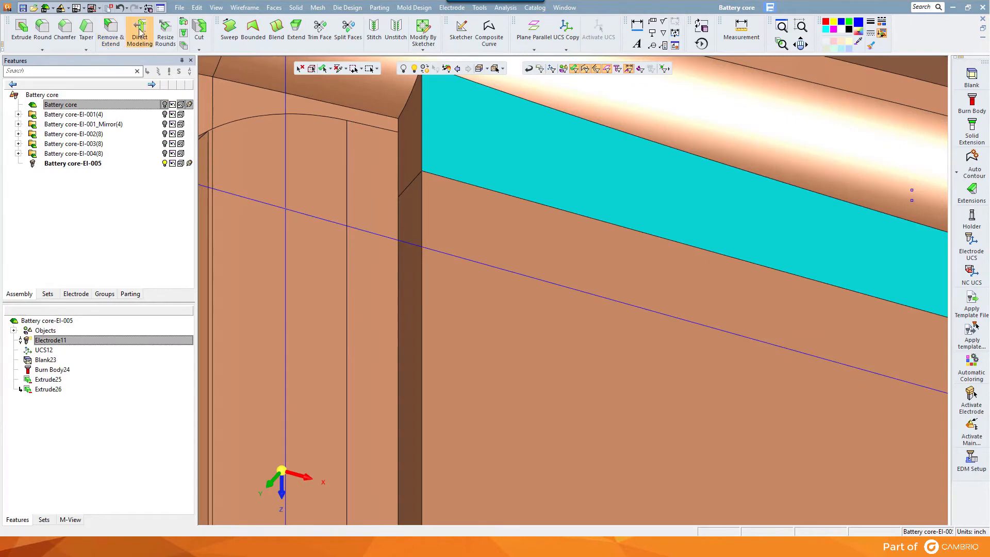
Clean up the leftover side faces beside the burn body's corner with Remove & Extend.
left_click(110, 28)
scroll(362, 115, "down", 4)
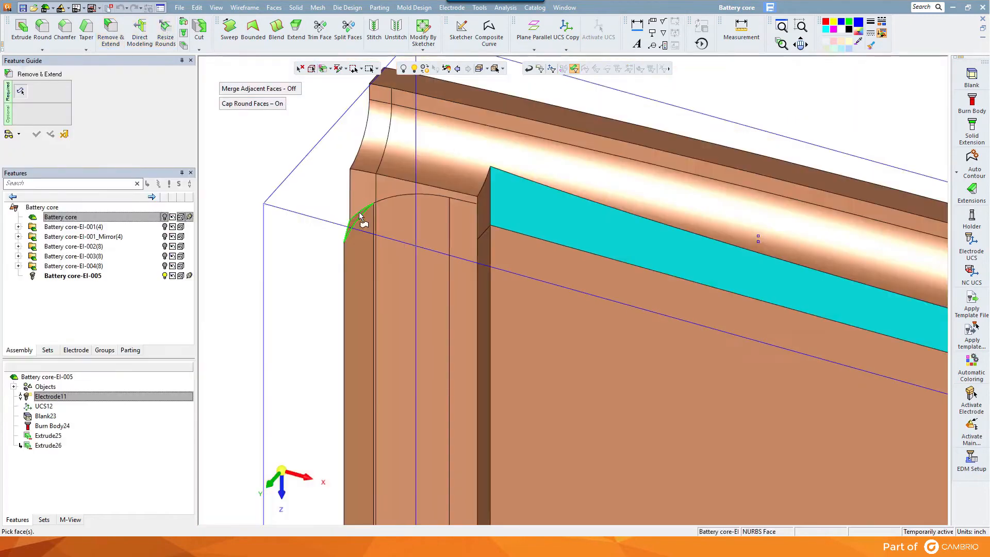
left_click(381, 222)
left_click(491, 228)
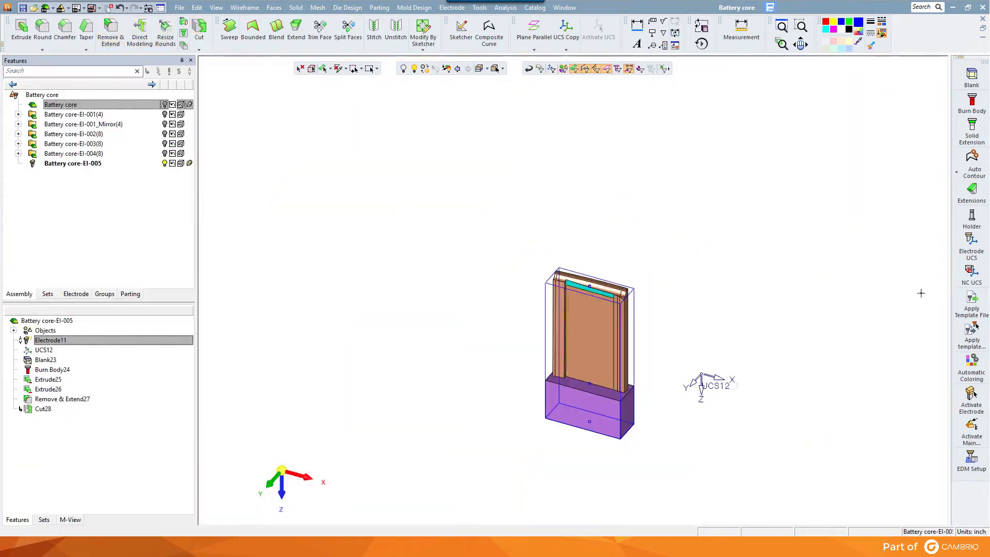
Add the Erowa holder ER-017532 slot 0.300 to the electrode and create an electrode UCS at the holder's active UCS origin.
left_click(972, 220)
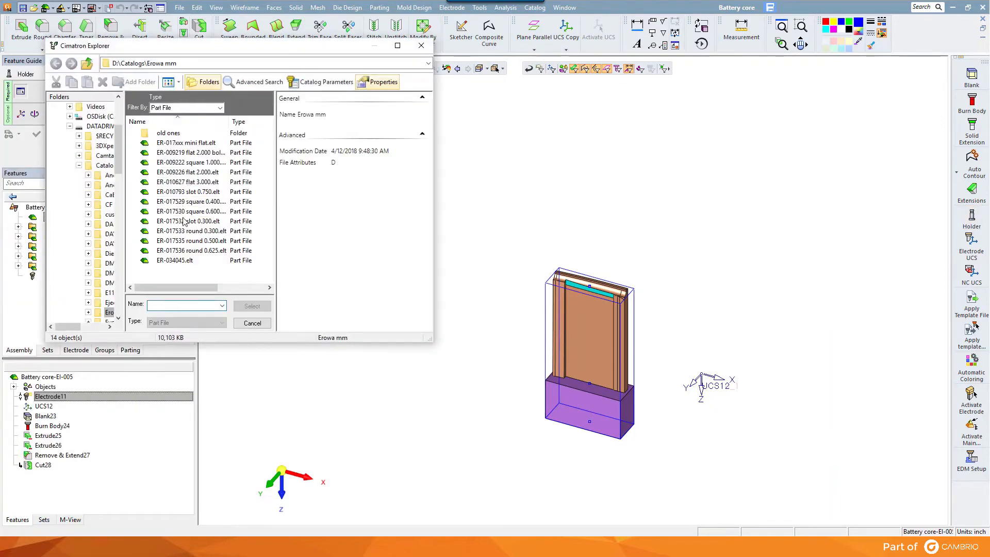
double_click(183, 221)
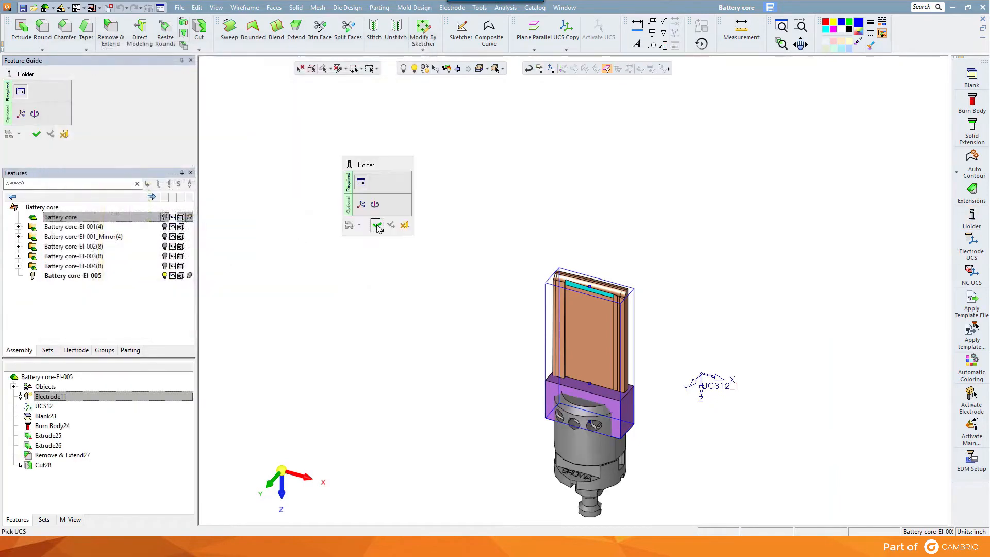
left_click(377, 226)
left_click(971, 243)
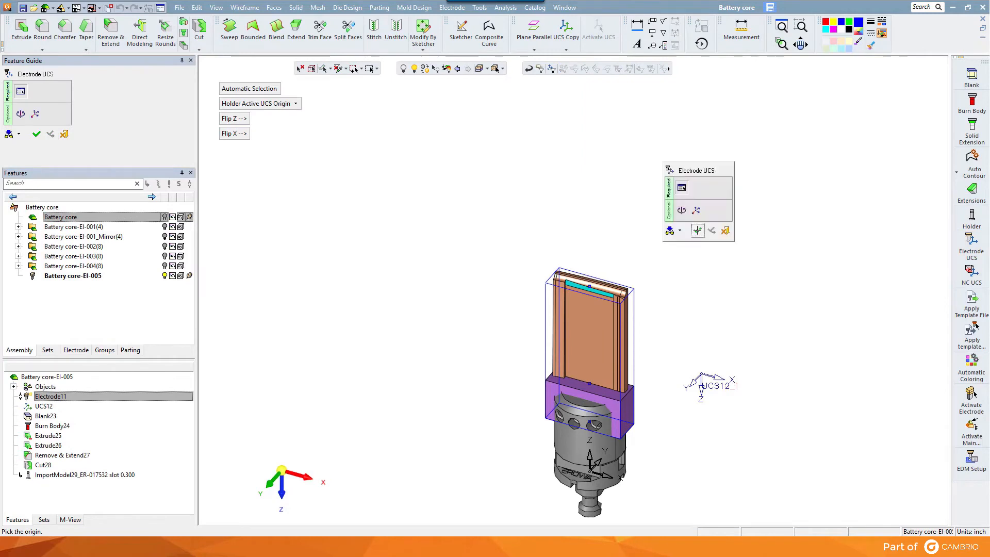
left_click(621, 477)
Activate the parent assembly and show the Battery core together with the finished electrode.
right_click(258, 142)
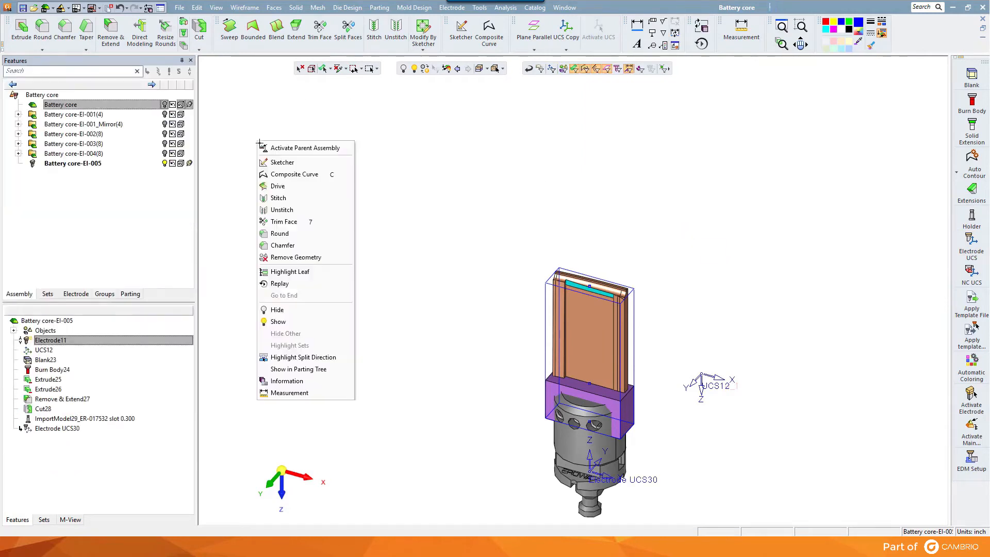
left_click(293, 149)
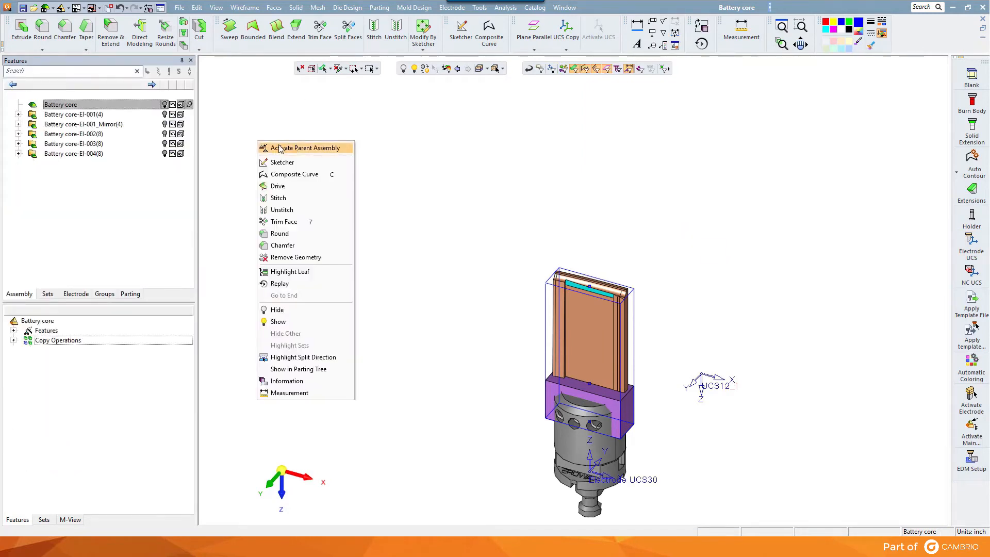
left_click(169, 103)
left_click(165, 105)
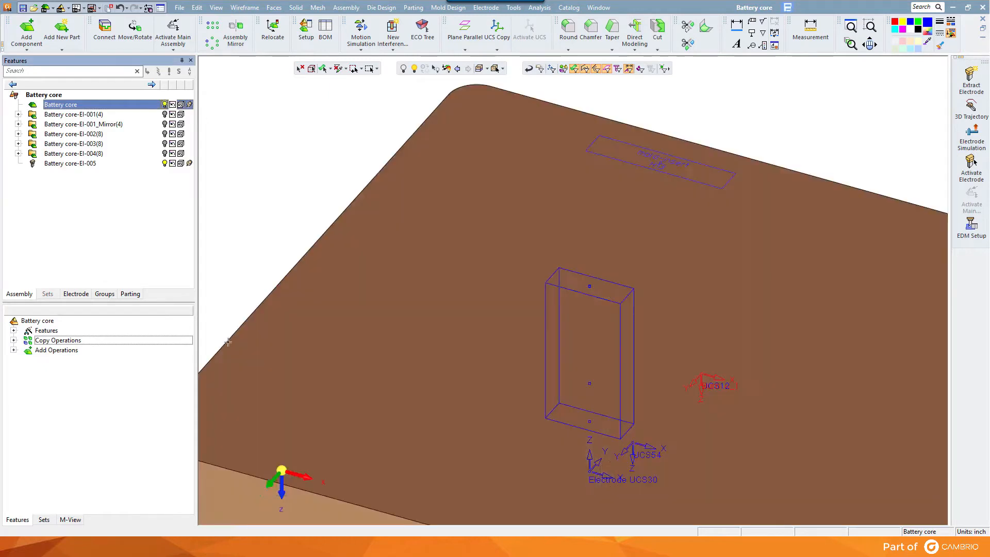
mouse_move(281, 471)
left_click(217, 505)
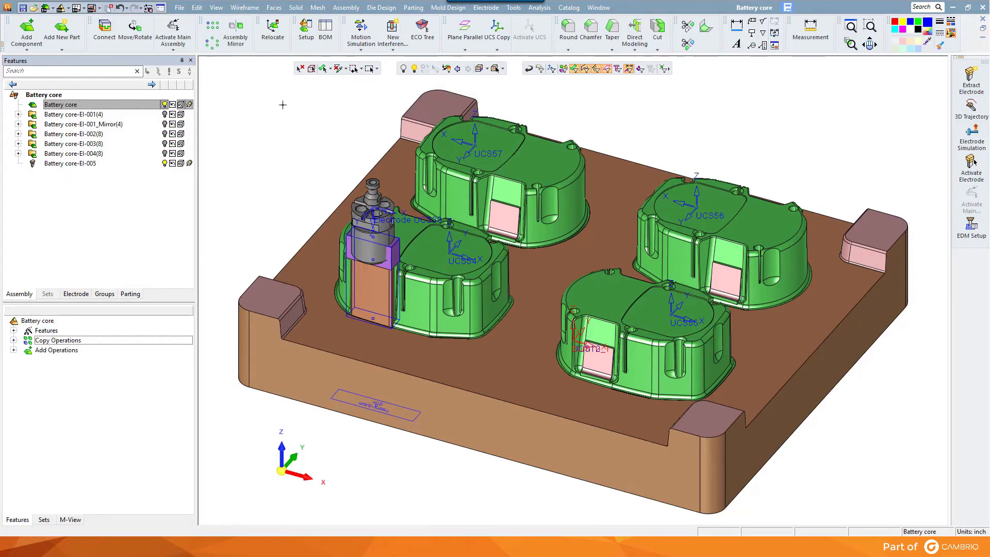
List the electrodes by UCS and hide all electrodes grouped under UCS1.
left_click(77, 294)
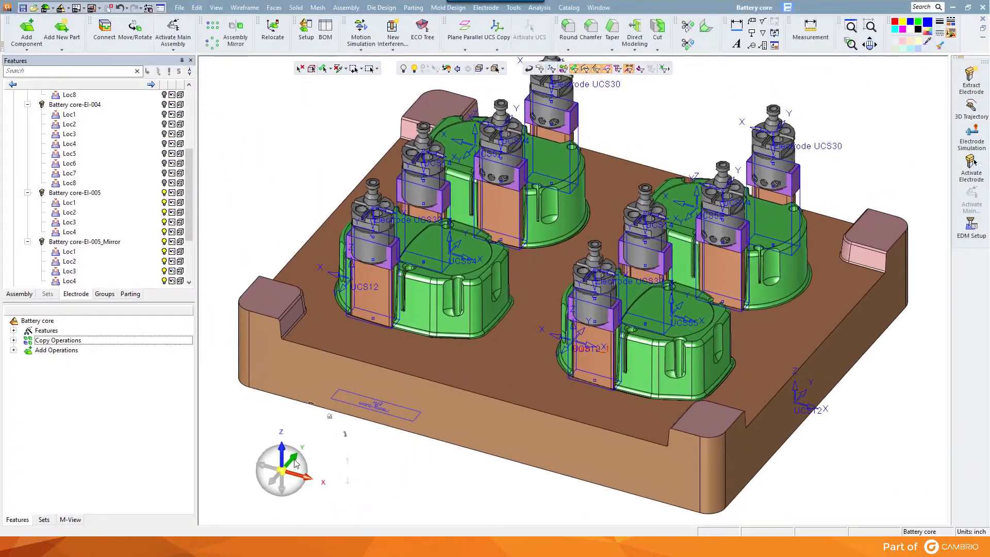
left_click(301, 468)
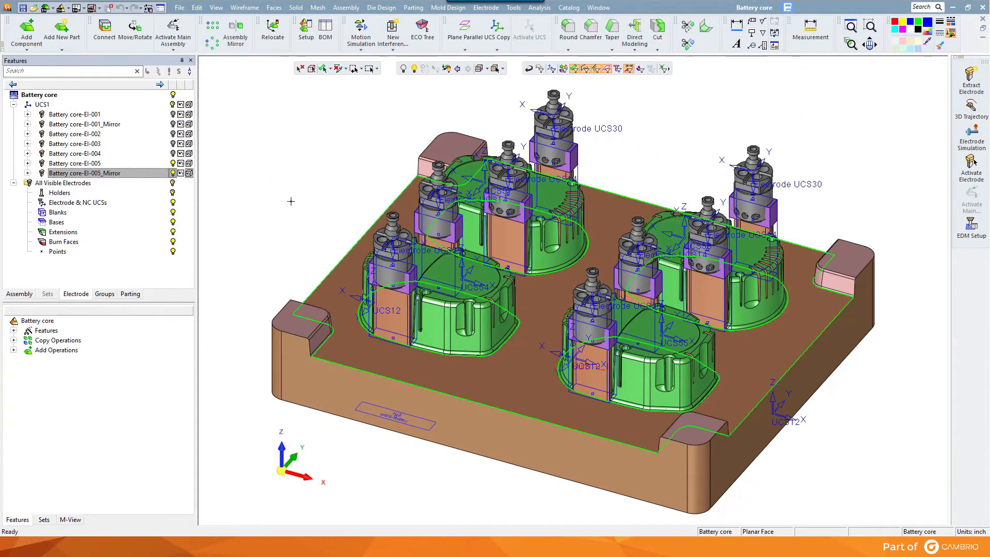
left_click(174, 105)
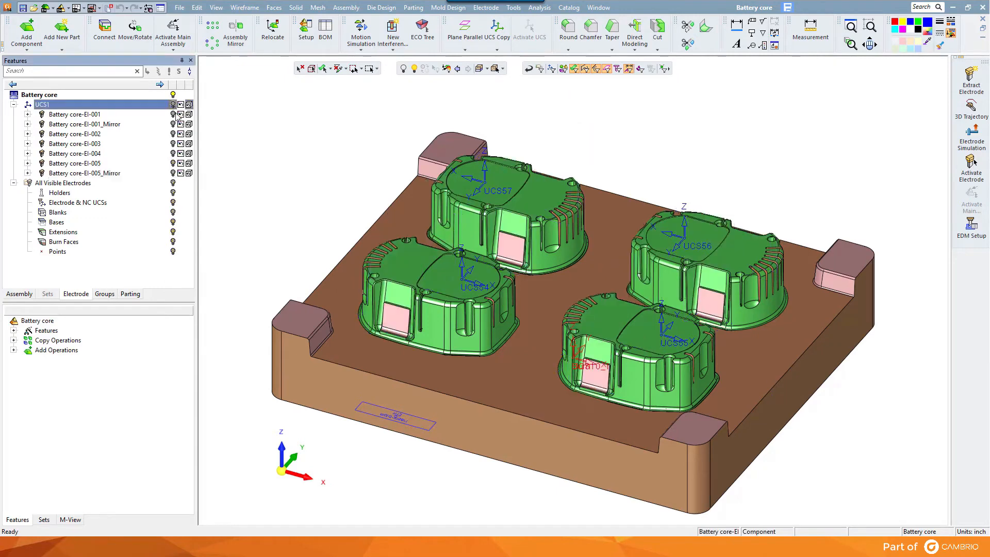
Begin extracting a new electrode with its preliminary position on the fan of narrow ribs beside UCS54.
mouse_move(285, 470)
left_click(287, 452)
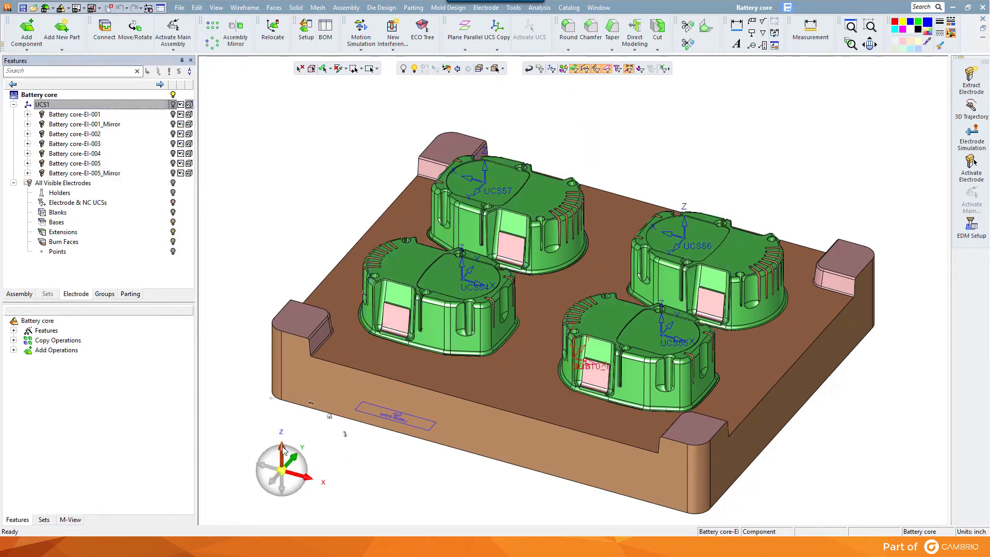
left_click(972, 80)
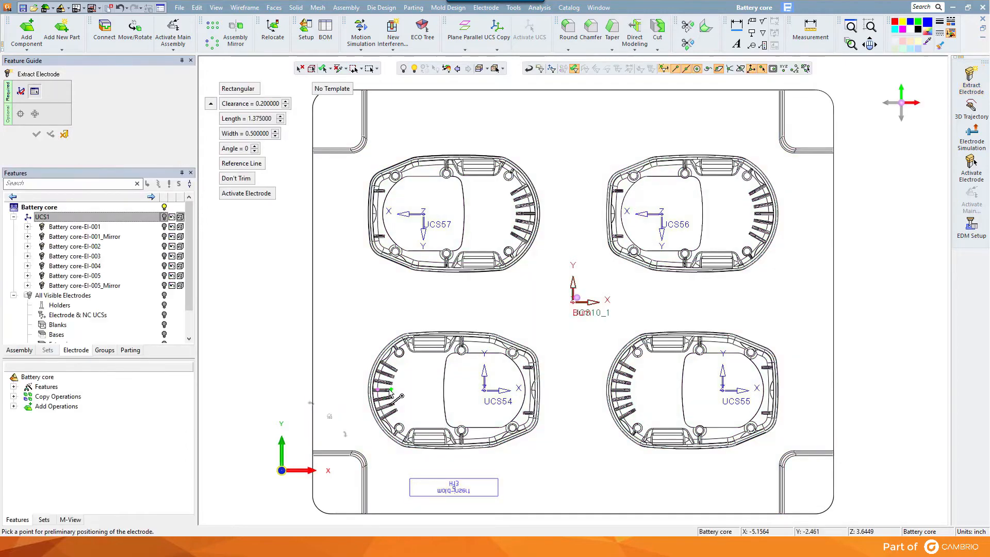
left_click(391, 393)
scroll(390, 393, "up", 5)
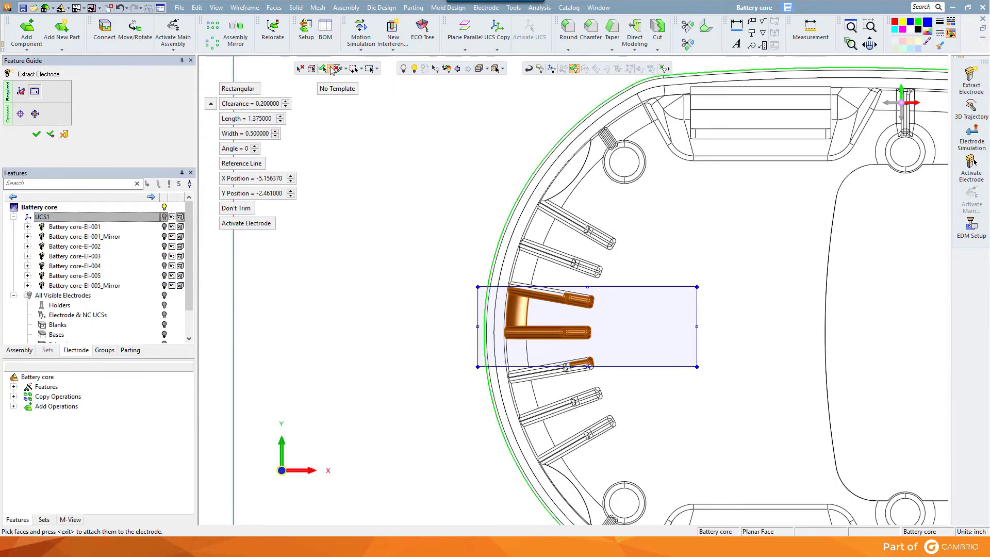
Replace the preselected faces with those of the second, fourth and sixth ribs and create the electrode from them.
left_click(330, 69)
left_click(329, 138)
left_click(300, 69)
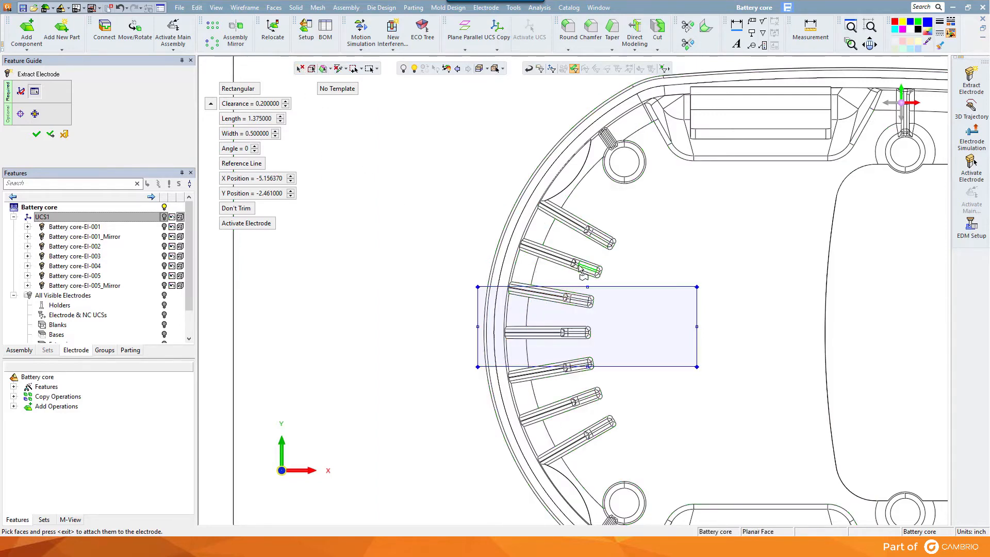
left_click(573, 304)
left_click(571, 333)
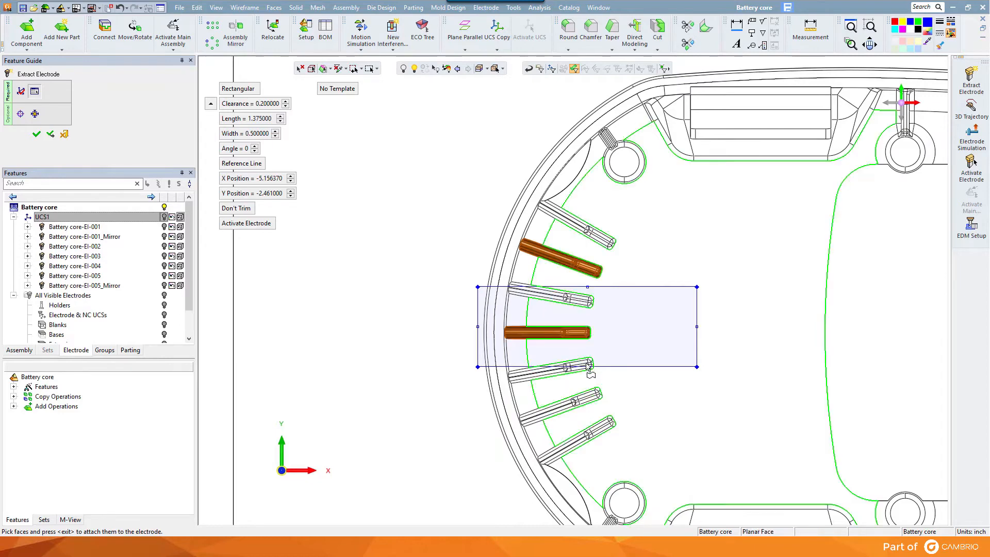
left_click(588, 399)
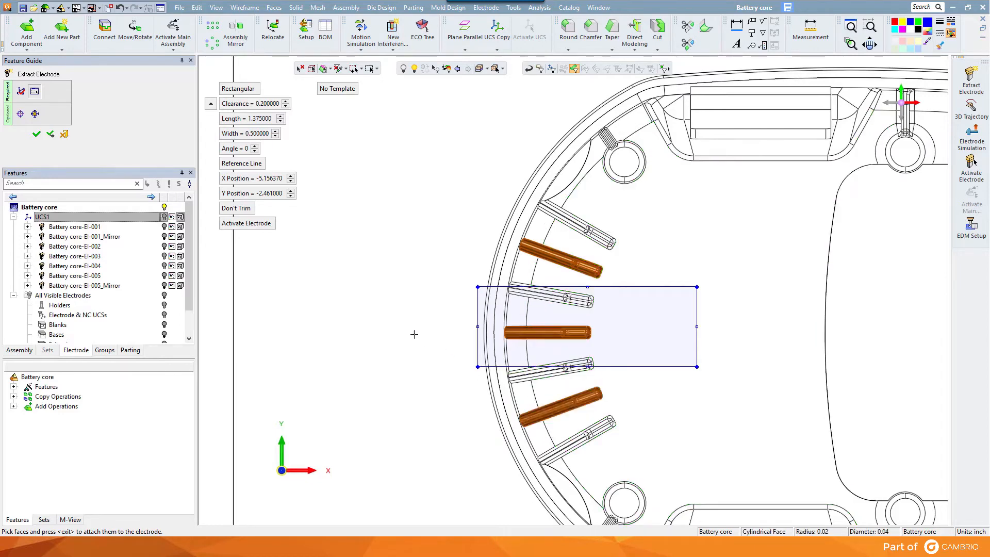
middle_click(434, 229)
left_click(434, 207)
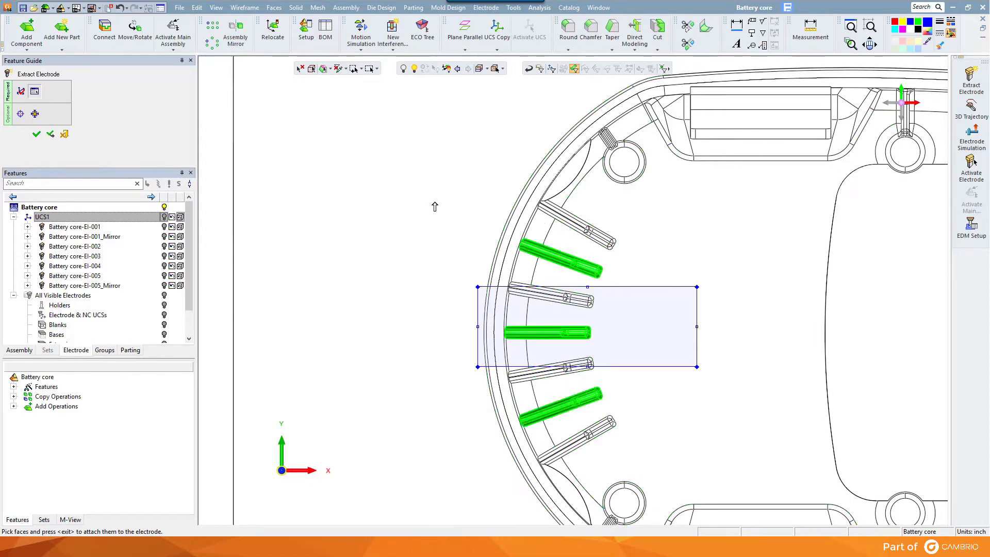
middle_click(384, 186)
left_click(384, 183)
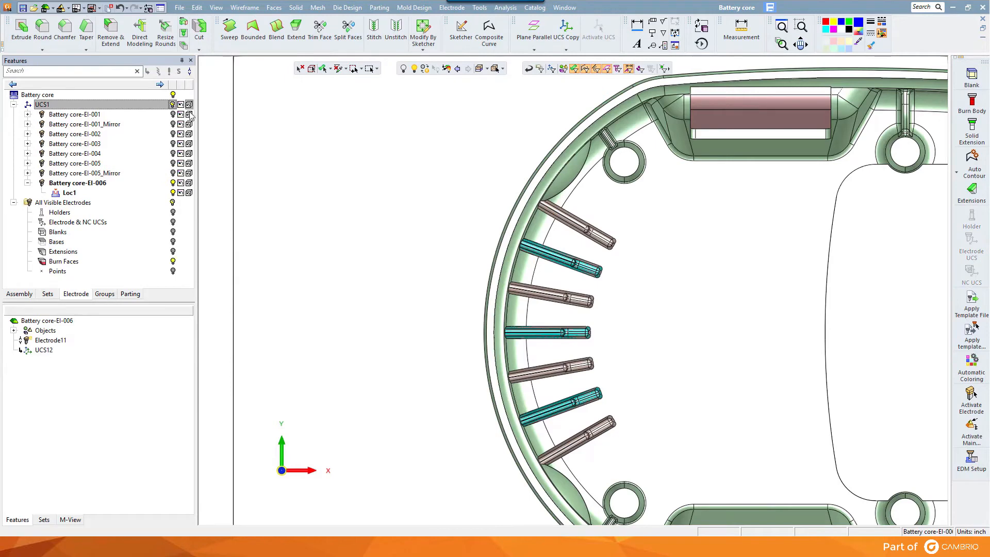
Hide the Battery core and create a rectangular blank around the three sets of rib burn faces.
left_click(173, 95)
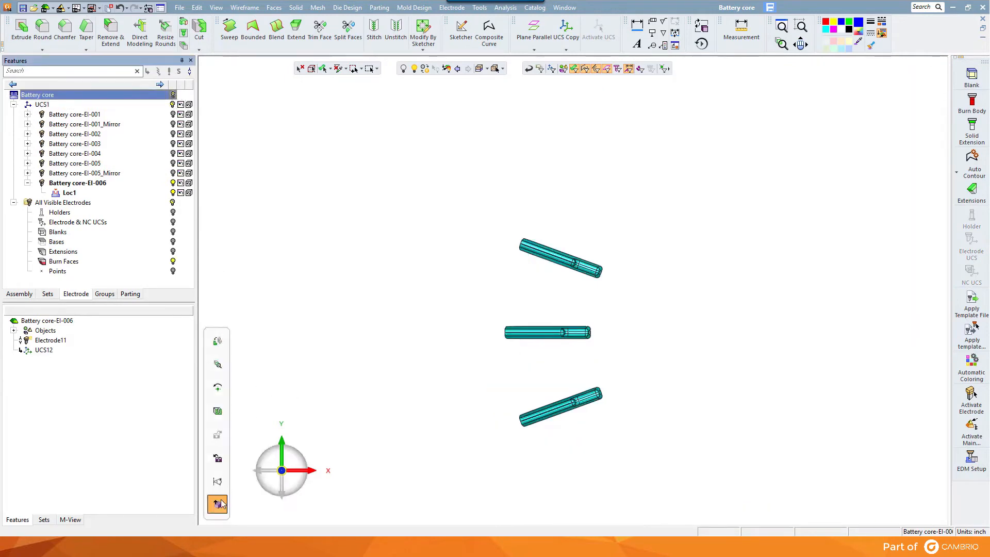
left_click(284, 488)
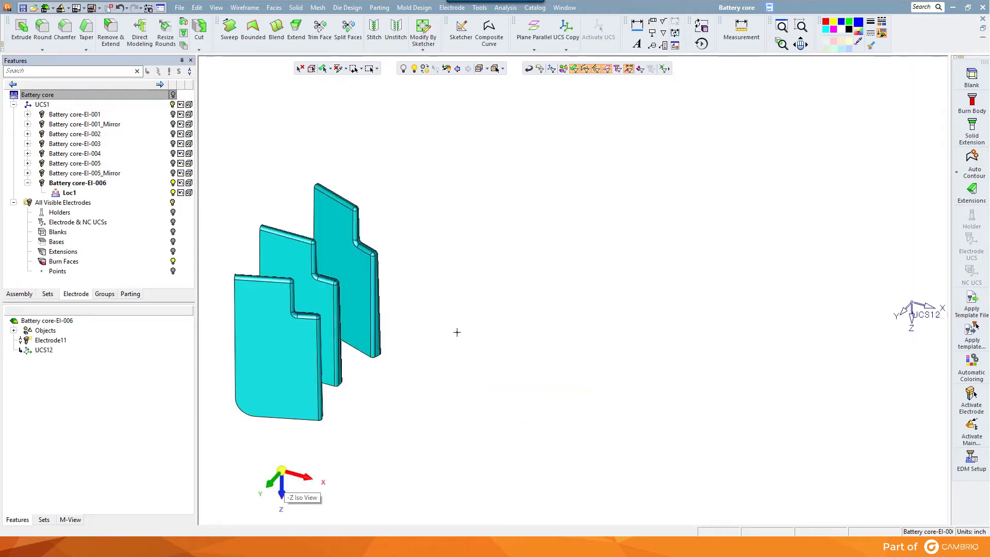
middle_click_drag(758, 338, 778, 337, "ctrl")
left_click(972, 78)
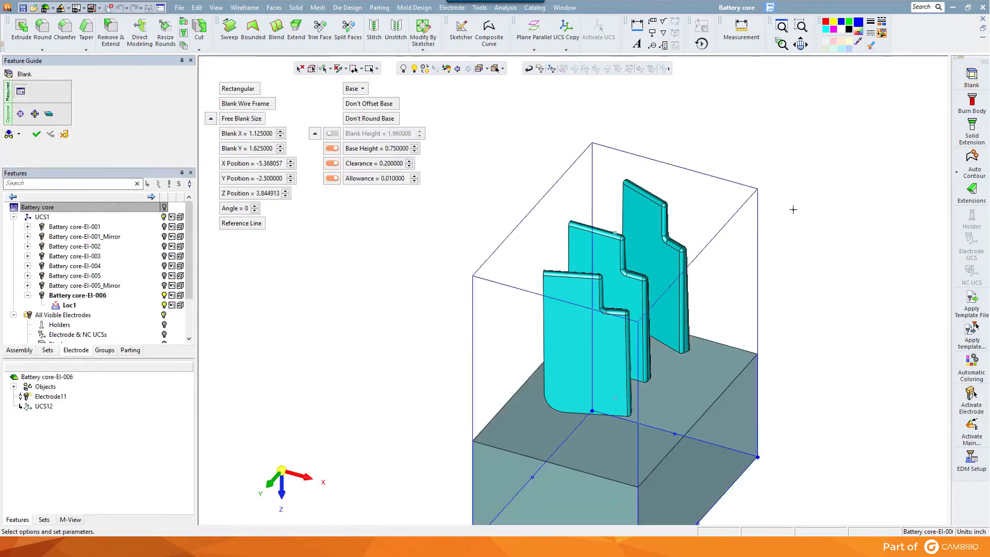
middle_click(793, 208)
left_click(794, 208)
Create burn bodies that follow the three rib shapes, with minimum distance, bottom offset and lateral offset set to 0.02 inch.
left_click(975, 111)
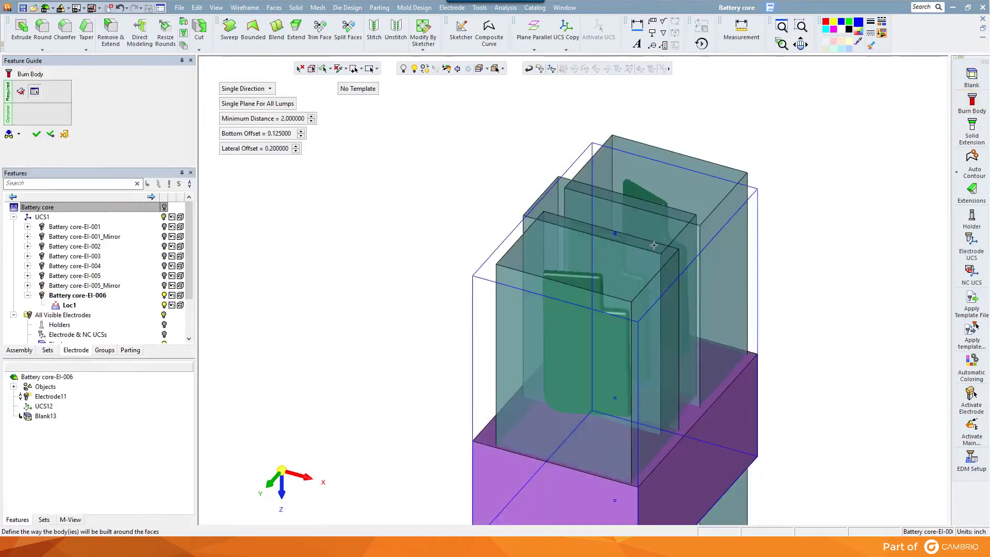
left_click(290, 139)
type(".02")
key("Return")
left_click(271, 150)
type(".02")
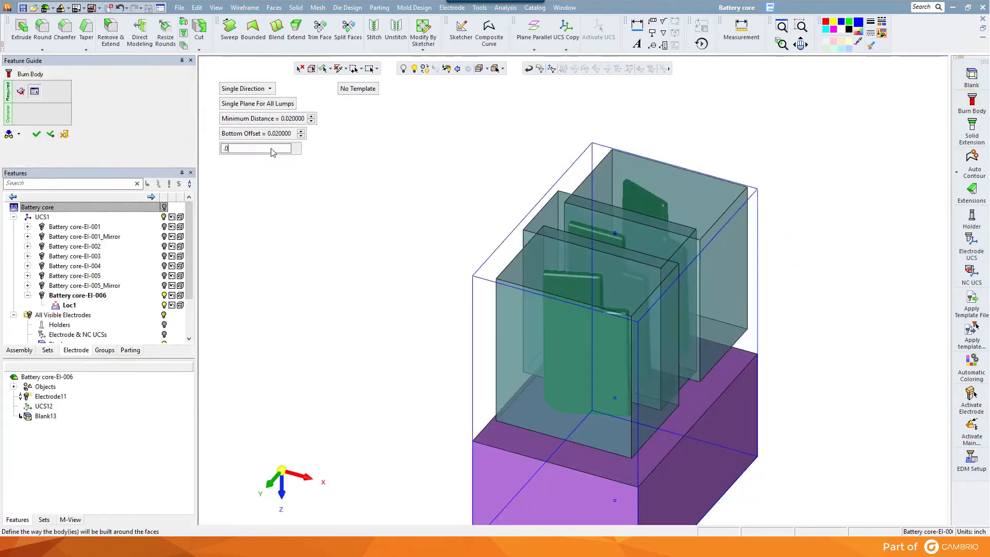
key("Return")
left_click(262, 90)
left_click(256, 112)
left_click(349, 205)
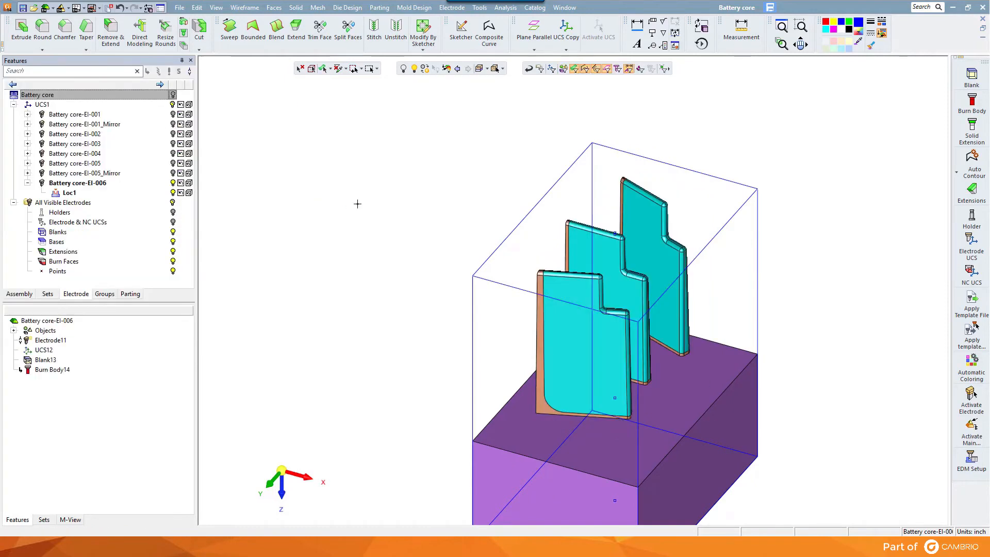
Extend the three burn bodies to the blank with a Solid Extension using the To Blank option.
left_click(983, 140)
left_click(253, 104)
left_click(252, 162)
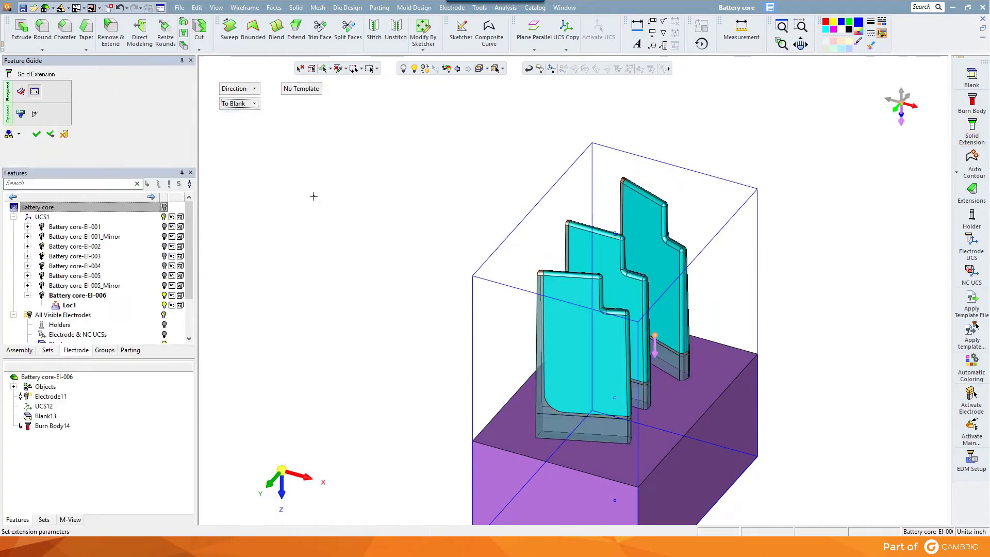
left_click(338, 204)
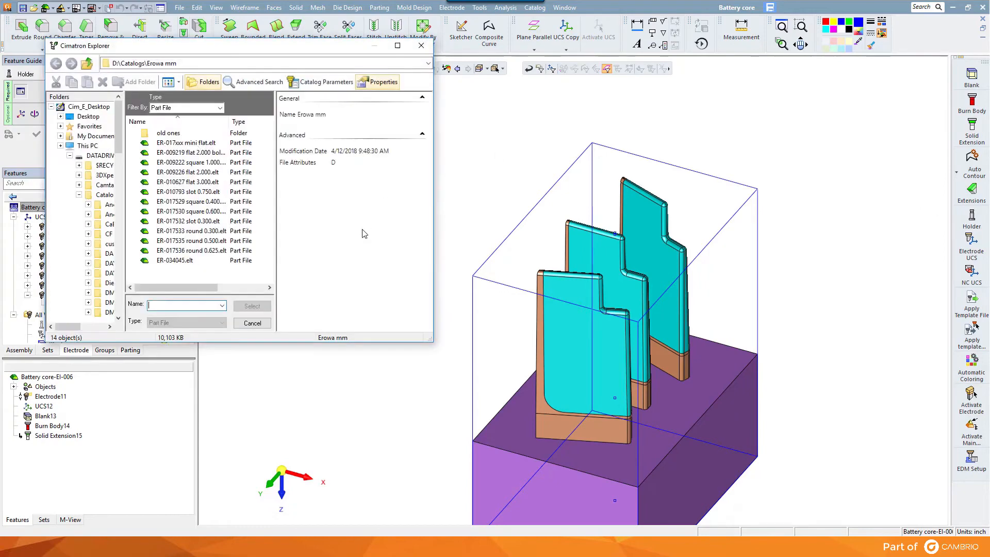
Add the Erowa holder ER-017xxx mini flat and create an electrode UCS at the holder's active UCS origin.
left_click(192, 144)
double_click(192, 144)
middle_click(394, 187)
left_click(394, 186)
scroll(608, 327, "down", 4)
left_click(972, 245)
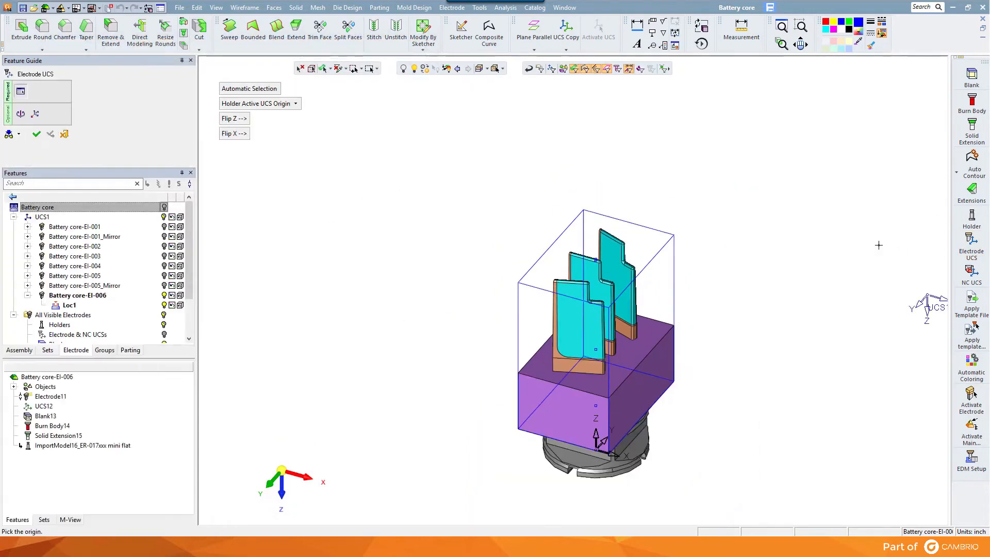
middle_click(748, 178)
left_click(749, 178)
Return to the parent assembly with the Battery core shown and hide the electrode Battery core-EI-006.
right_click(356, 170)
left_click(370, 178)
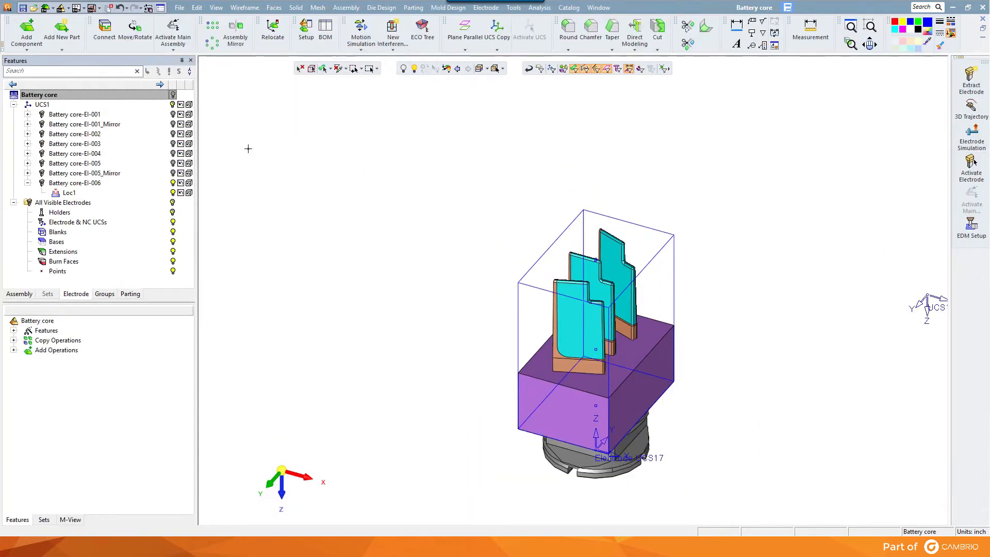
left_click(173, 96)
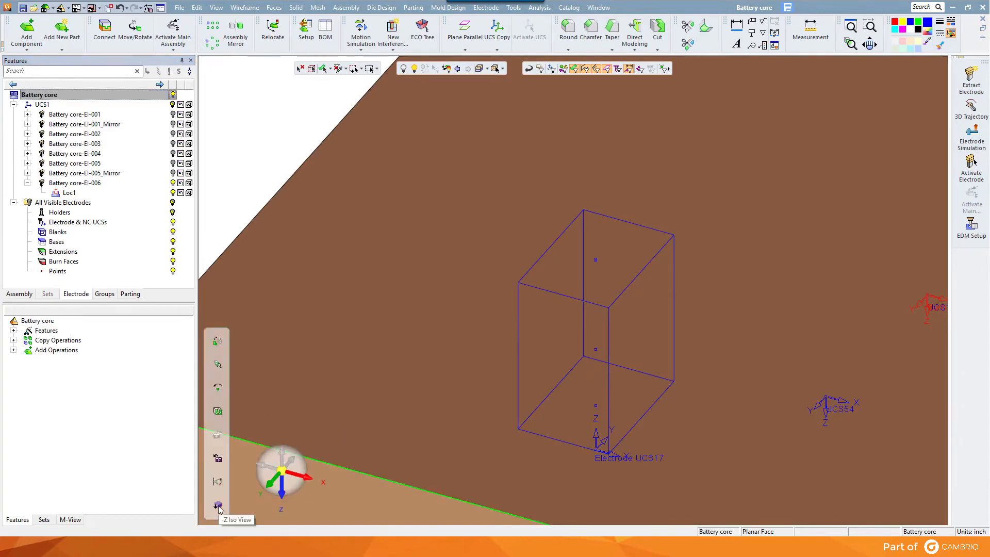
left_click(284, 501)
left_click(165, 184)
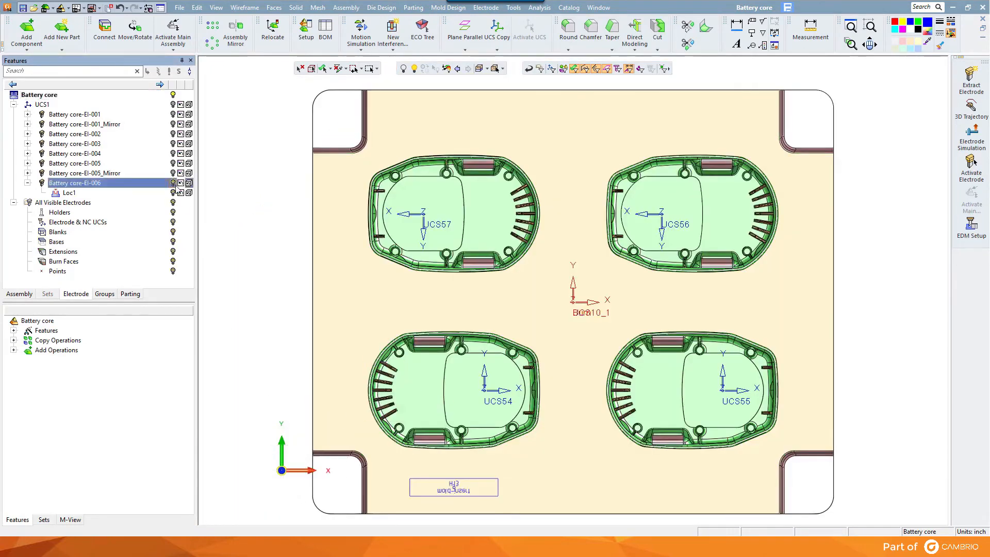
Extract a new electrode from the four remaining slanted ribs at the curved end of the UCS54 core, skipping the three already covered.
left_click(967, 82)
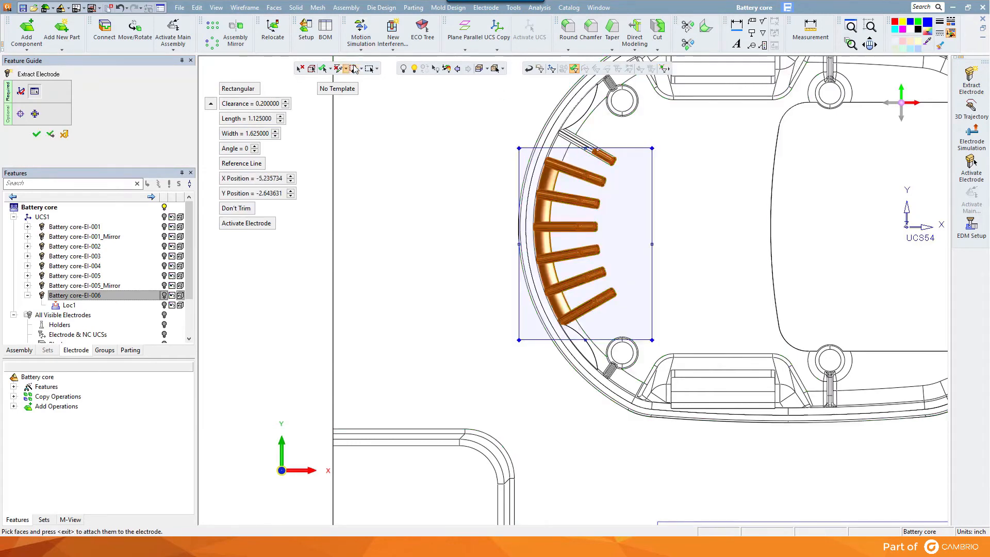
left_click(329, 68)
left_click(330, 153)
left_click(586, 146)
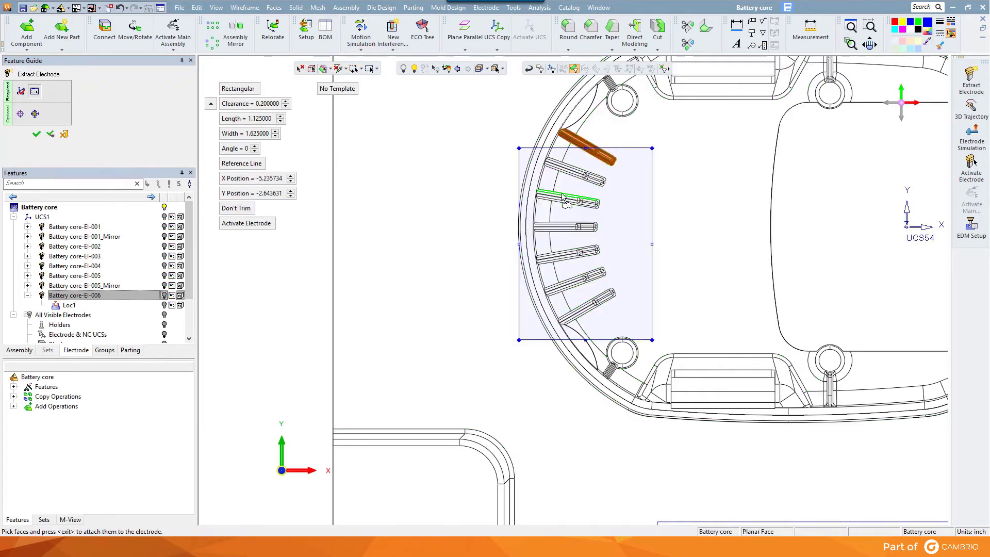
left_click(567, 200)
left_click(573, 255)
left_click(593, 304)
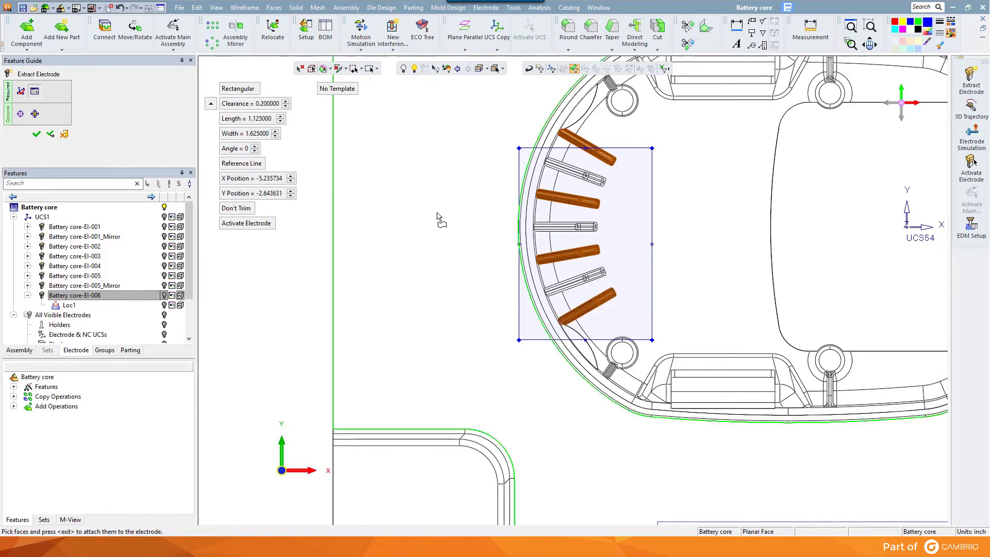
middle_click(442, 177)
middle_click(439, 170)
left_click(438, 182)
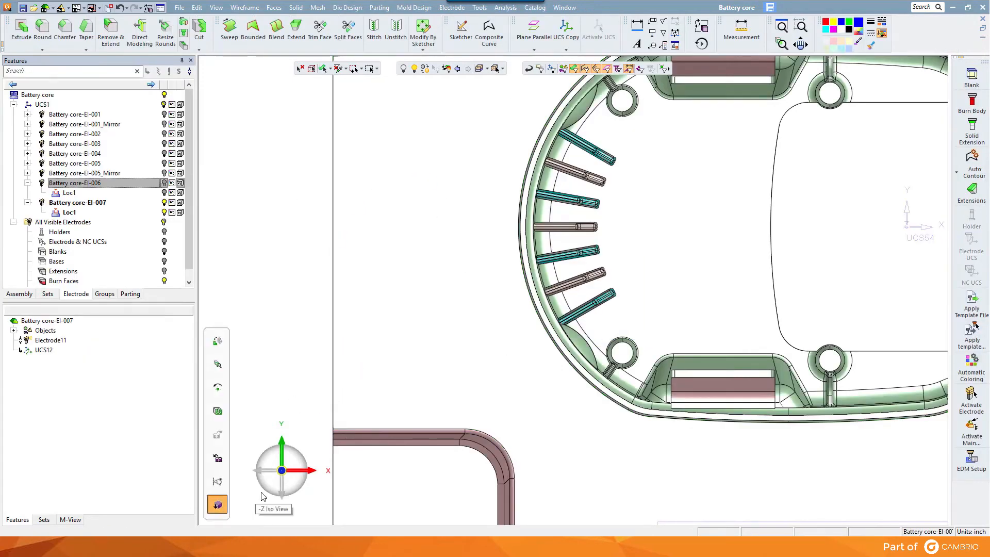
Hide the Battery core, show Battery core-EI-006 and copy its construction steps to the active electrode using it as the template reference.
left_click(268, 488)
left_click(164, 95)
scroll(470, 243, "up", 5)
middle_click_drag(470, 244, 659, 236, "ctrl")
left_click(165, 193)
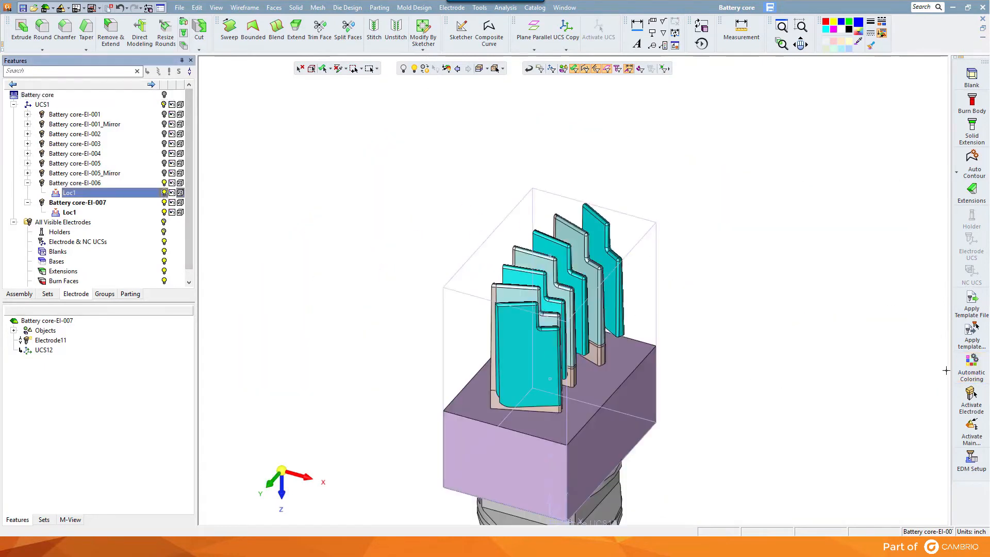
left_click(972, 332)
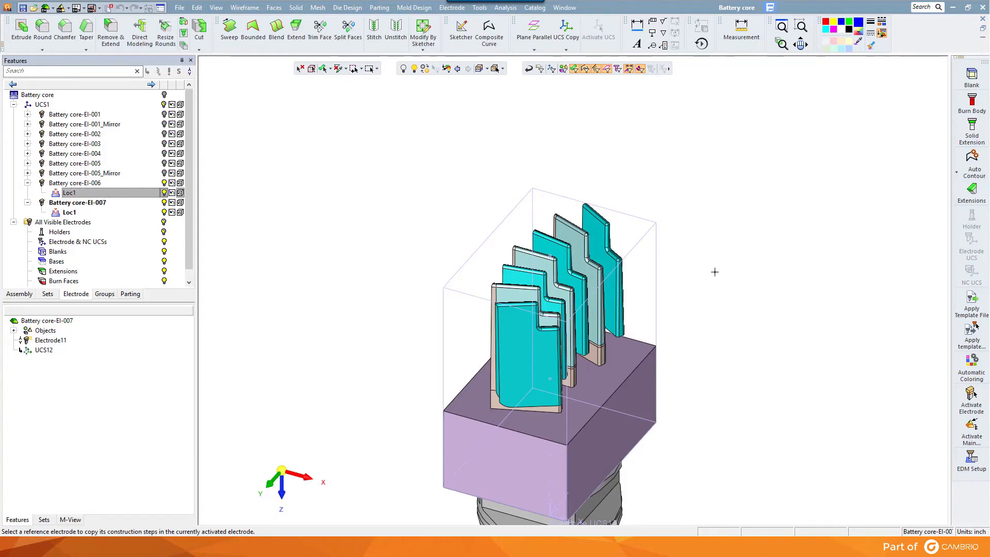
left_click(602, 258)
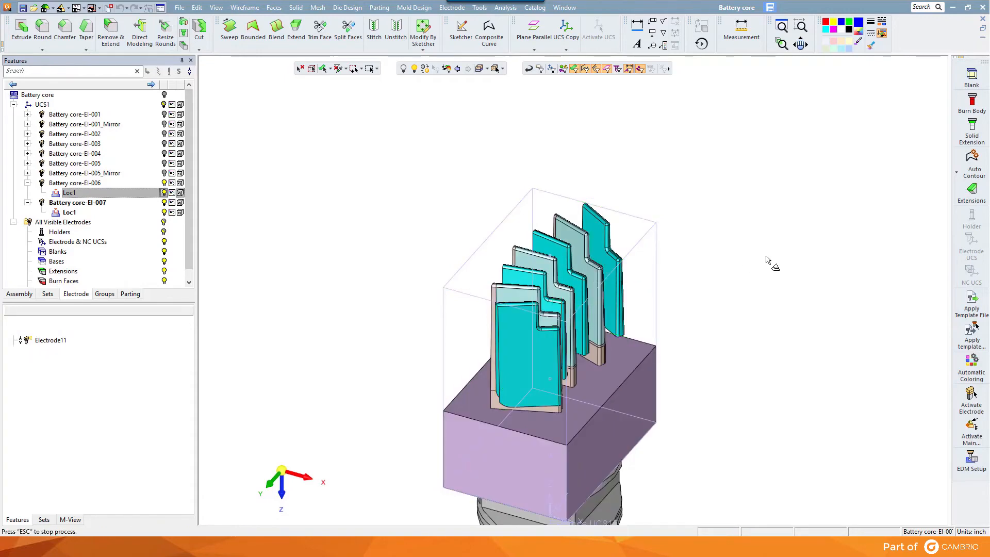
Hide Battery core-EI-006 and inspect the four-rib electrode Battery core-EI-007 from a tilted angle.
left_click(165, 184)
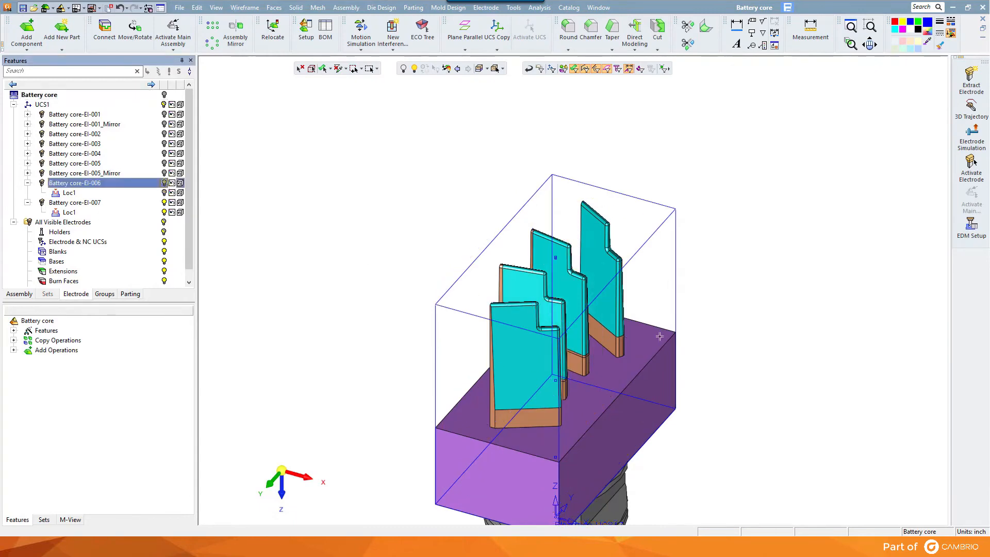
middle_click_drag(660, 337, 330, 201)
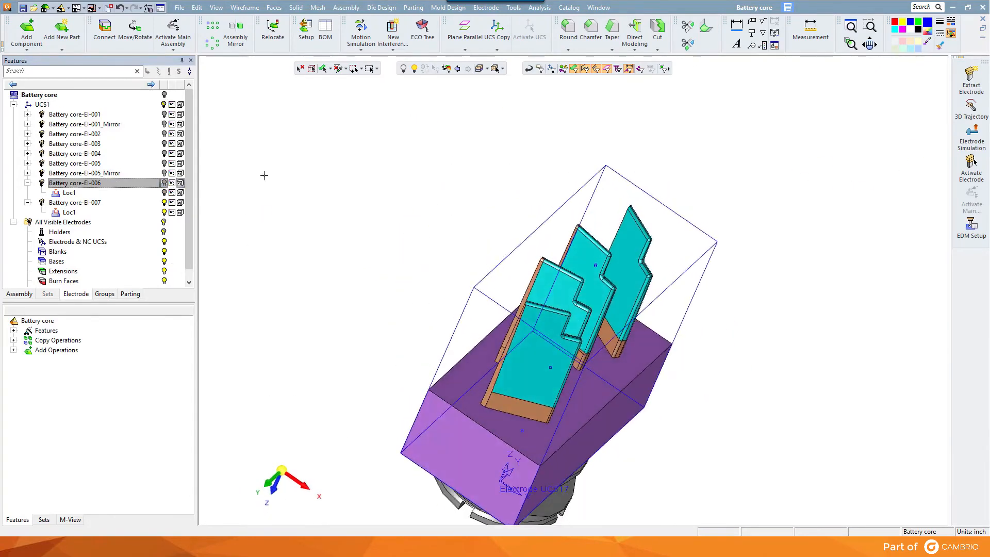
left_click(164, 202)
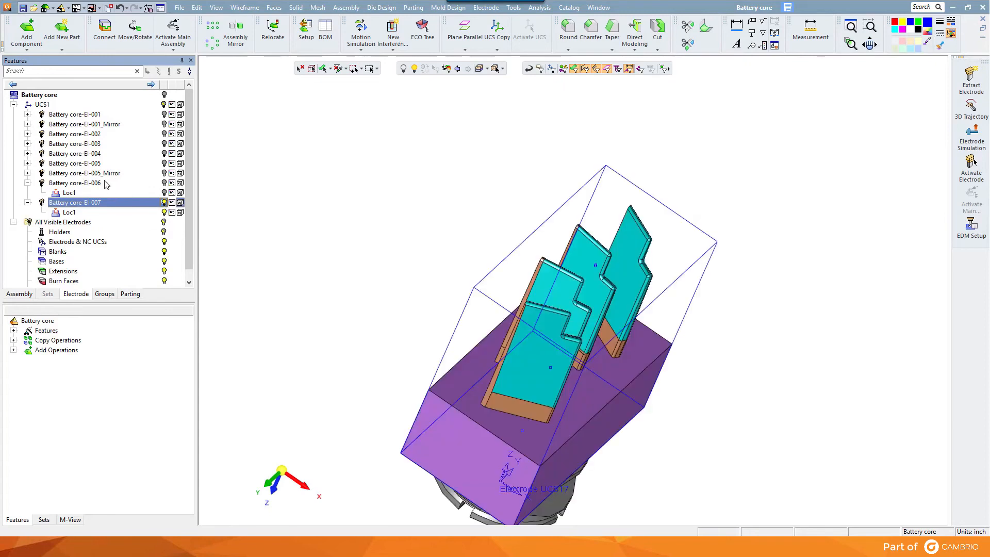
Activate Battery core-EI-006 and save its construction steps as an electrode template named "video temp".
double_click(106, 184)
left_click(452, 8)
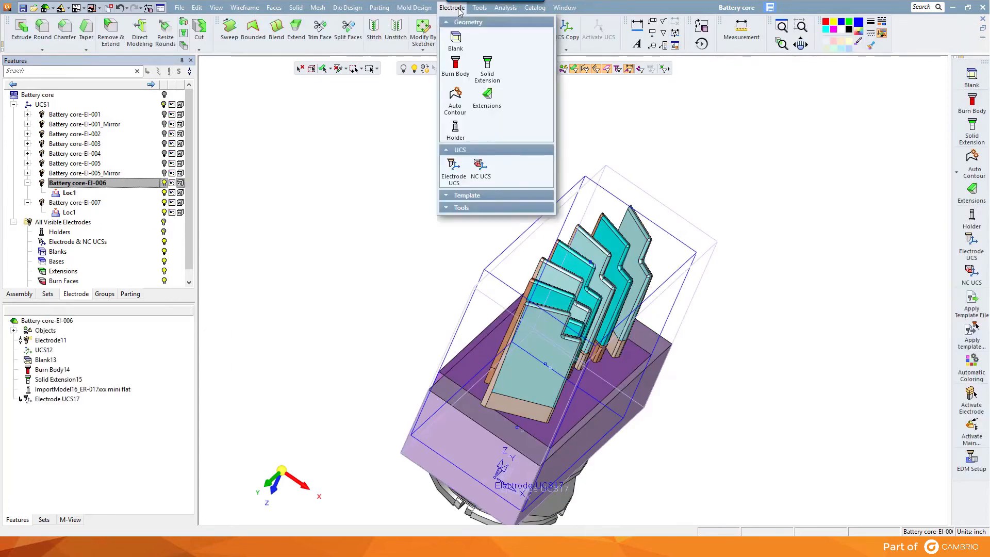
left_click(468, 195)
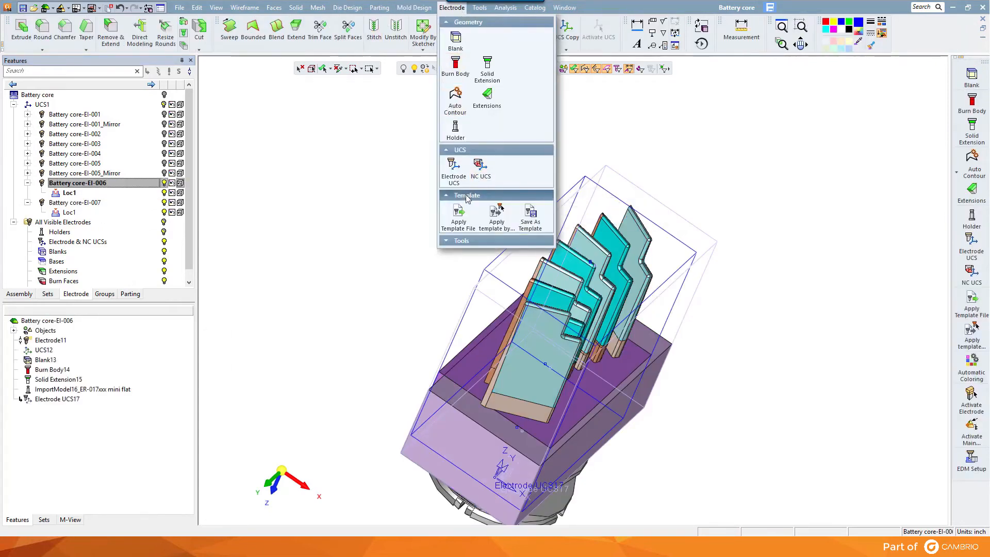
left_click(531, 213)
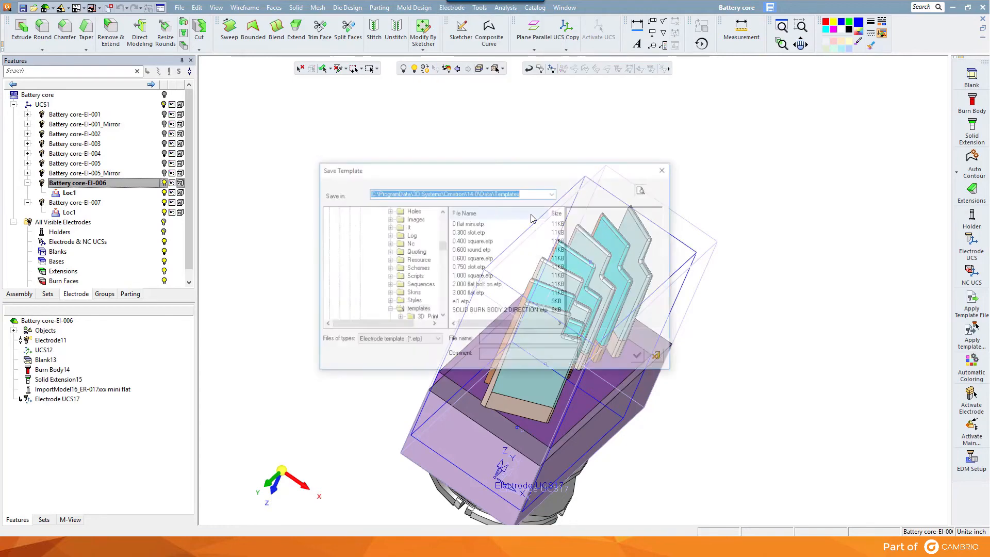
left_click(497, 340)
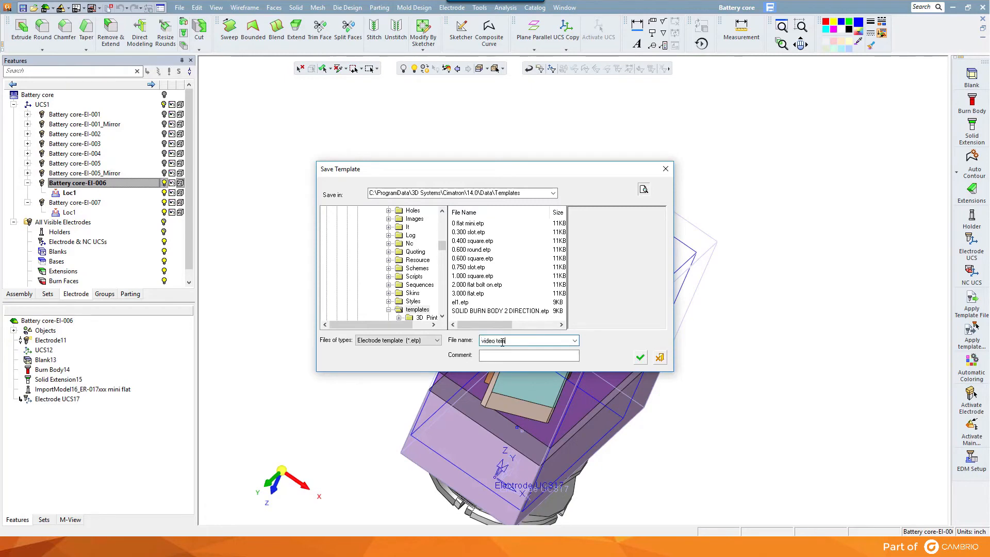
left_click(641, 359)
Return to the main assembly, hide electrodes Battery core-EI-006 and Battery core-EI-007, and show the Battery core.
right_click(293, 168)
left_click(320, 176)
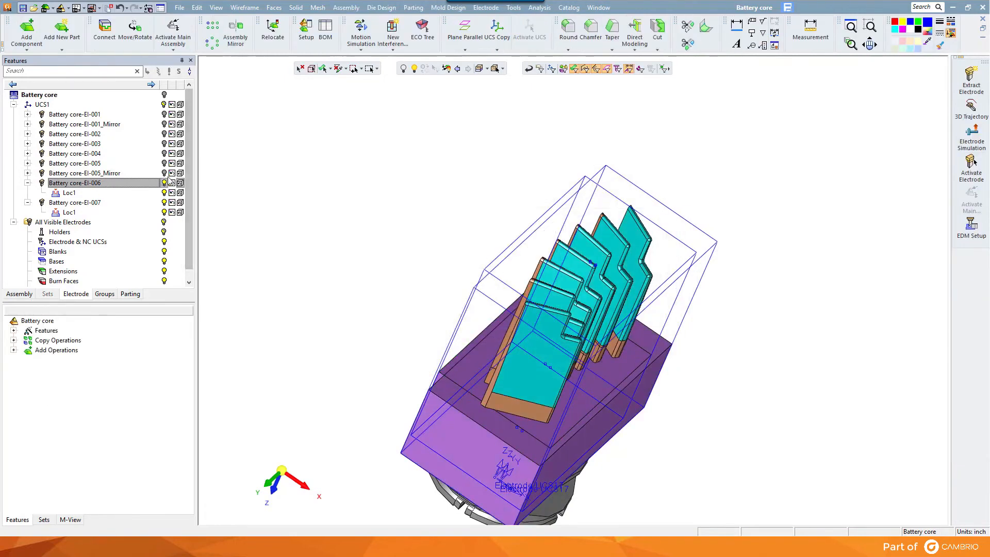
left_click(164, 184)
left_click(164, 203)
left_click(164, 95)
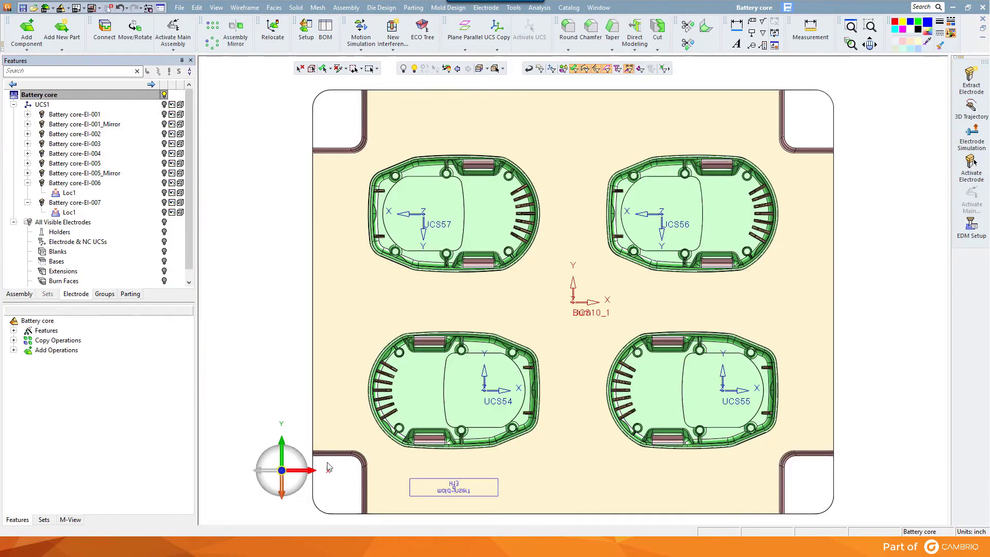
Start extracting an electrode from only the two short ribs at the flat end of the UCS54 core, fitting its frame around them.
left_click(971, 80)
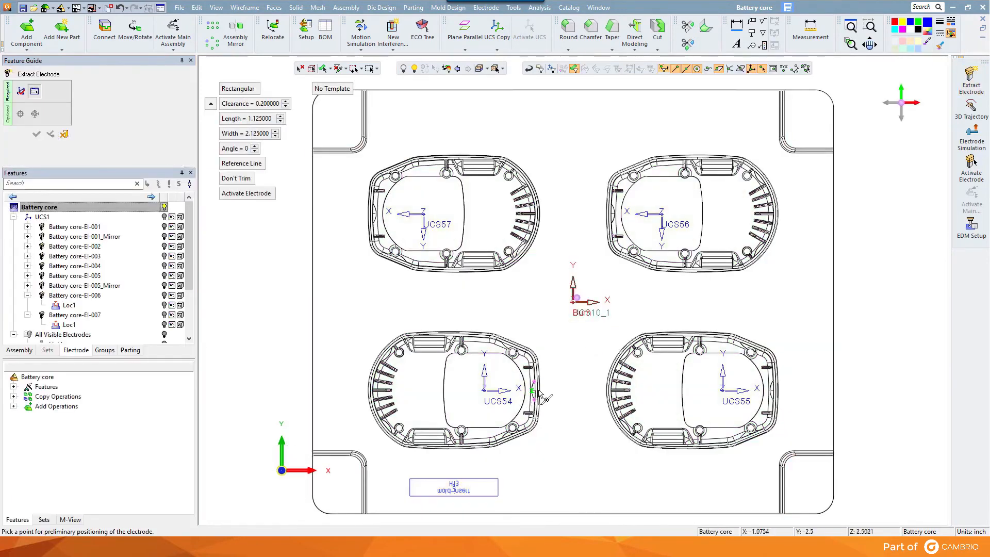
left_click(565, 412)
scroll(566, 407, "up", 4)
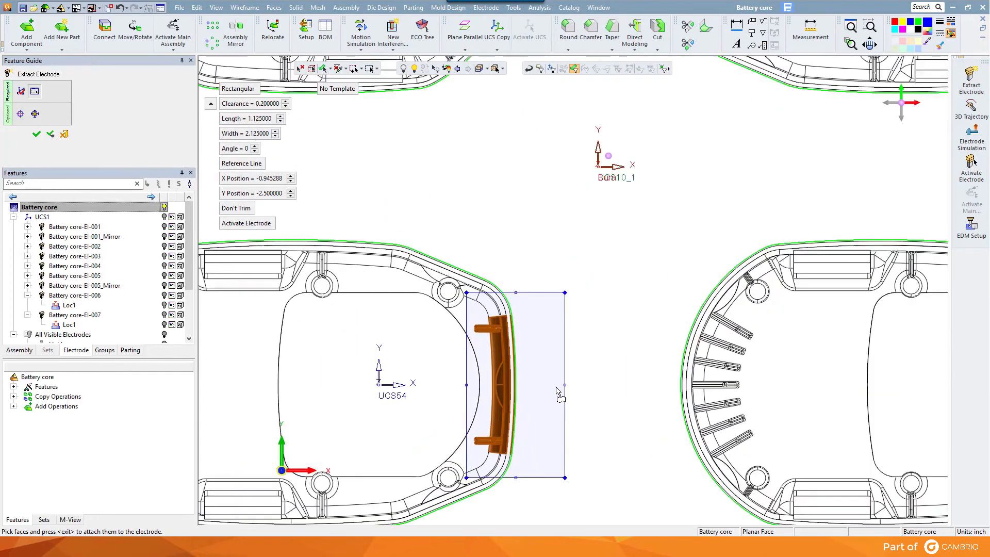
middle_click(544, 357)
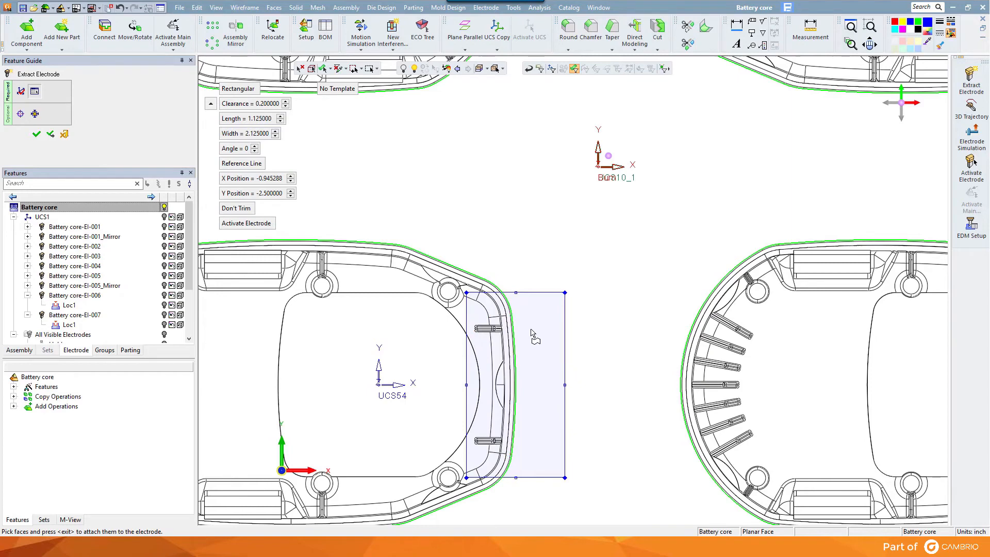
left_click(455, 336)
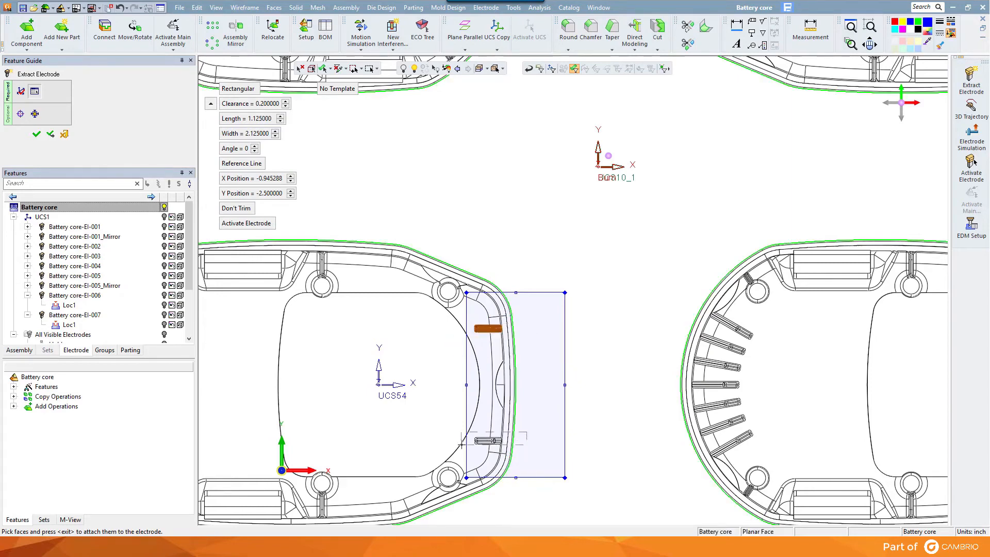
left_click(530, 462)
middle_click(561, 412)
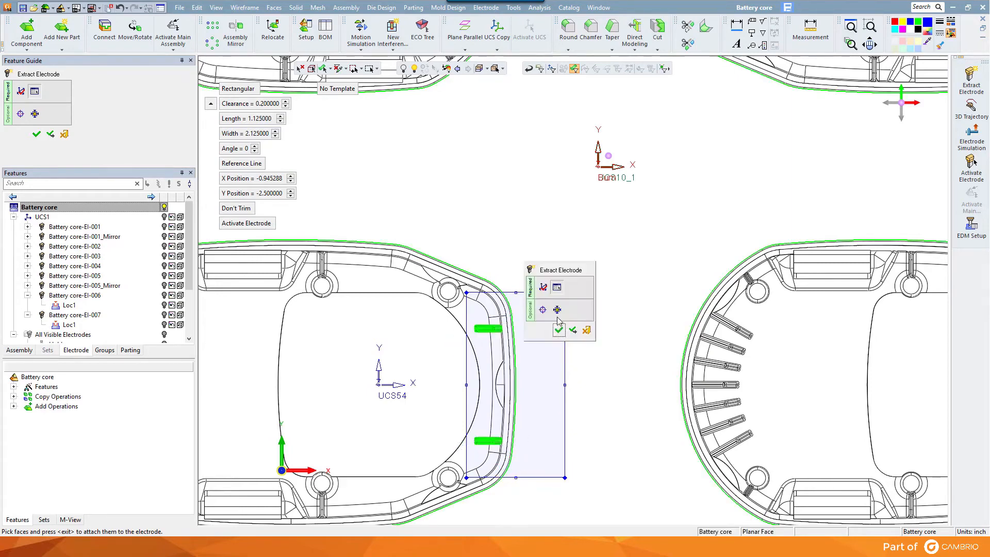
left_click(558, 317)
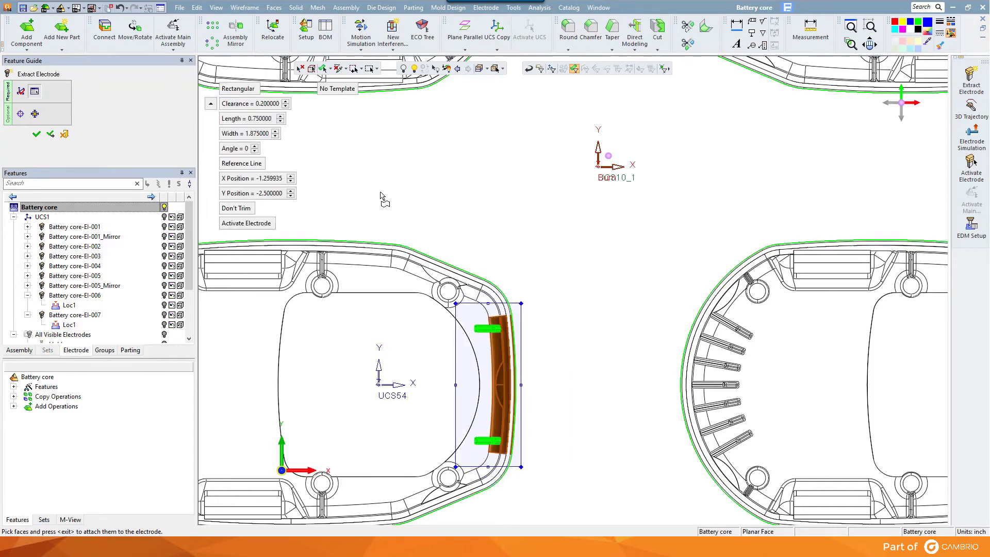
Apply the template video temp.etp to the two-rib electrode and create it.
left_click(359, 88)
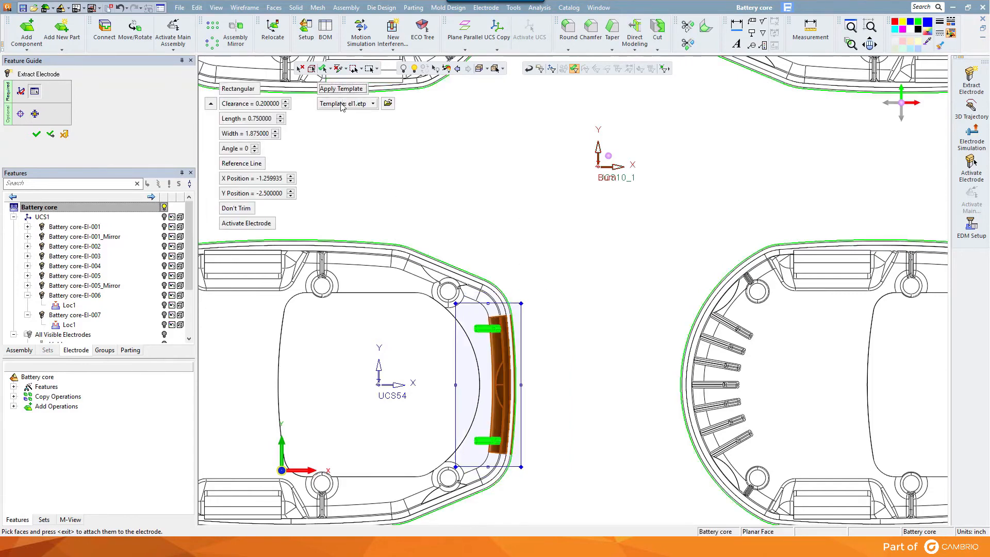
left_click(343, 104)
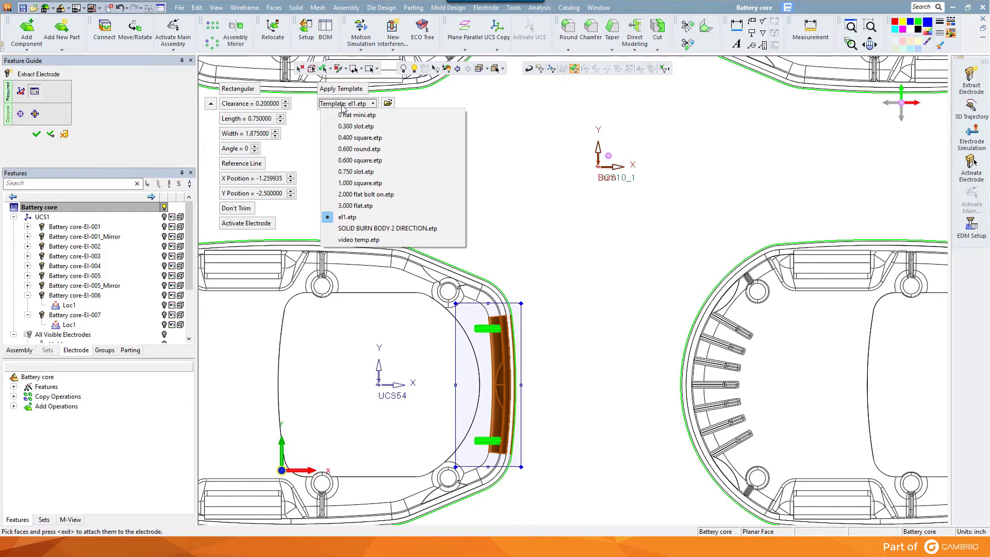
left_click(359, 240)
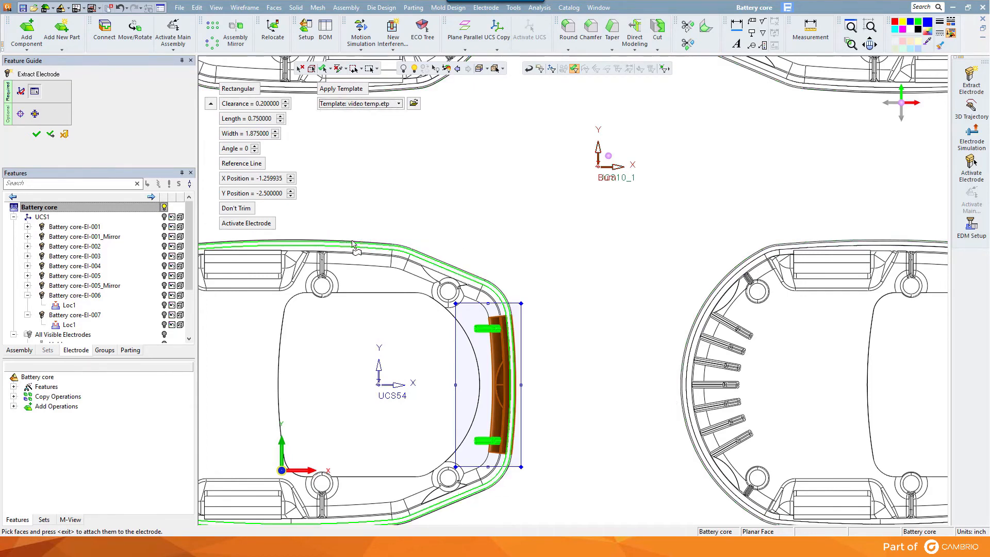
left_click(39, 134)
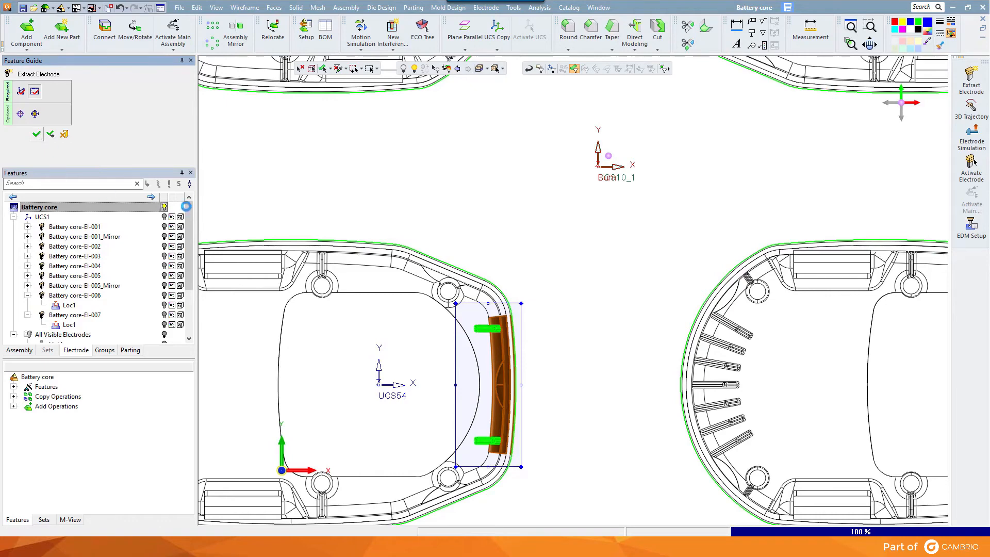
left_click_drag(189, 193, 189, 173)
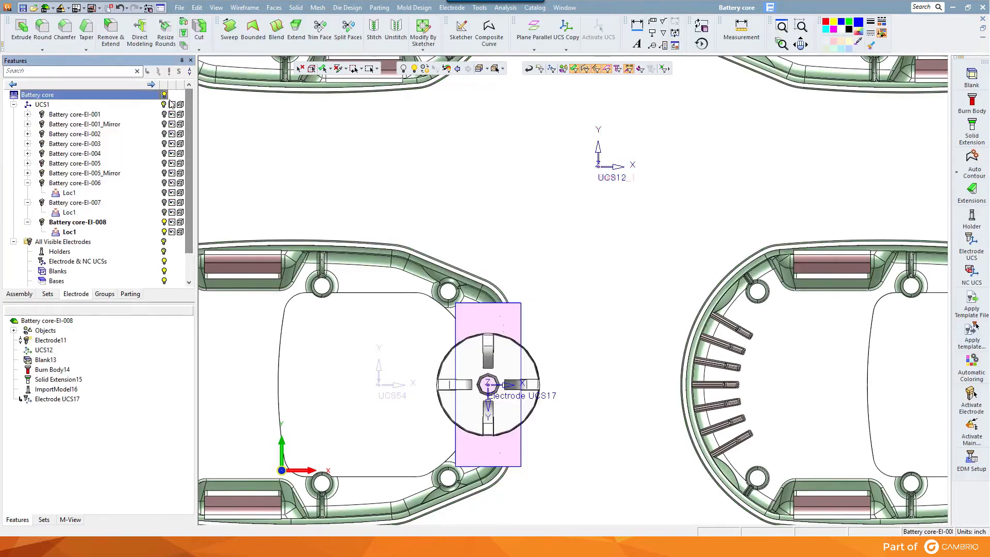
Examine the two-rib electrode in isometric views with the Battery core hidden, and show the core again.
left_click(165, 95)
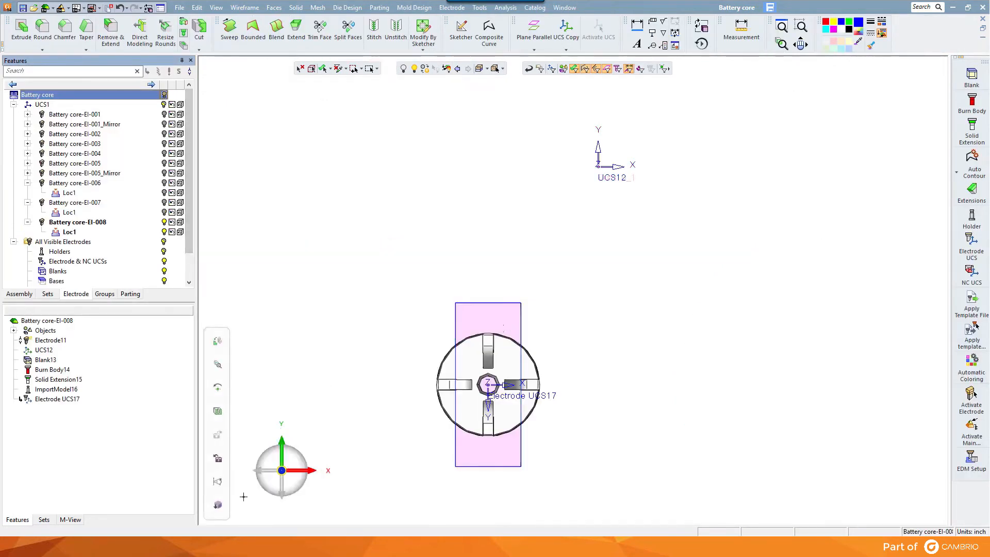
left_click(294, 487)
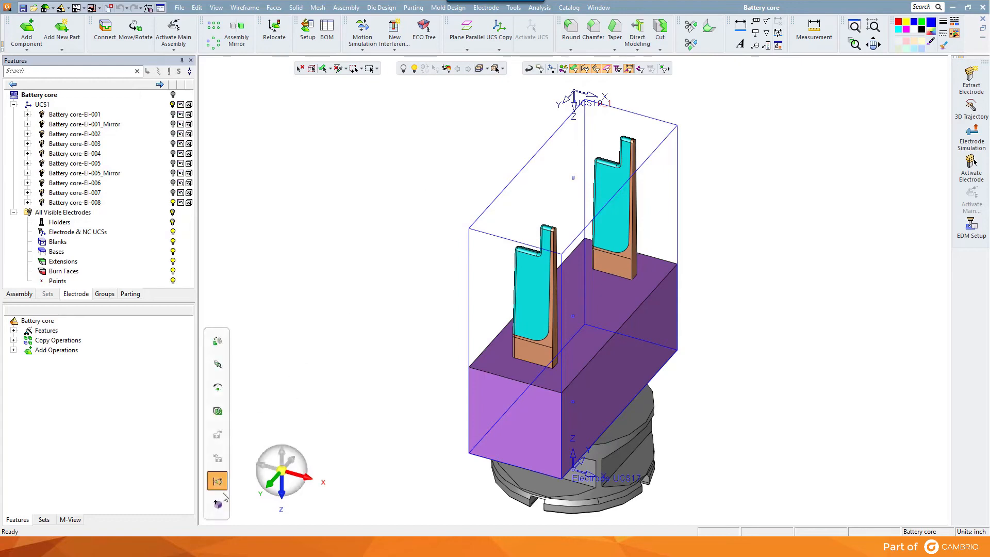
left_click(296, 491)
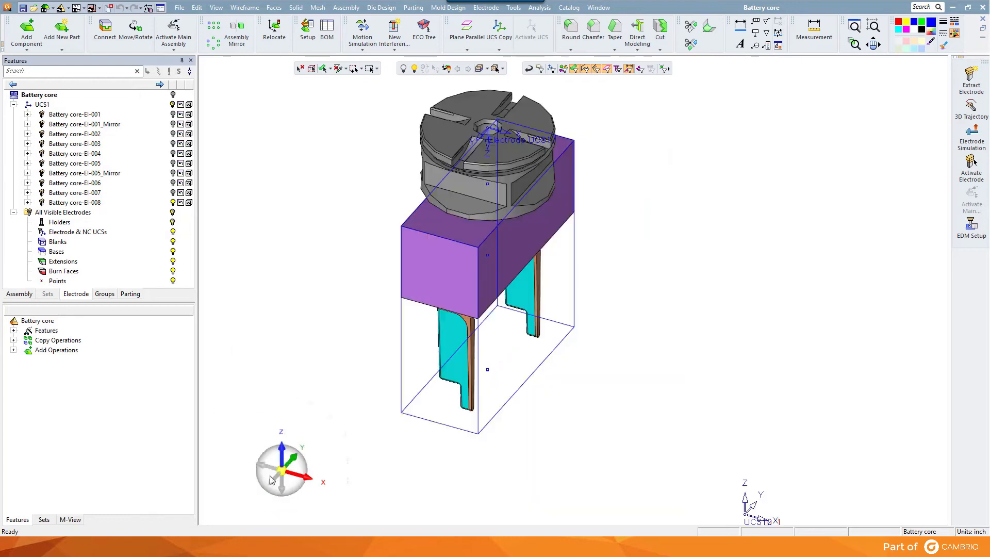
left_click(174, 95)
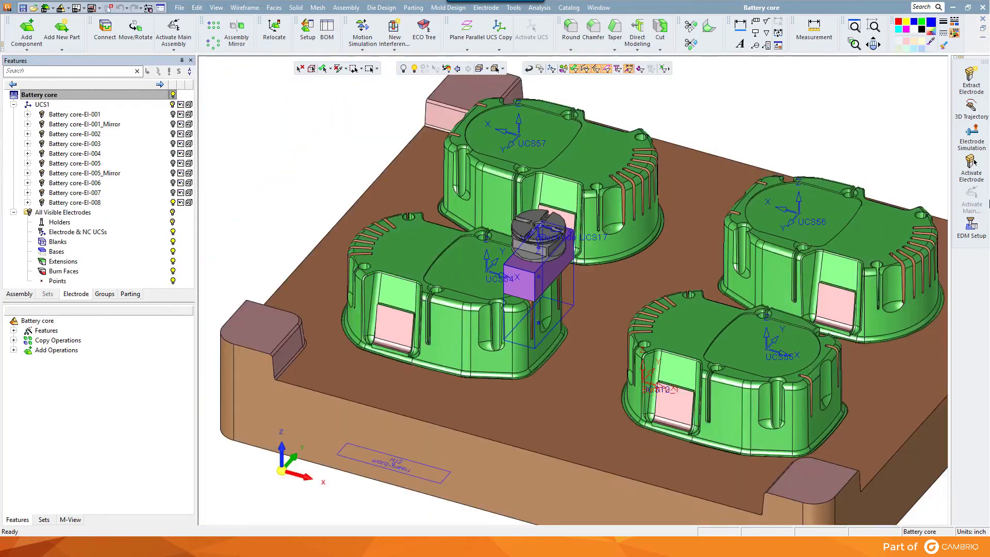
Add a 0.5 inch linear movement along X as the first 3D trajectory step of the two-rib electrode.
left_click(971, 108)
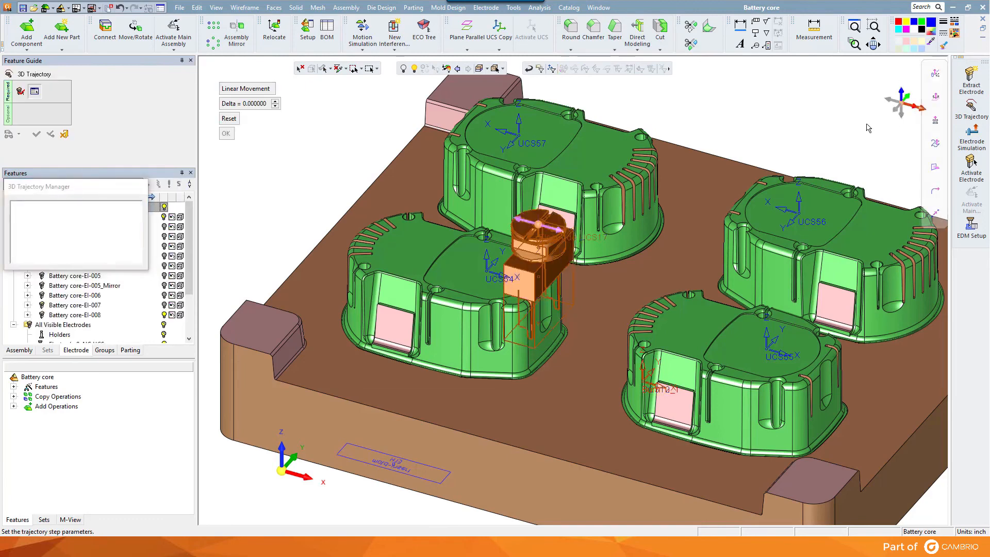
left_click(276, 103)
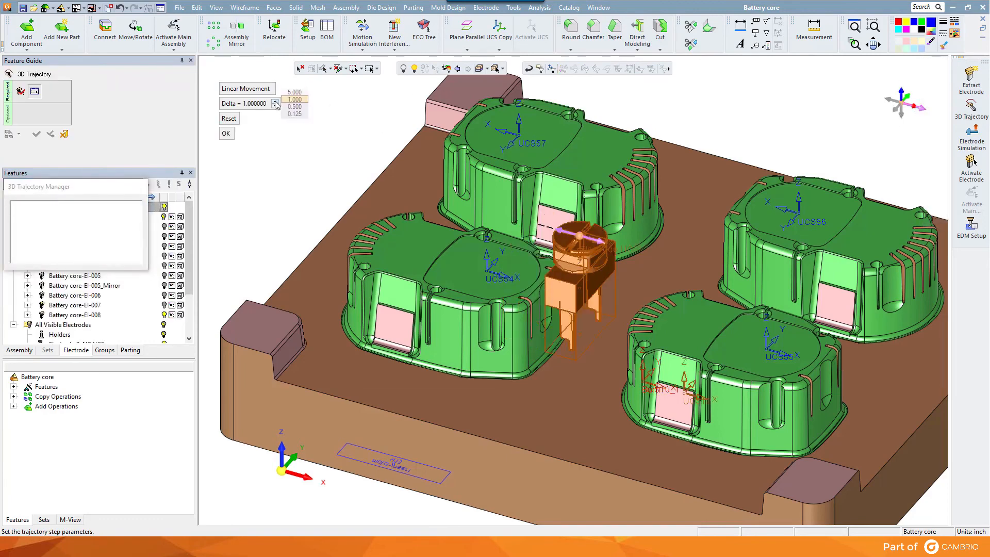
left_click(295, 107)
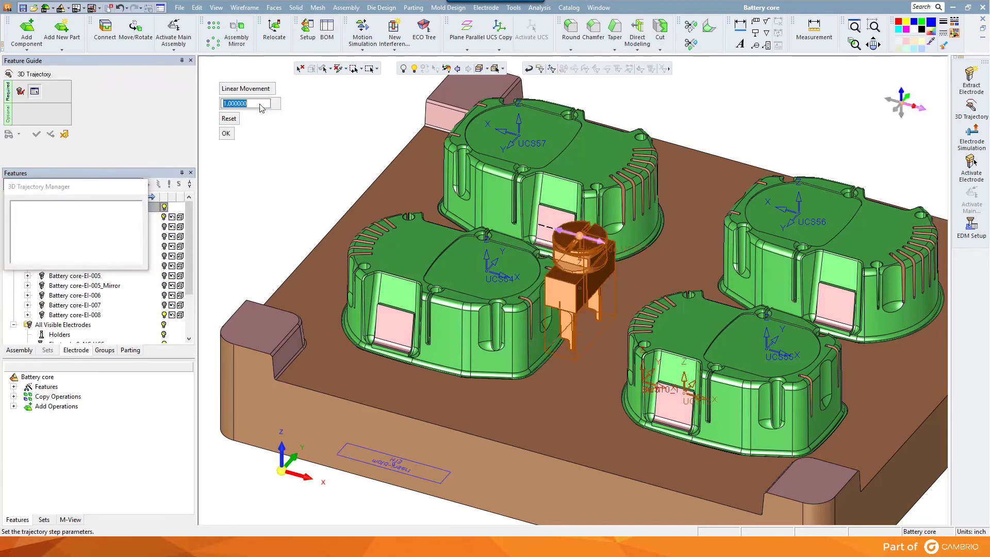
left_click(229, 135)
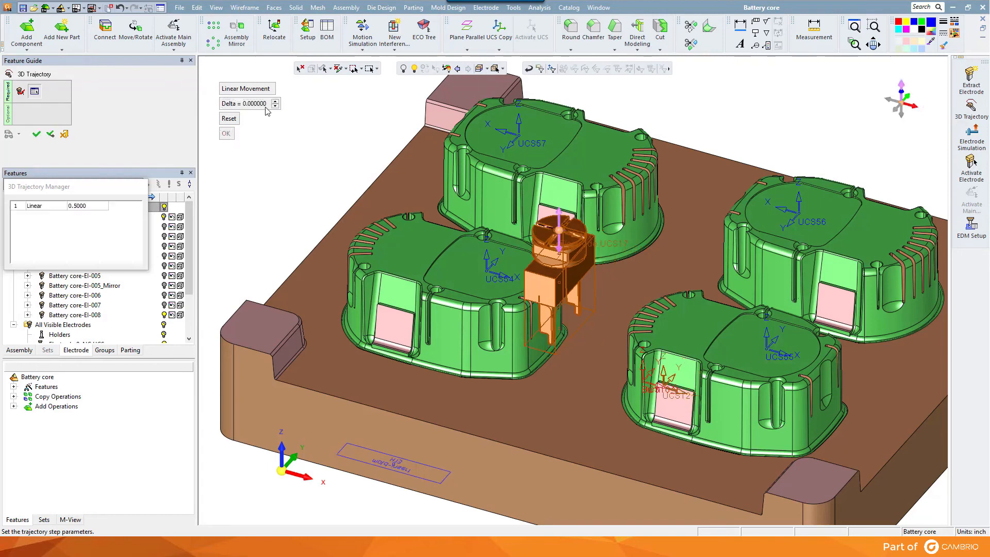
Add a 1 inch linear movement along Z as the second 3D trajectory step and finish the two-rib electrode's trajectory.
left_click(275, 105)
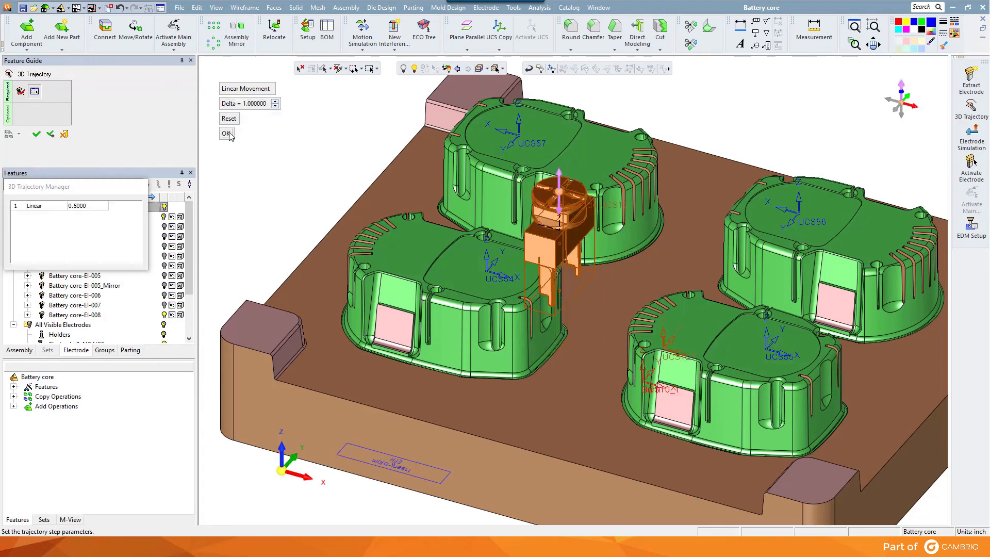
left_click(229, 134)
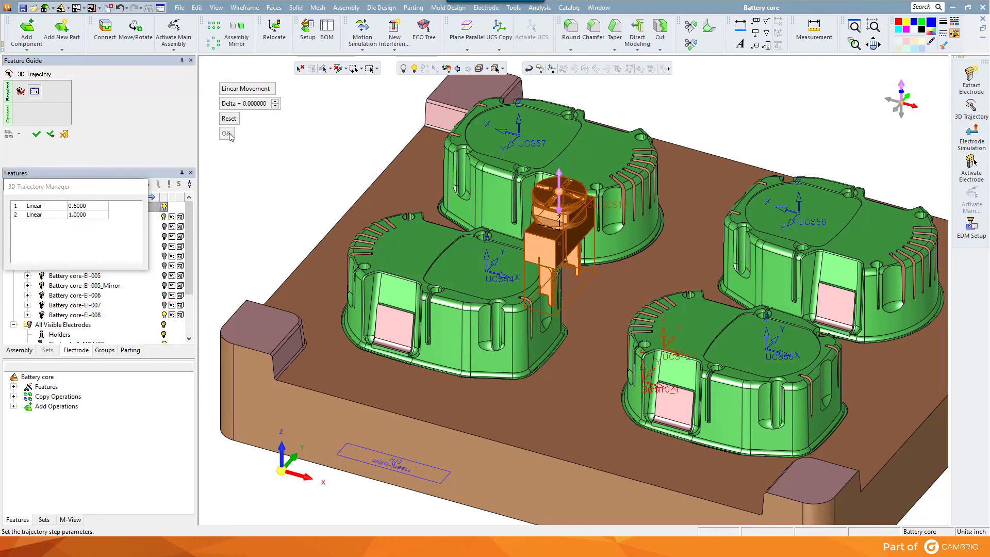
left_click(37, 135)
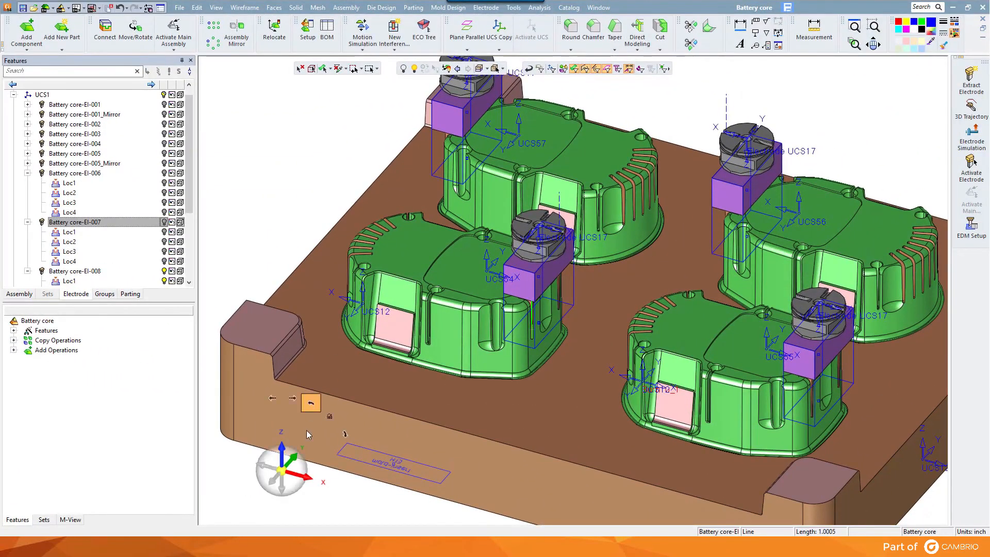
Run Electrode Simulation on Battery core-El-008, sliding the electrode along its trajectory, and exit the simulation.
mouse_move(219, 505)
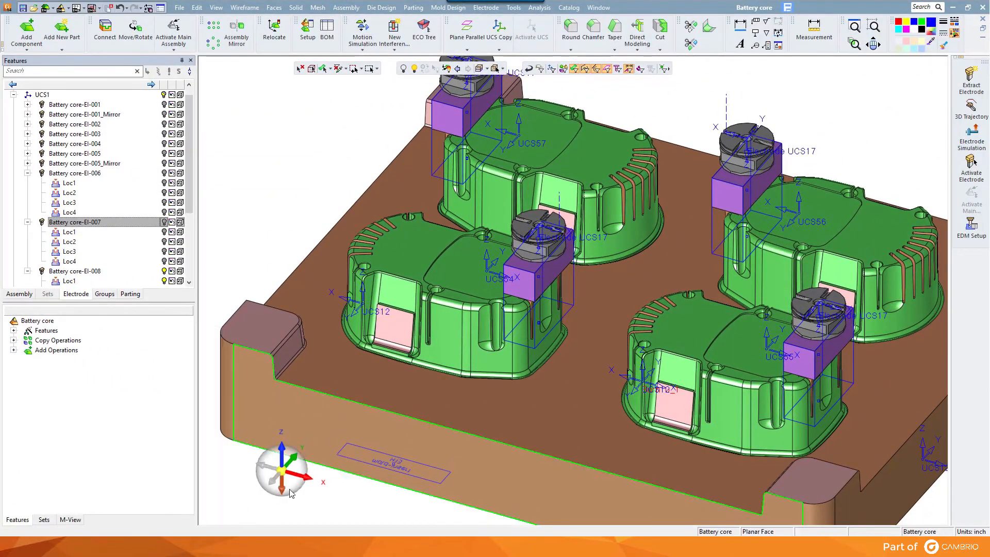
left_click(291, 493)
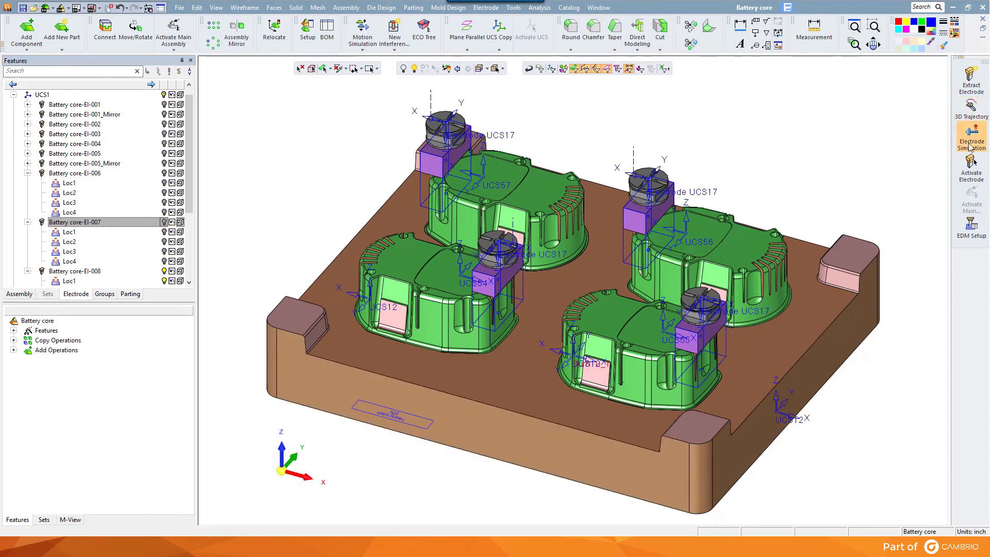
left_click(971, 144)
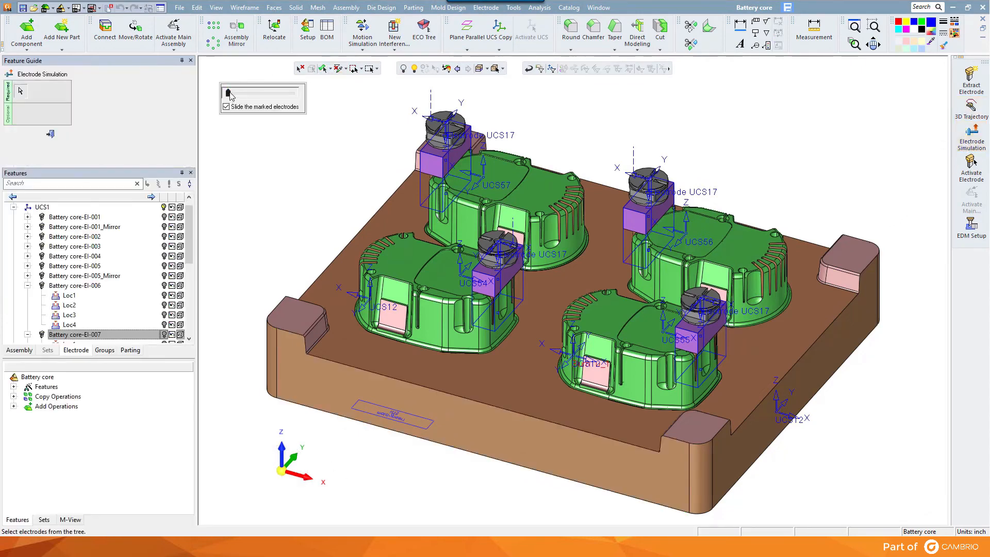
left_click_drag(230, 96, 250, 96)
left_click(95, 334)
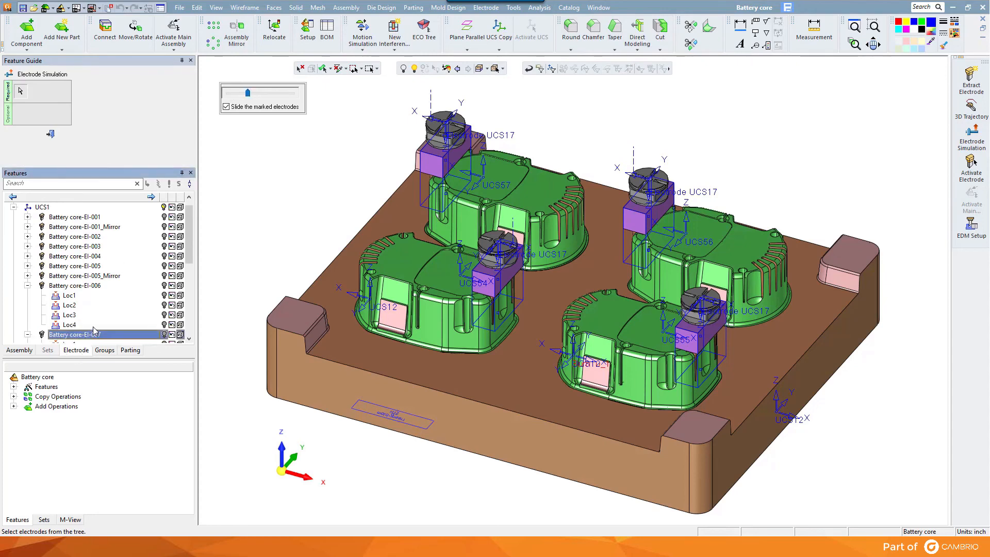
scroll(94, 327, "down", 3)
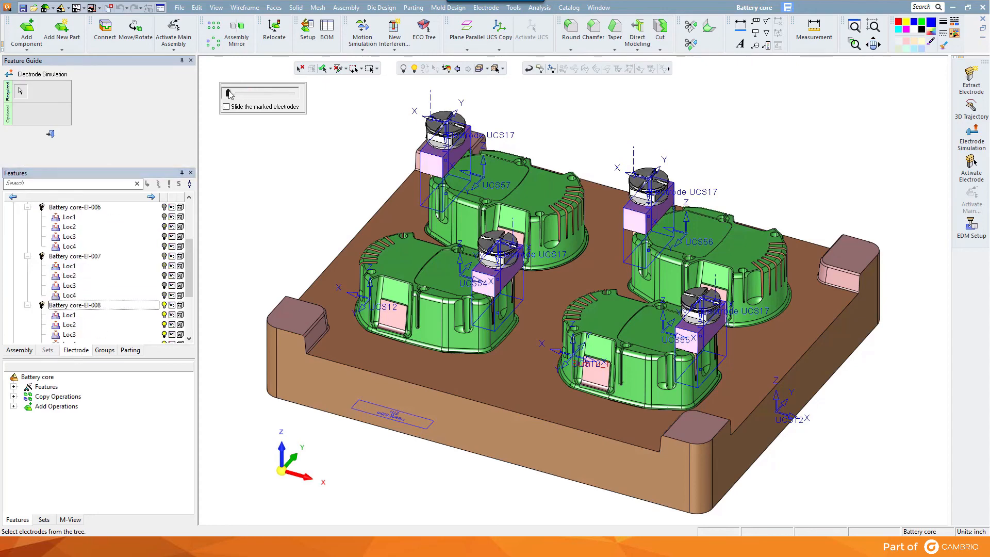
left_click_drag(229, 94, 242, 119)
left_click(50, 135)
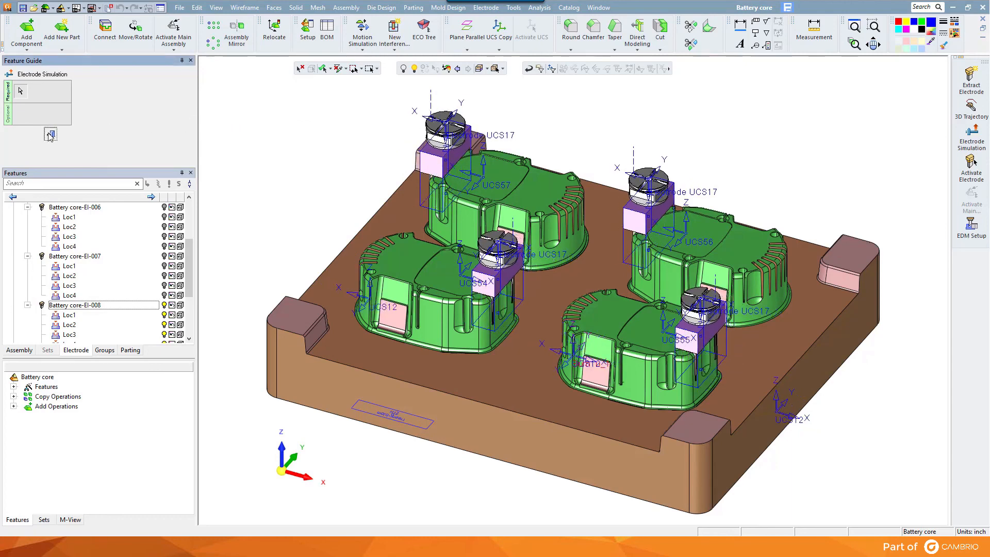